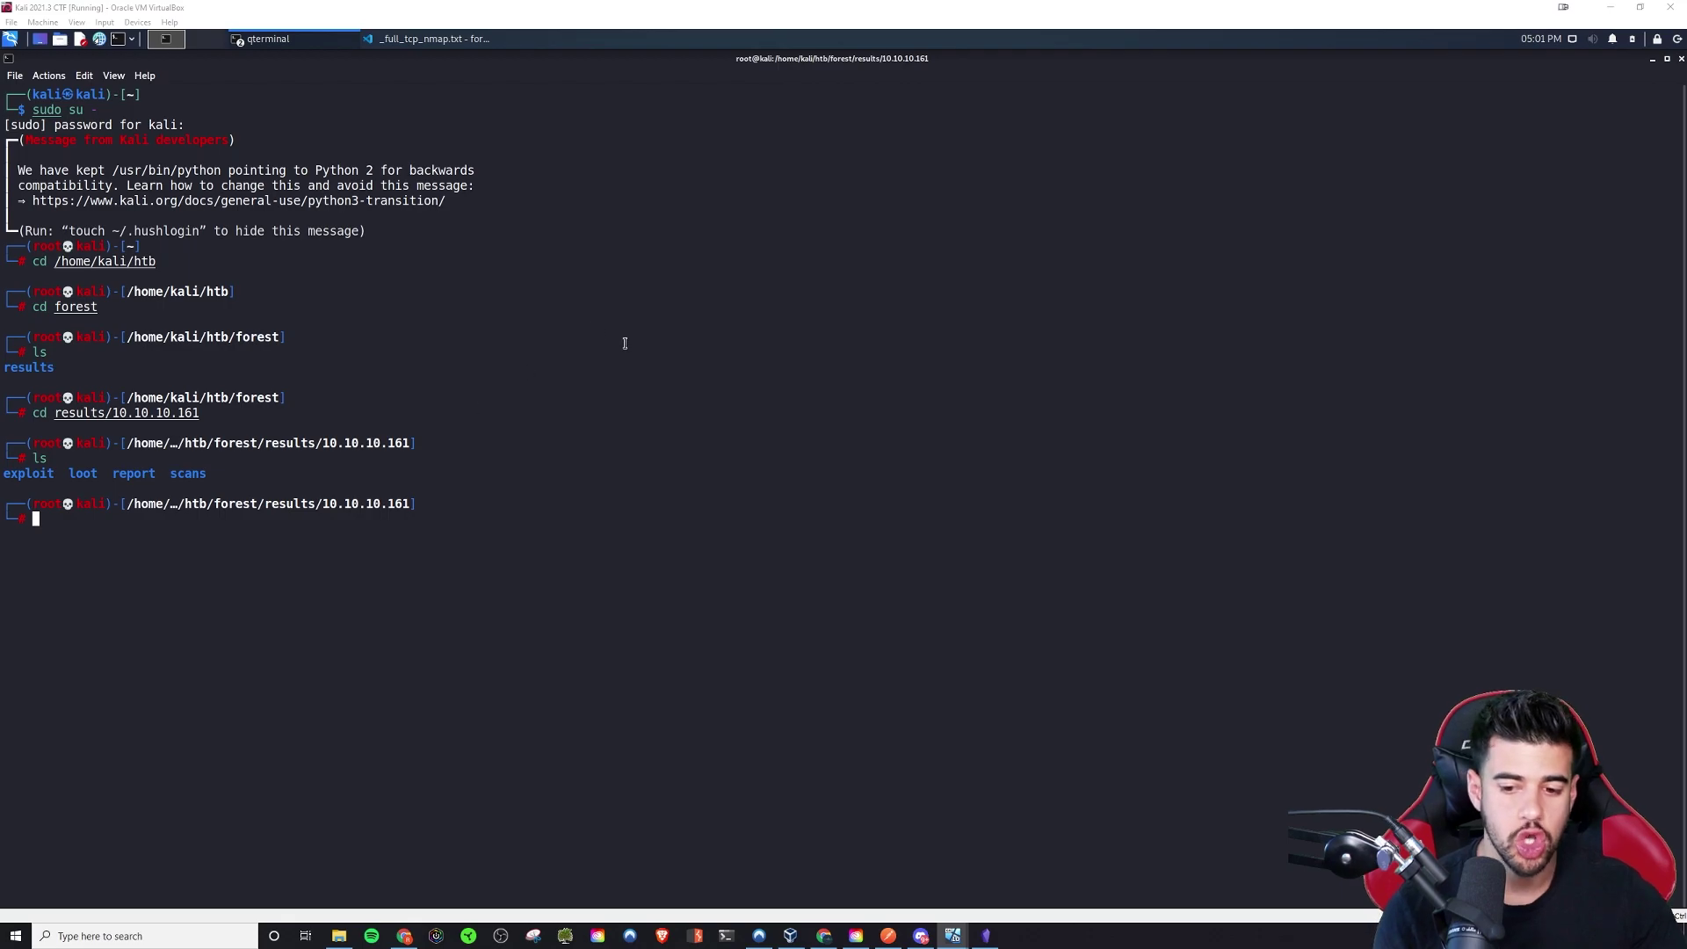
pyautogui.click(985, 935)
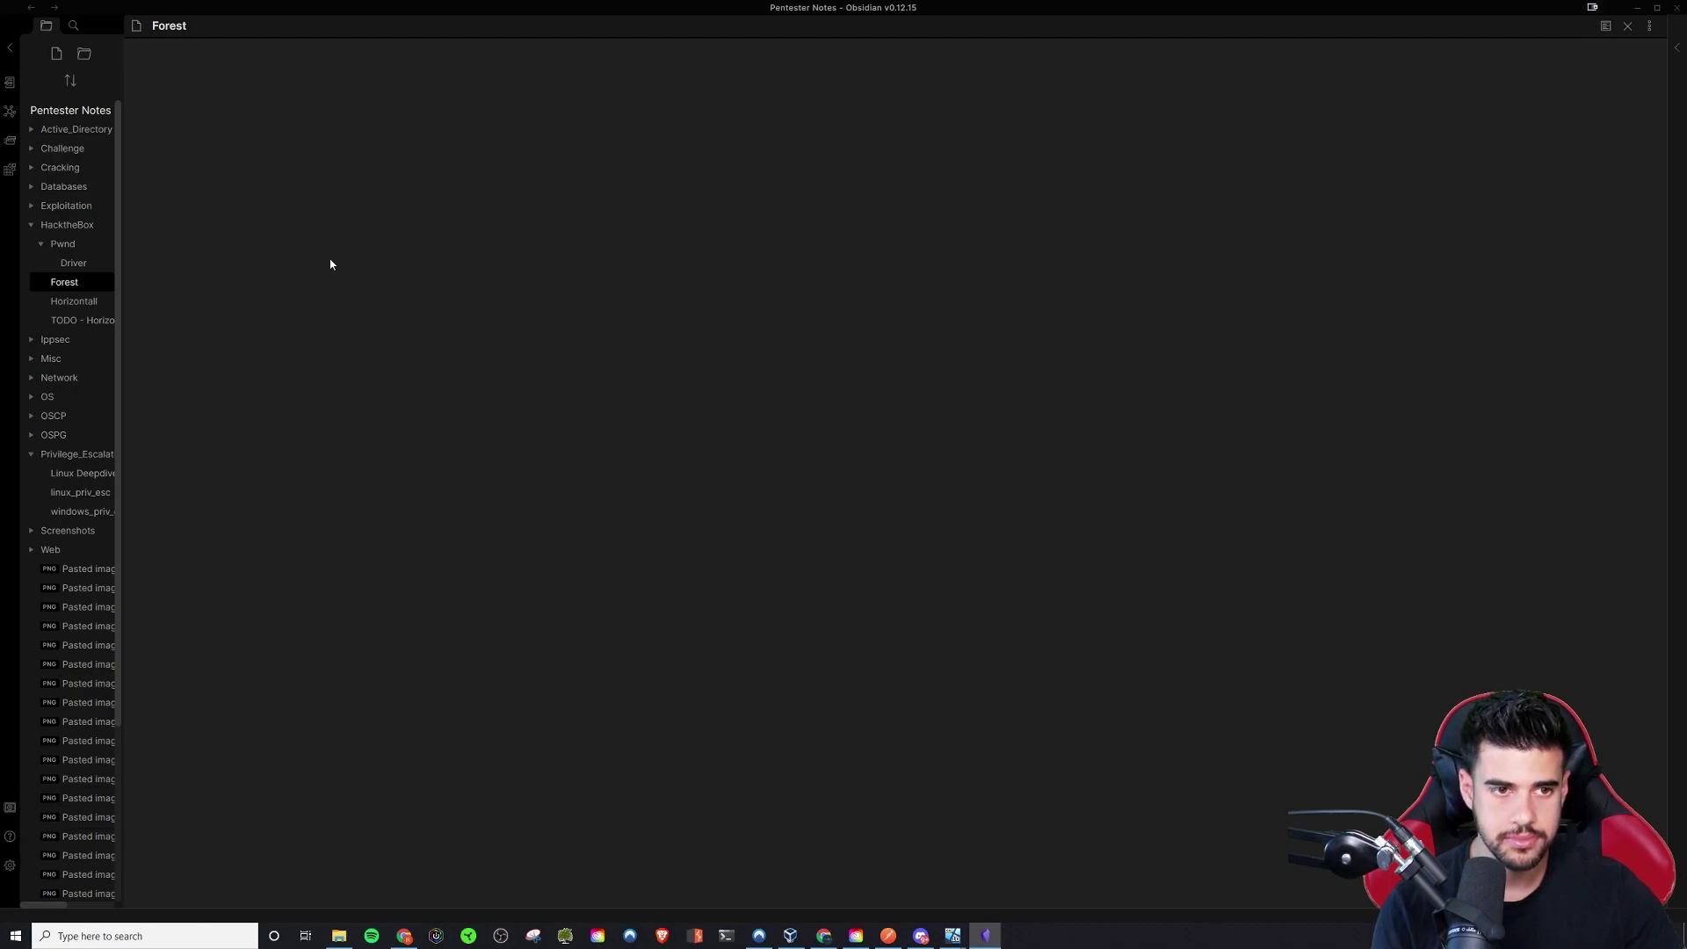
pyautogui.click(163, 118)
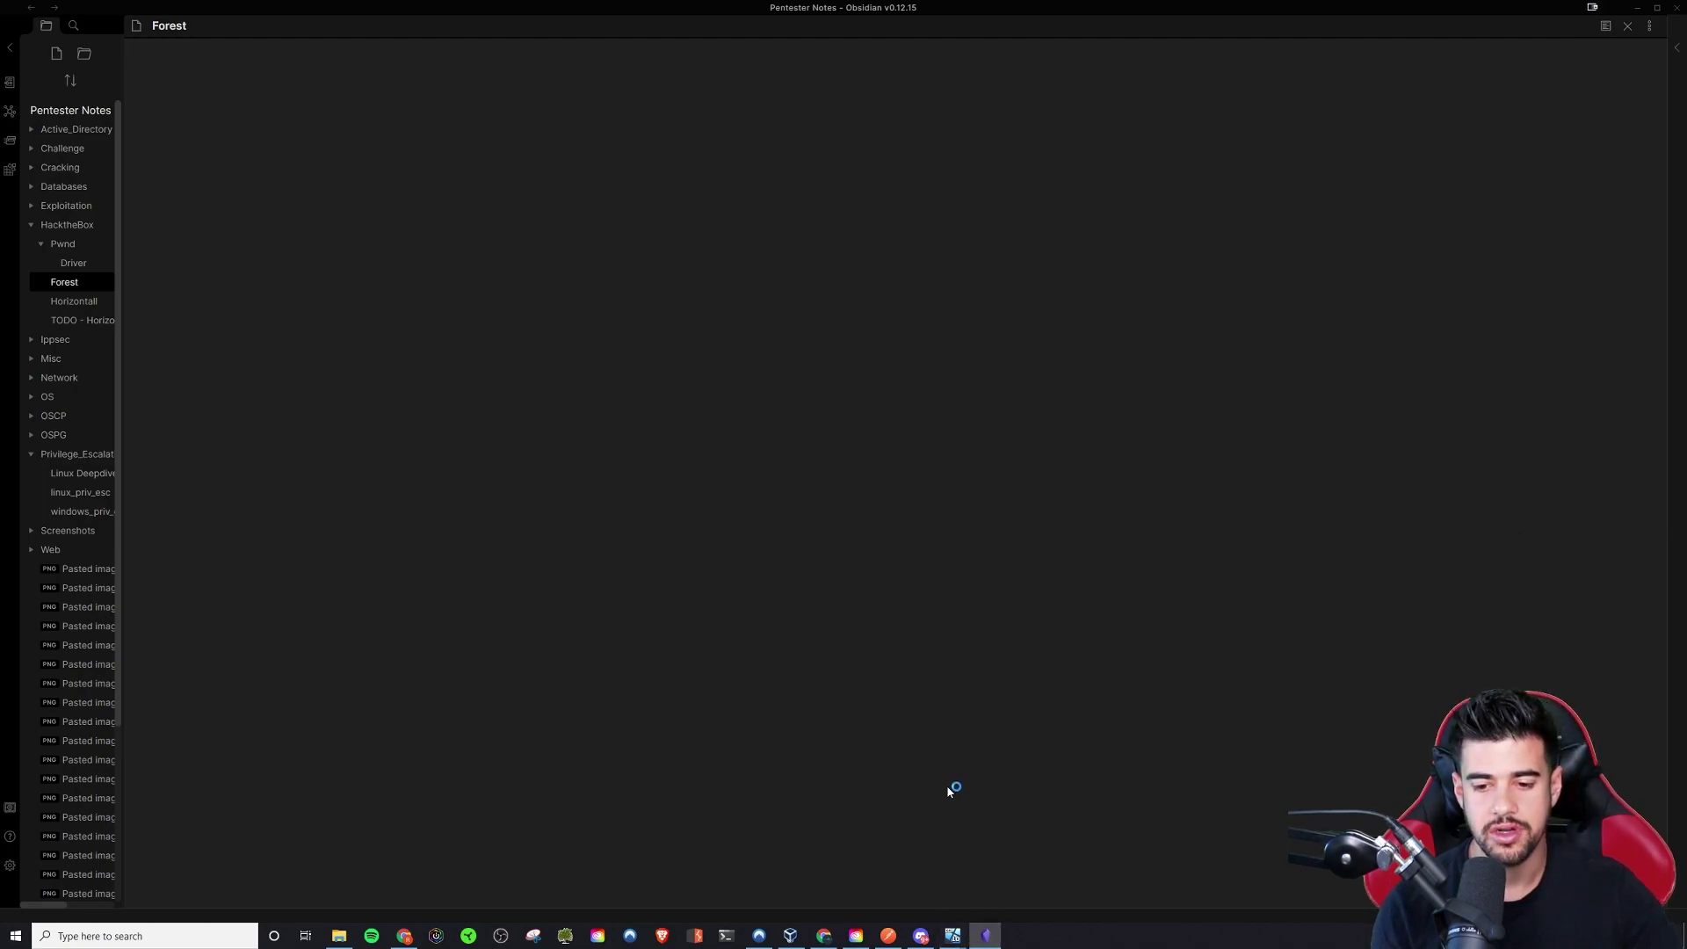
pyautogui.hotkey('alt', 'Tab')
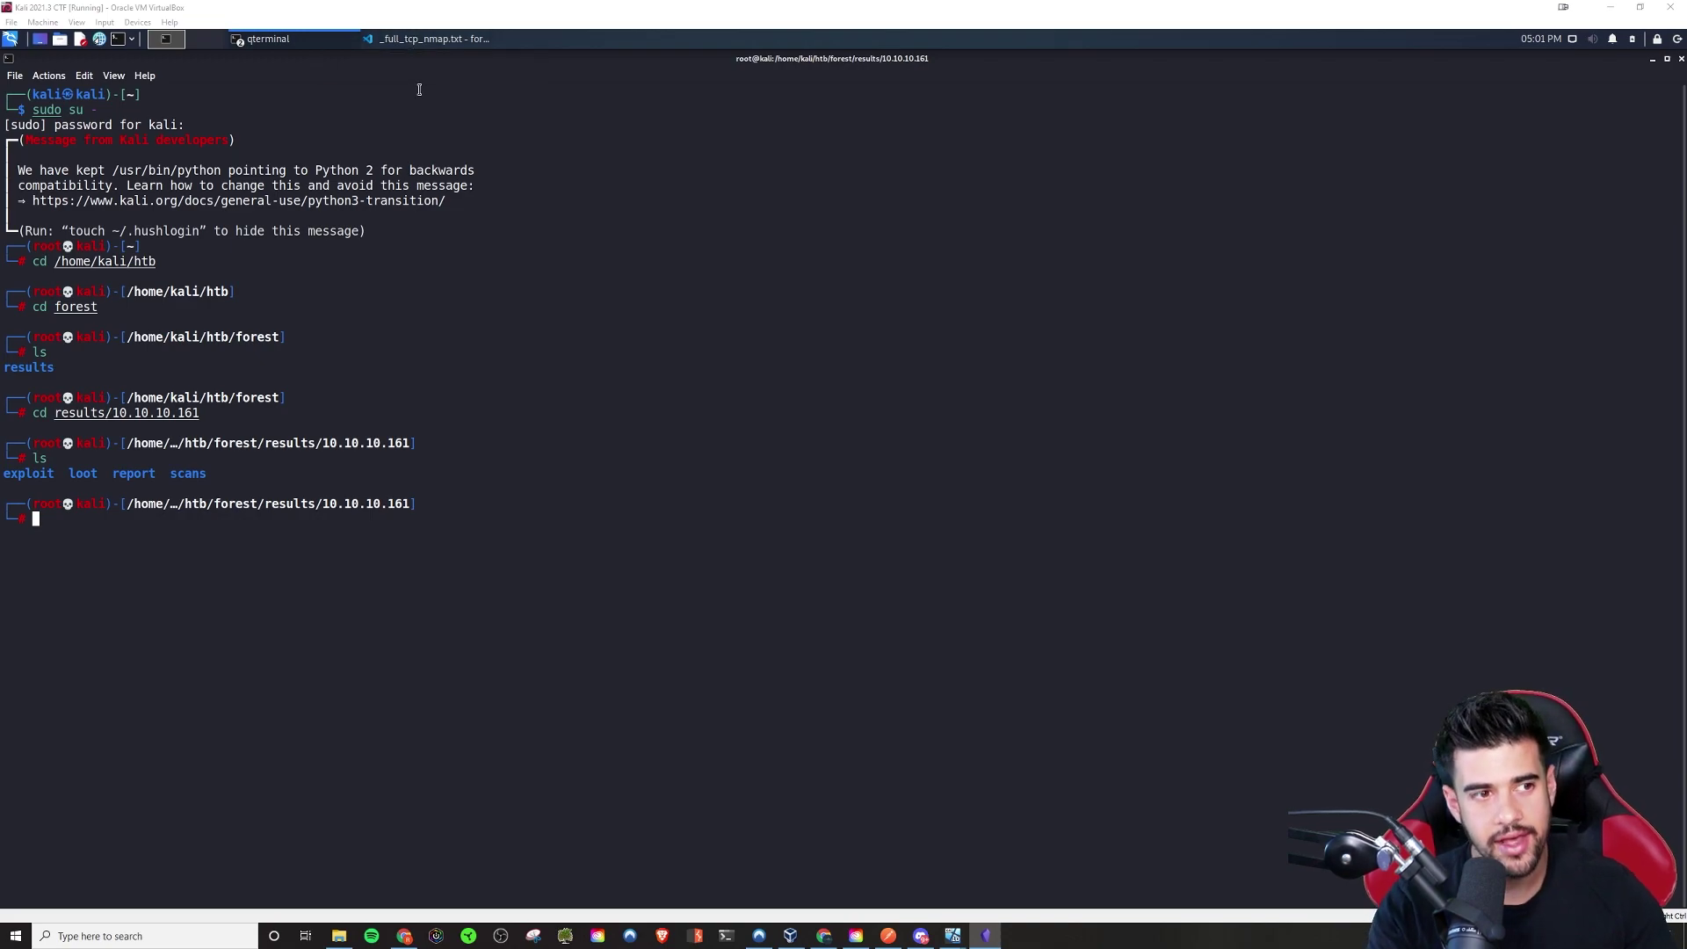
# - Change into the scans folder, list its files, and print _full_tcp_nmap.txt
pyautogui.write('c')
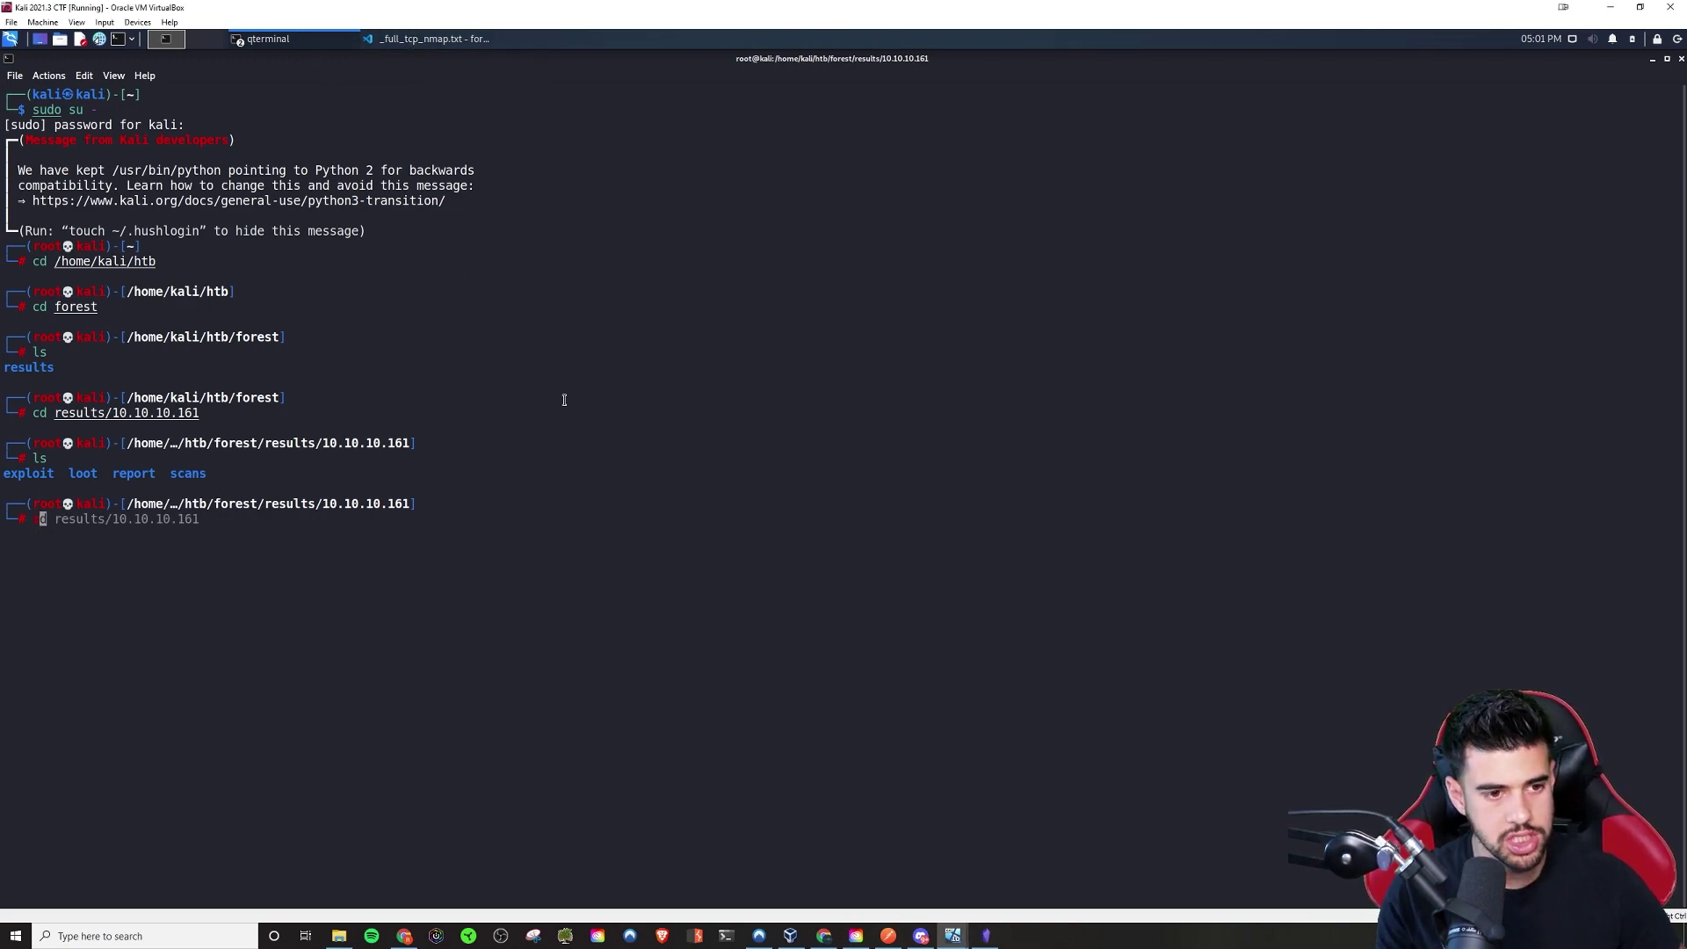
pyautogui.write('d scans')
pyautogui.press('Return')
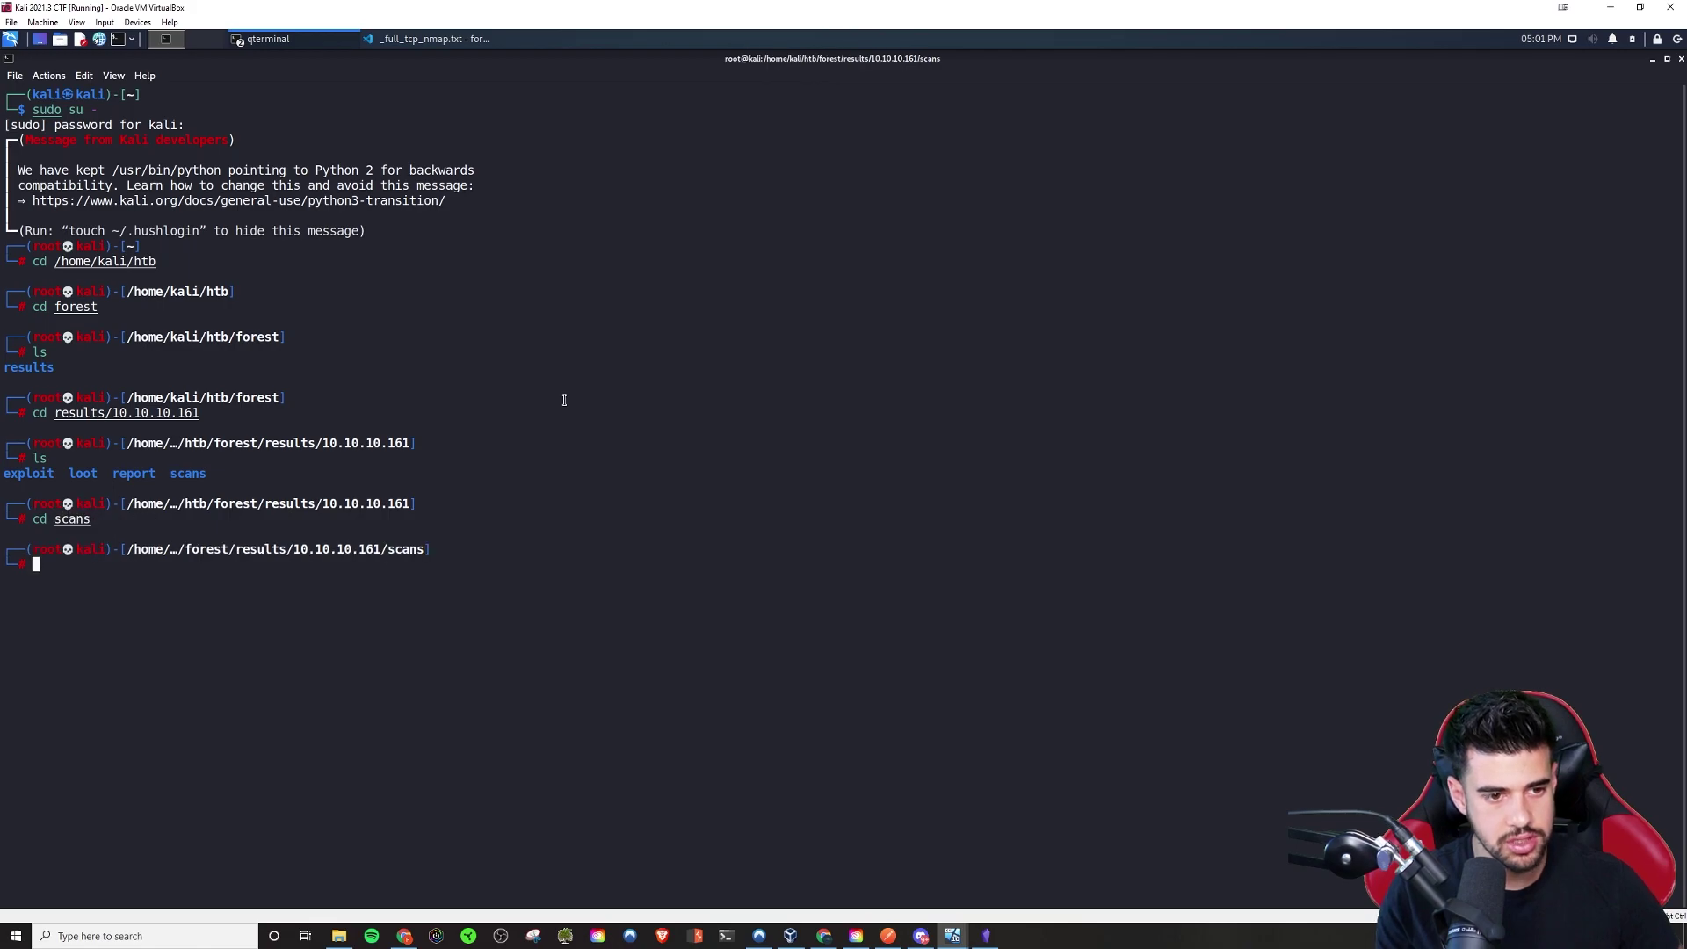
pyautogui.write('ls')
pyautogui.press('Return')
pyautogui.write('cat _full_tcp_nmap.txt')
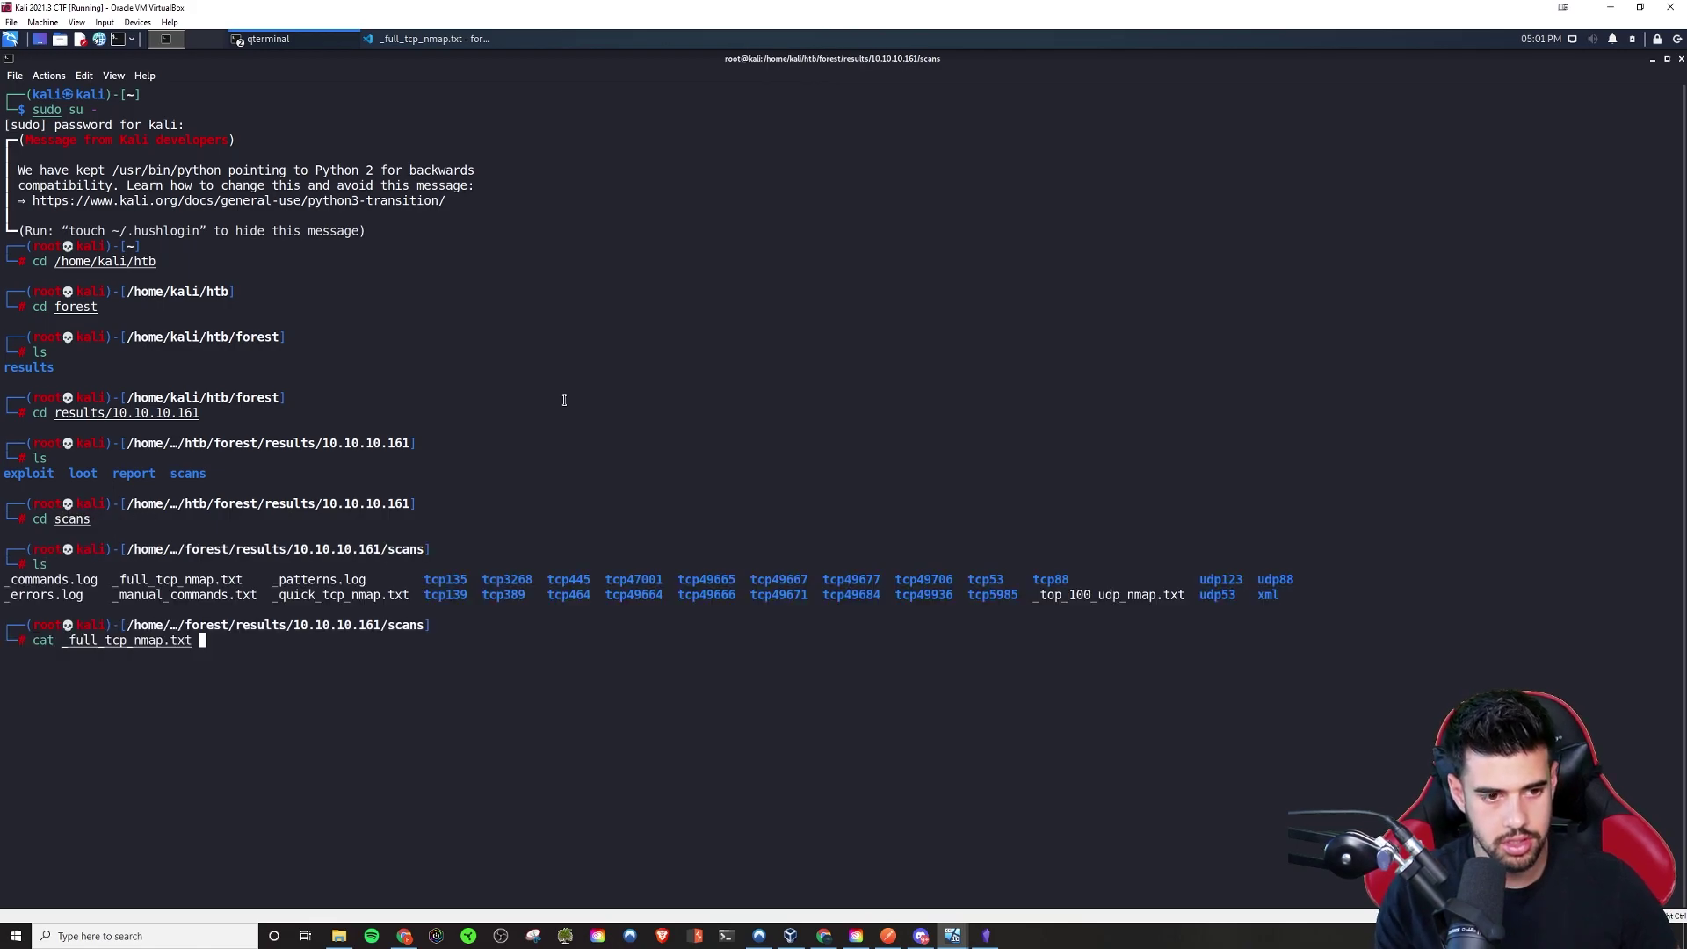
pyautogui.press('Return')
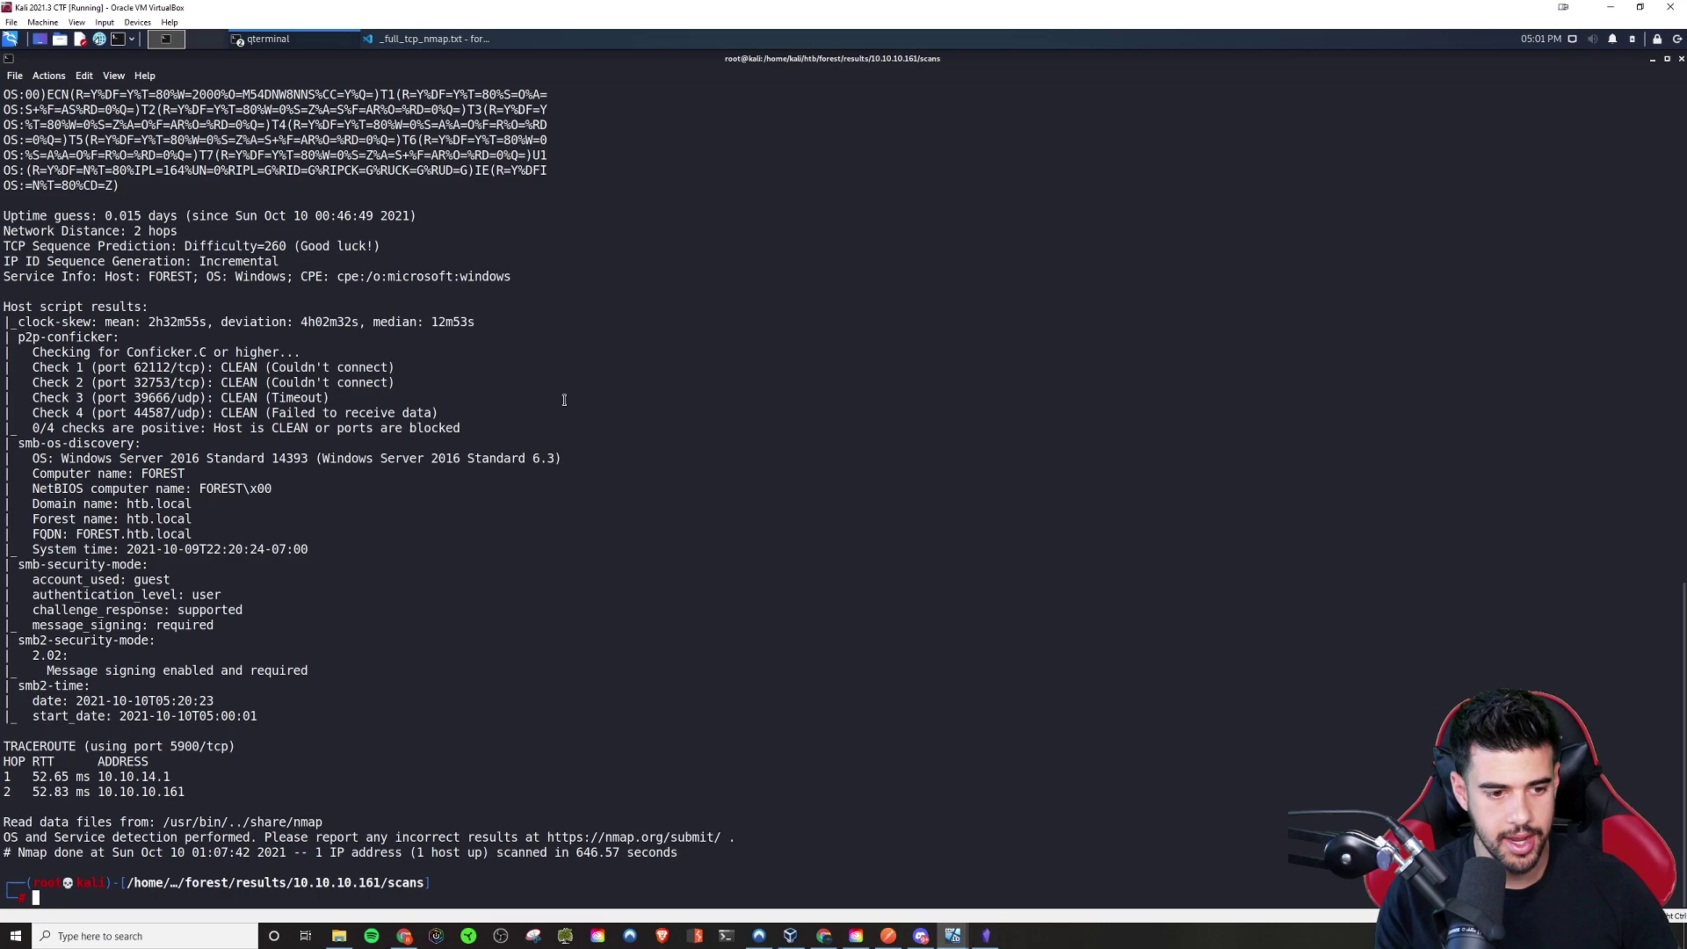
# - Start a tmux session and print _full_tcp_nmap.txt again, scrolling through the results
pyautogui.write('which cd')
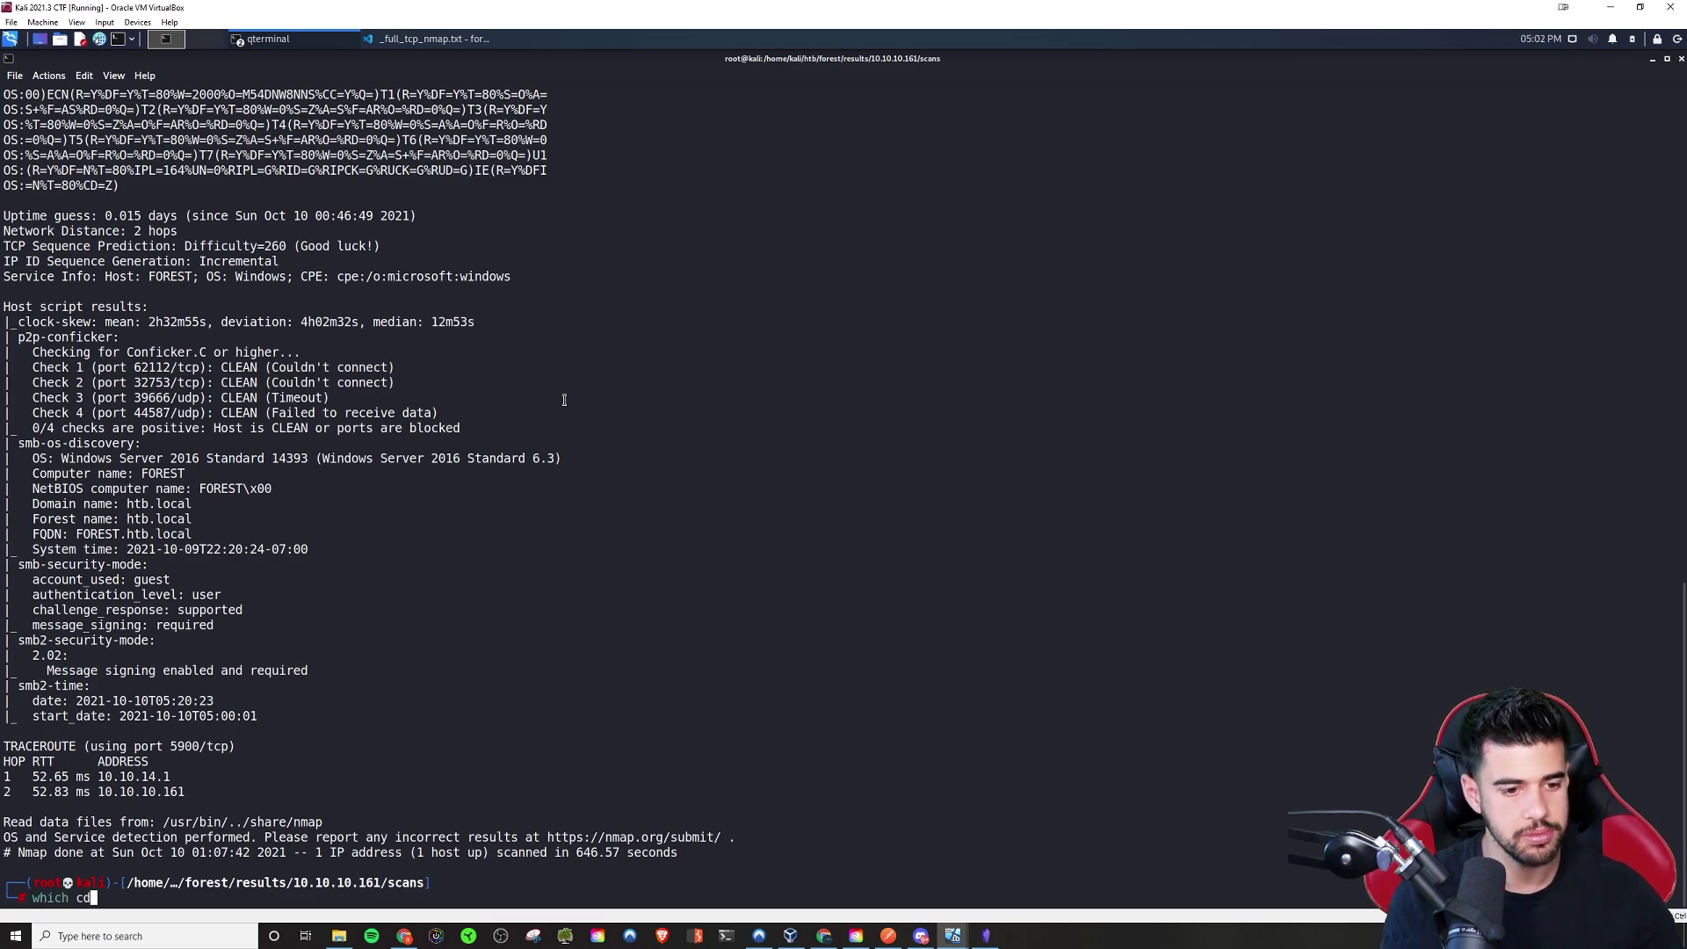
pyautogui.press('BackSpace')
pyautogui.press('BackSpace')
pyautogui.press('BackSpace')
pyautogui.press('BackSpace')
pyautogui.press('BackSpace')
pyautogui.press('BackSpace')
pyautogui.press('BackSpace')
pyautogui.press('BackSpace')
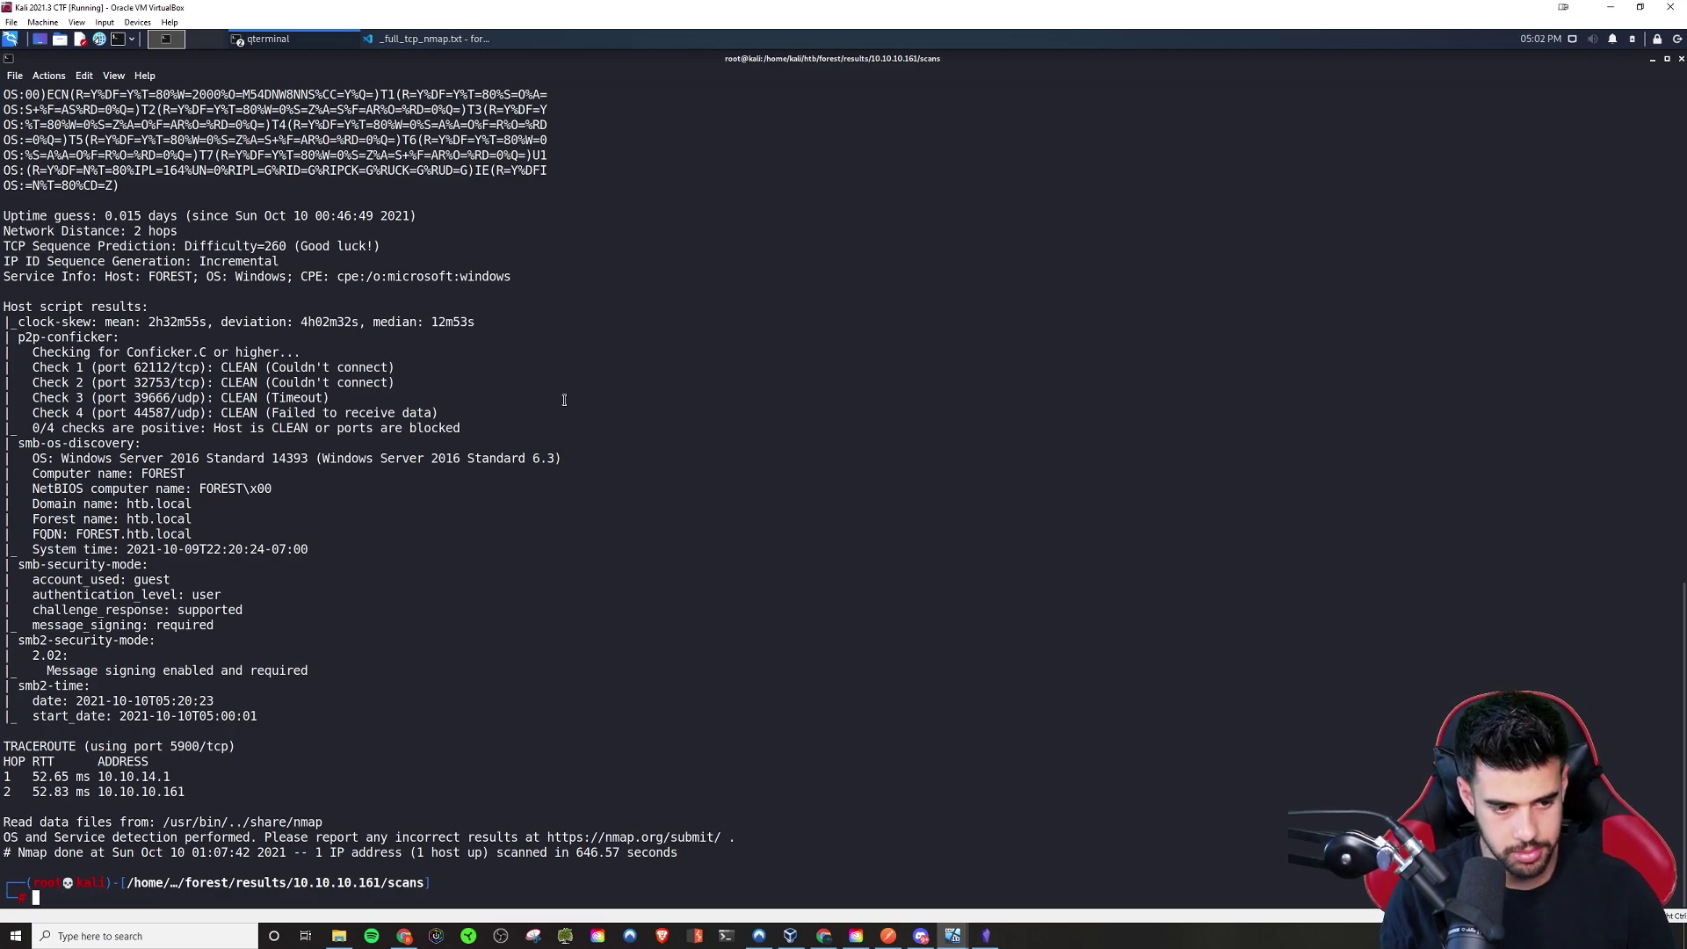
pyautogui.write('tmux')
pyautogui.press('Return')
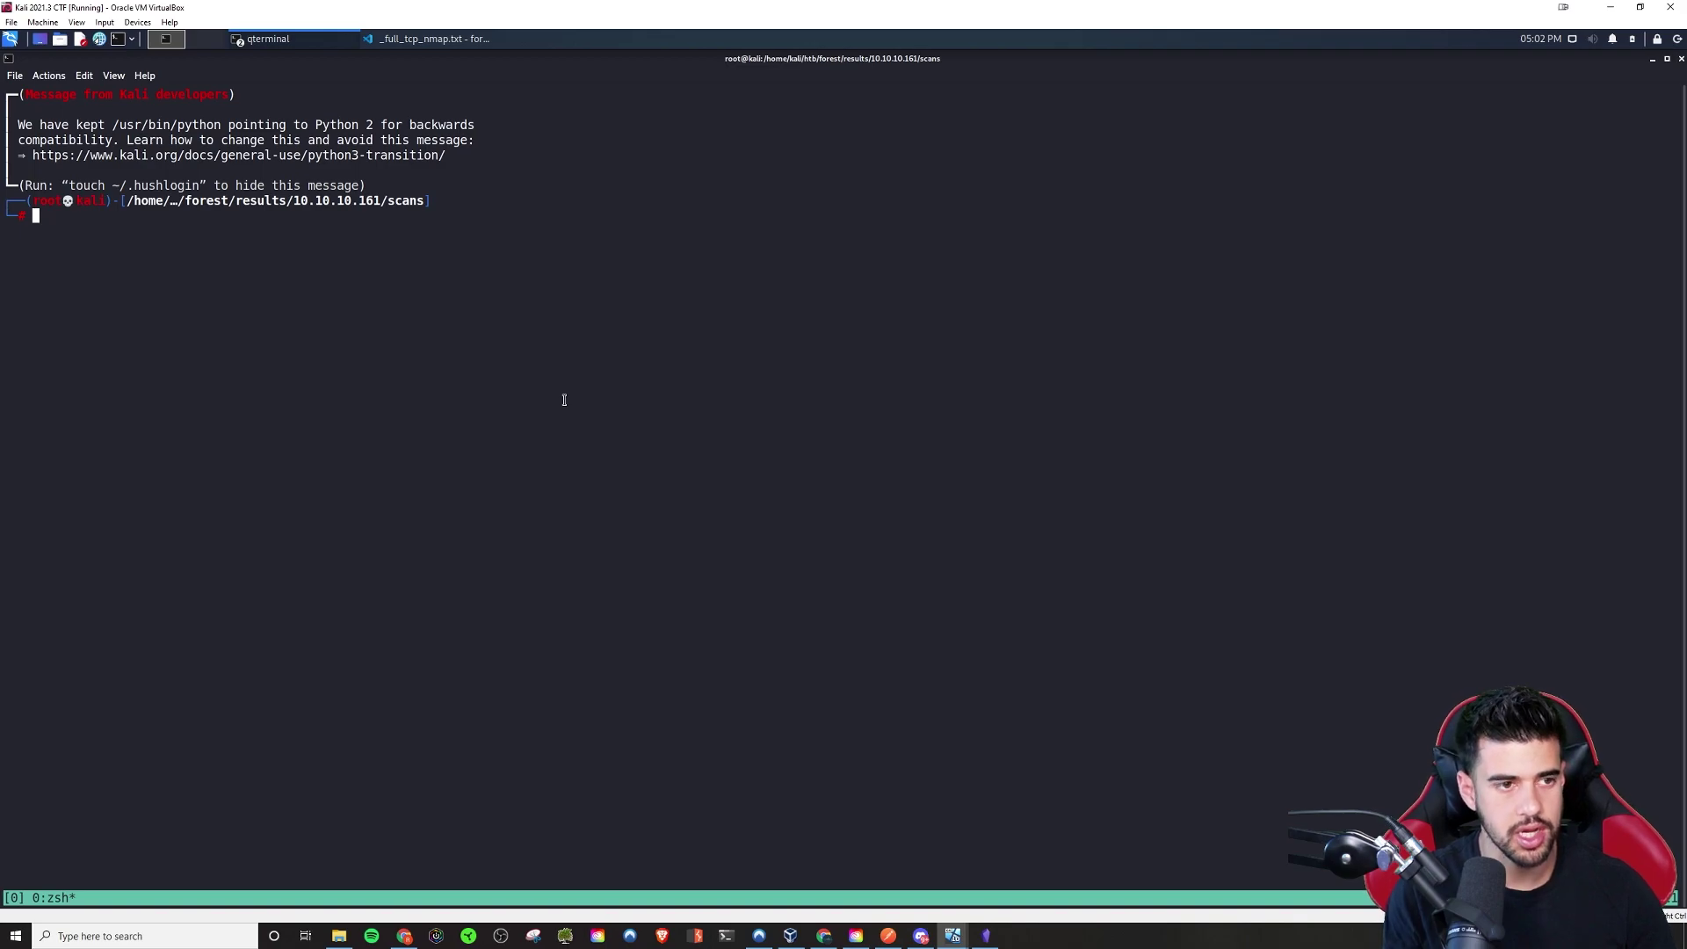
pyautogui.write('cat _full_tcp_nmap.txt')
pyautogui.press('Return')
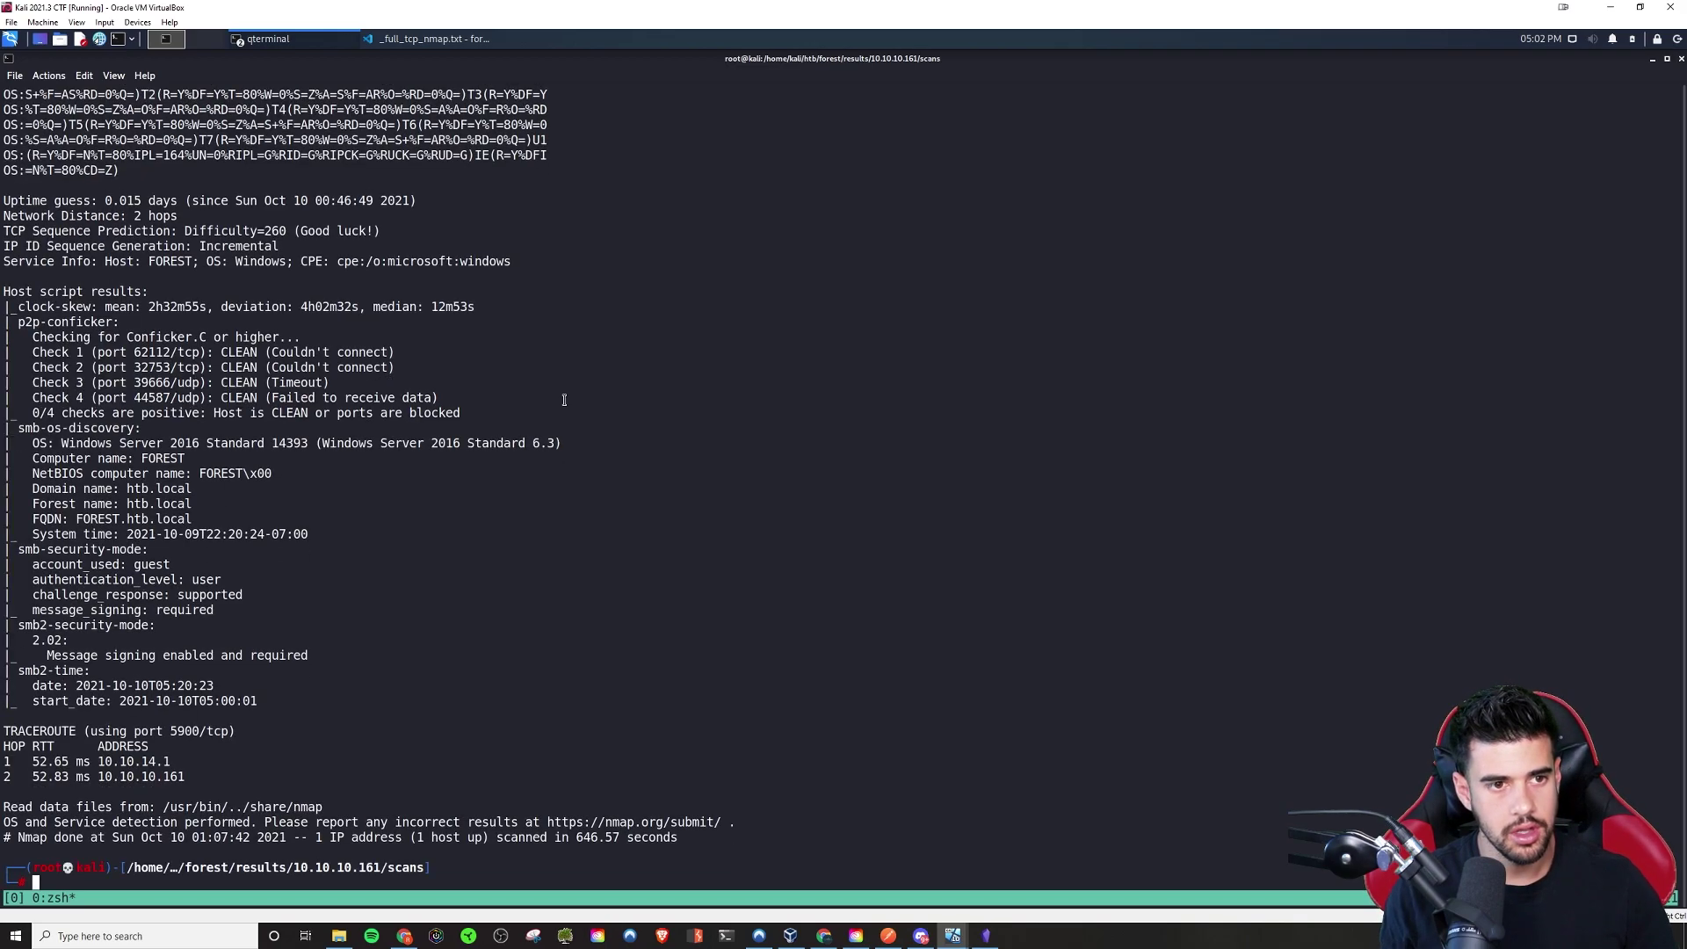
pyautogui.scroll(10, 564, 400)
pyautogui.scroll(-10, 564, 400)
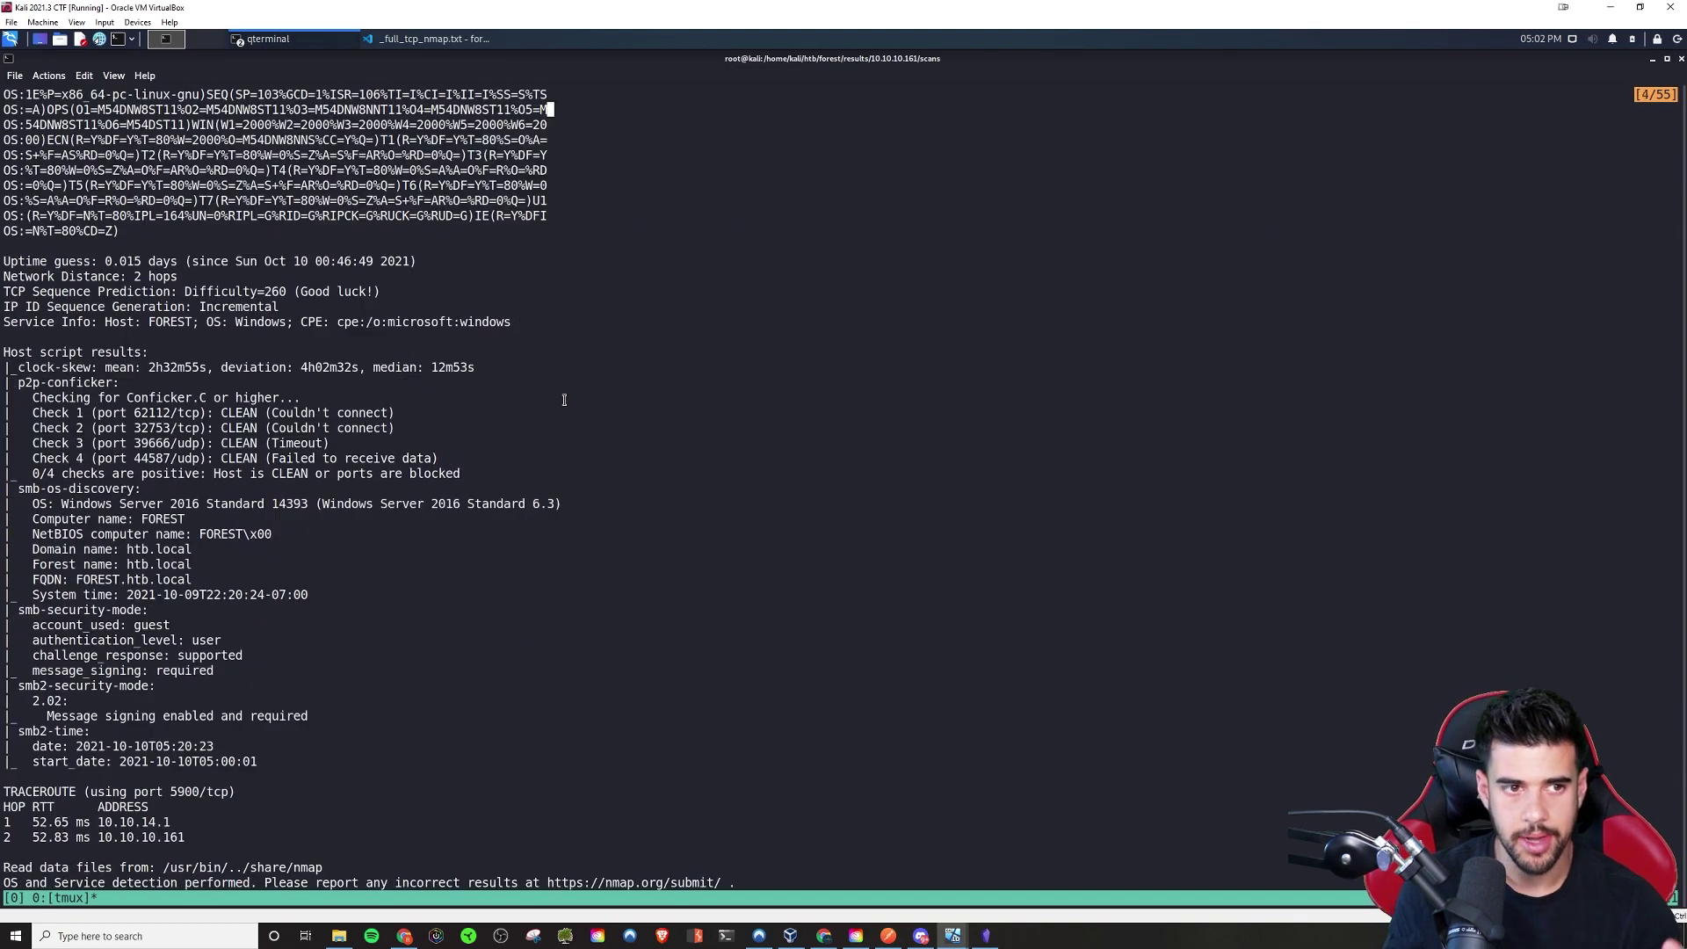
pyautogui.scroll(11, 564, 400)
pyautogui.scroll(-11, 564, 399)
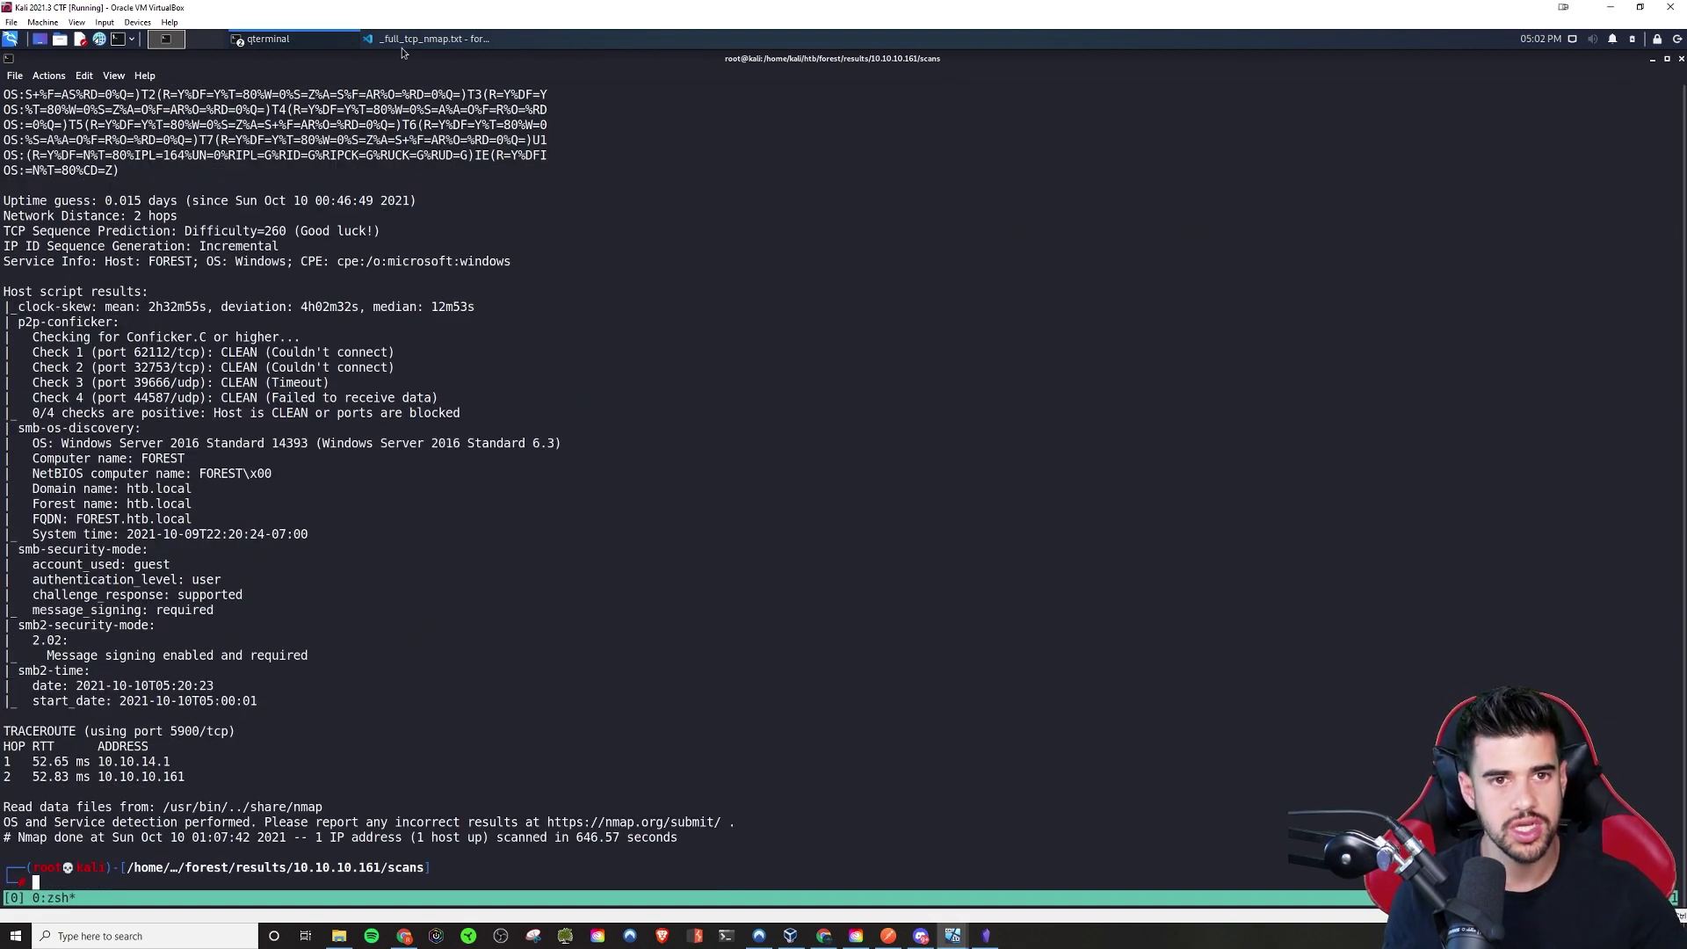
# - Bring up _full_tcp_nmap.txt in VS Code, expand the exploit folder, and select all its text
pyautogui.click(426, 38)
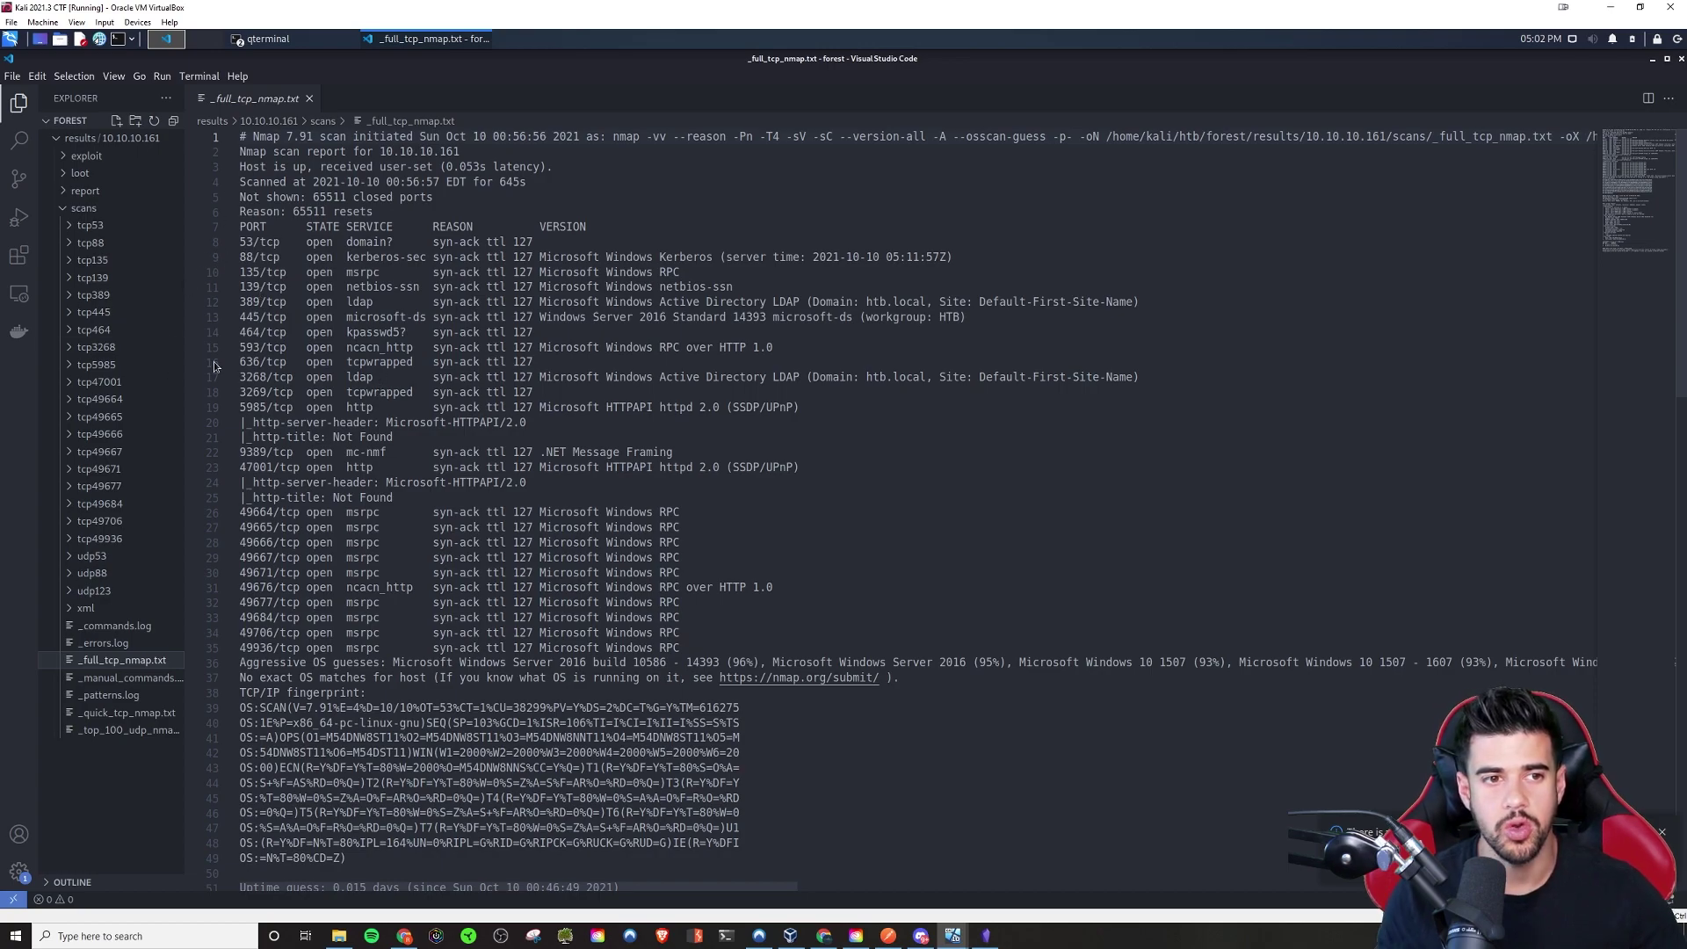
pyautogui.click(63, 161)
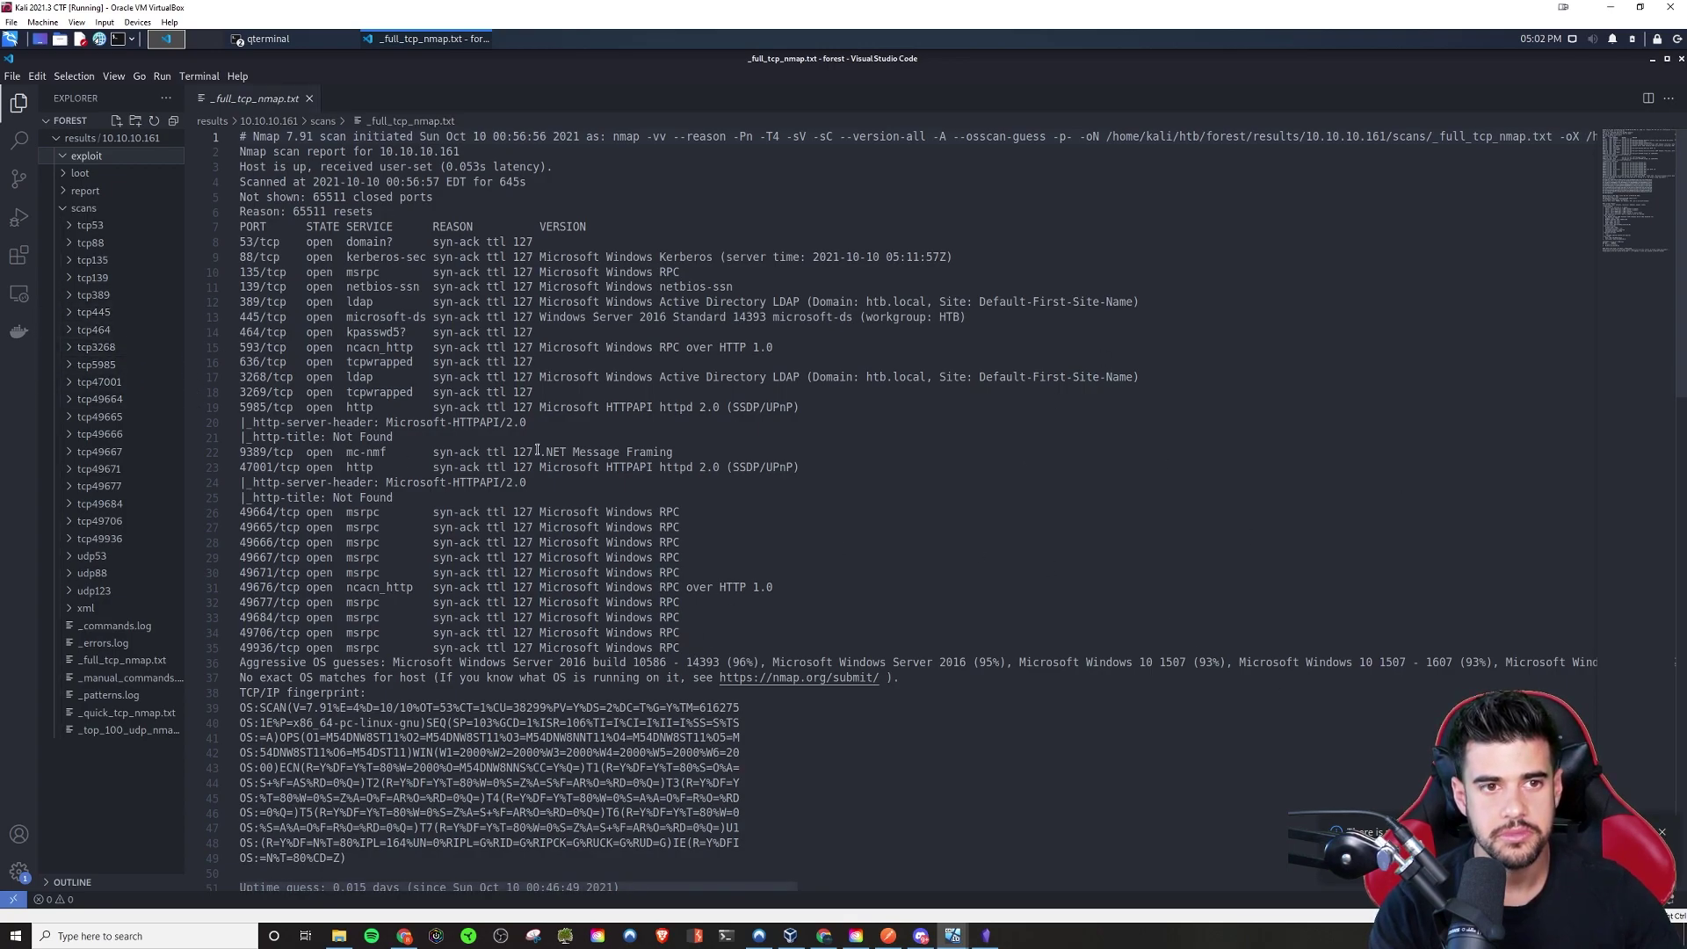
pyautogui.click(678, 377)
pyautogui.scroll(-2, 473, 317)
pyautogui.scroll(-10, 473, 317)
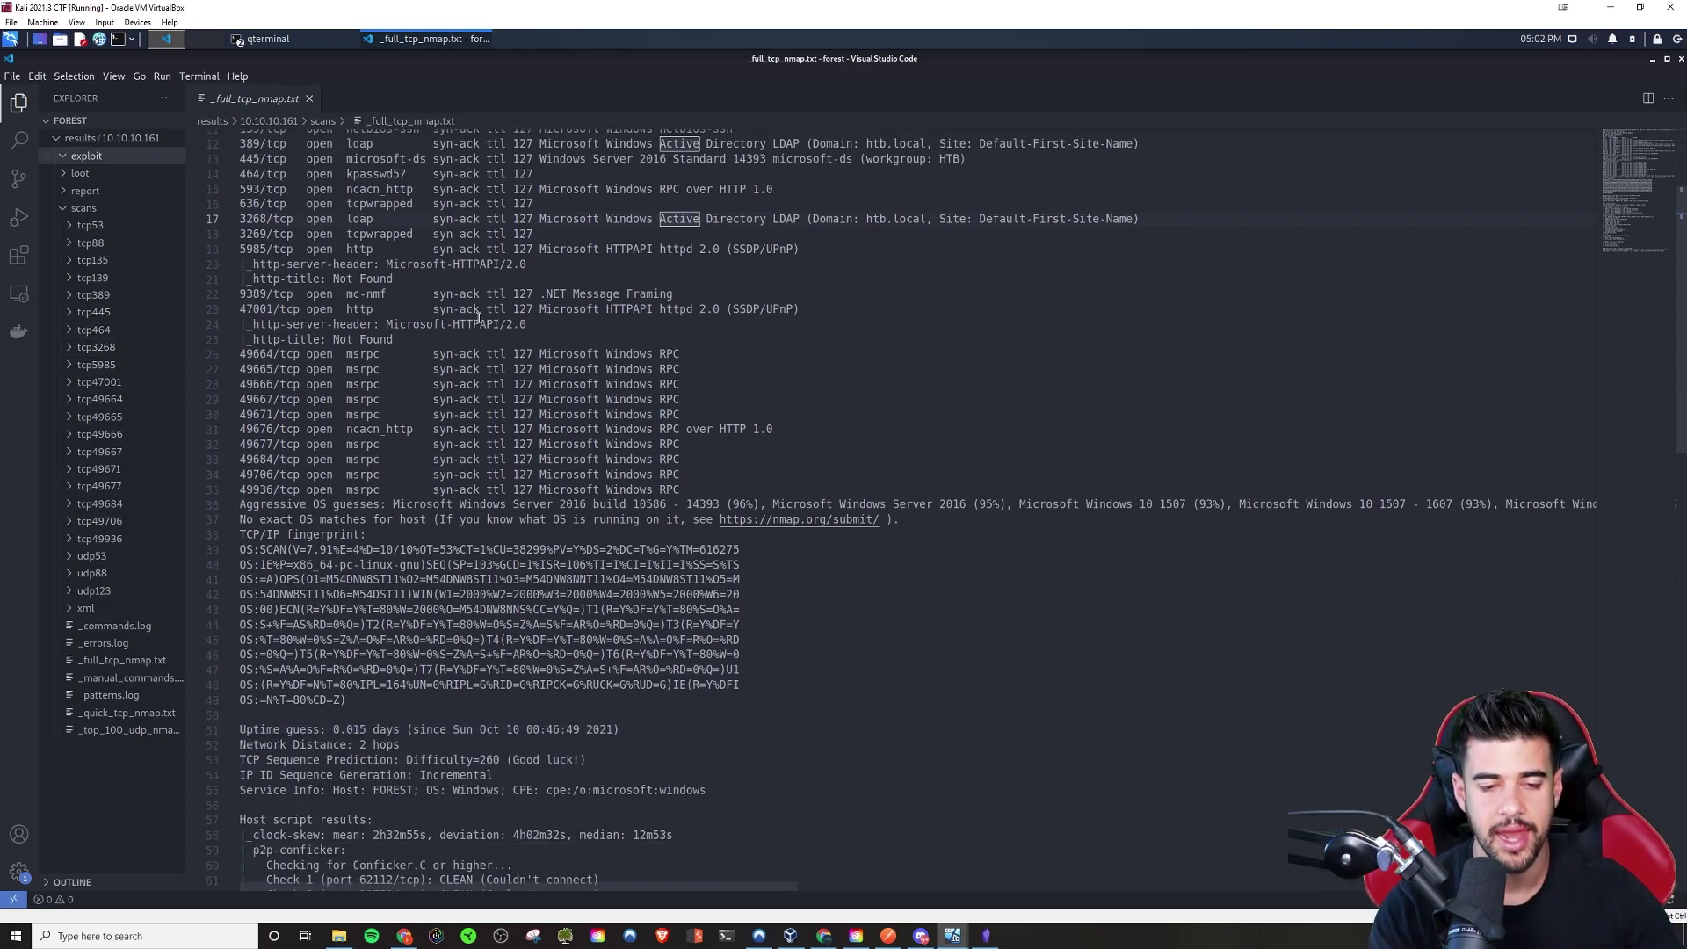
pyautogui.scroll(-6, 482, 315)
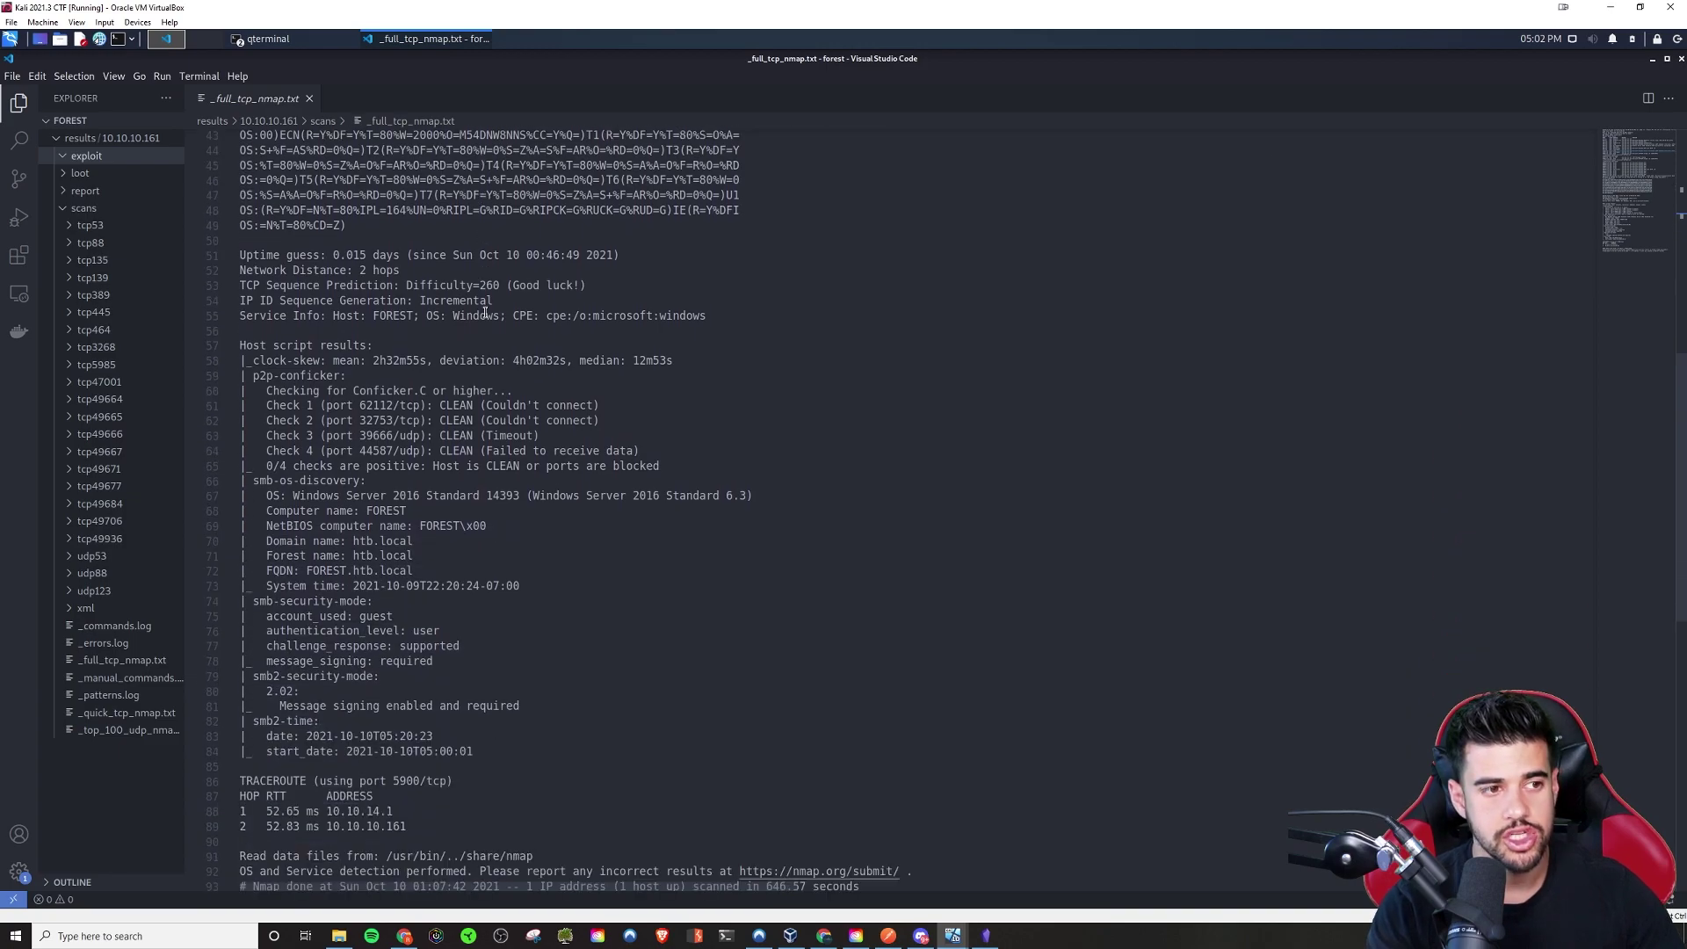
pyautogui.scroll(3, 488, 325)
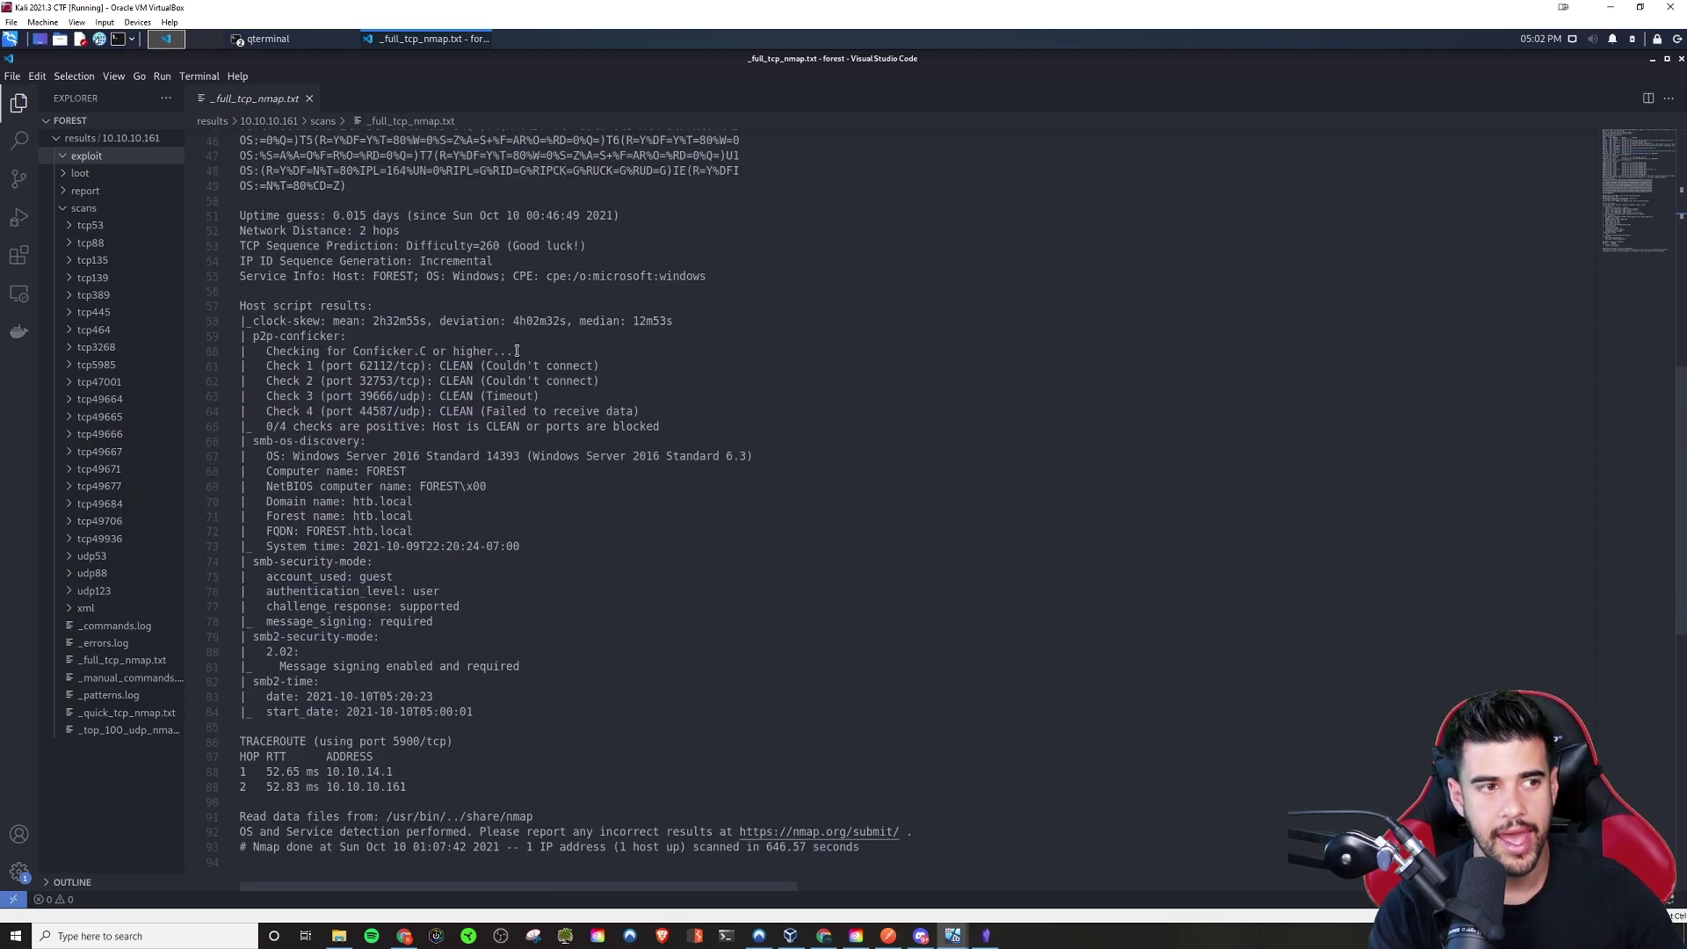
pyautogui.scroll(5, 488, 325)
pyautogui.click(802, 369)
pyautogui.hotkey('ctrl', 'a')
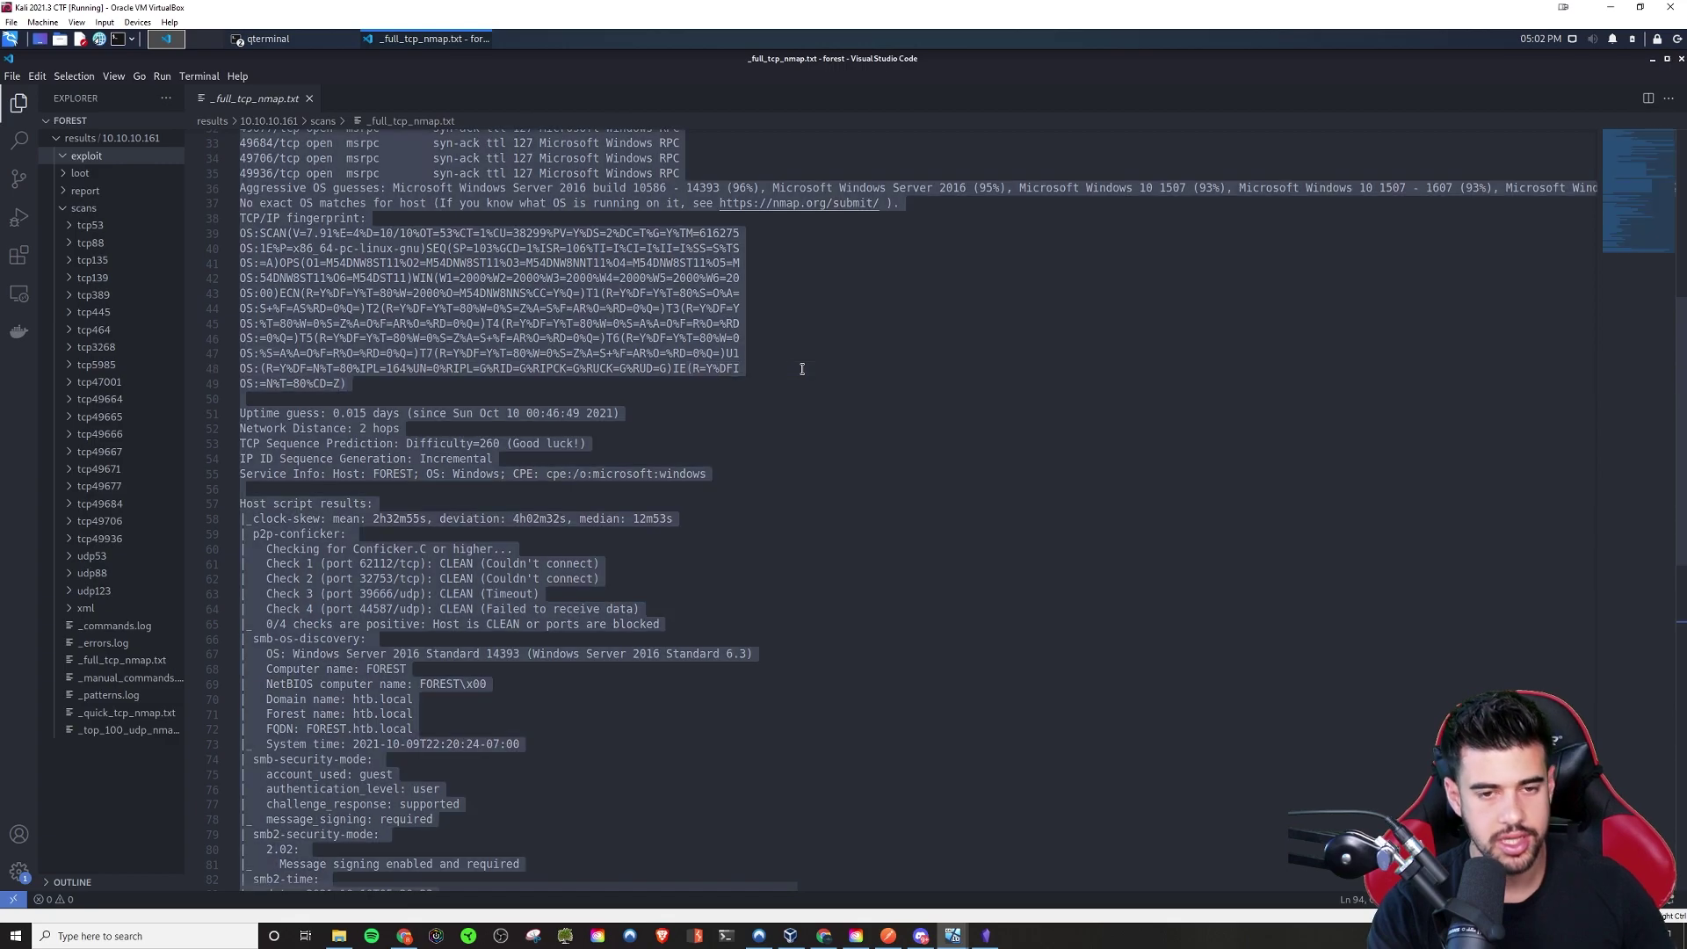
# - Paste the nmap output into the Forest note after an opening ``` fence, then enlarge the interface
pyautogui.hotkey('alt', 'Tab')
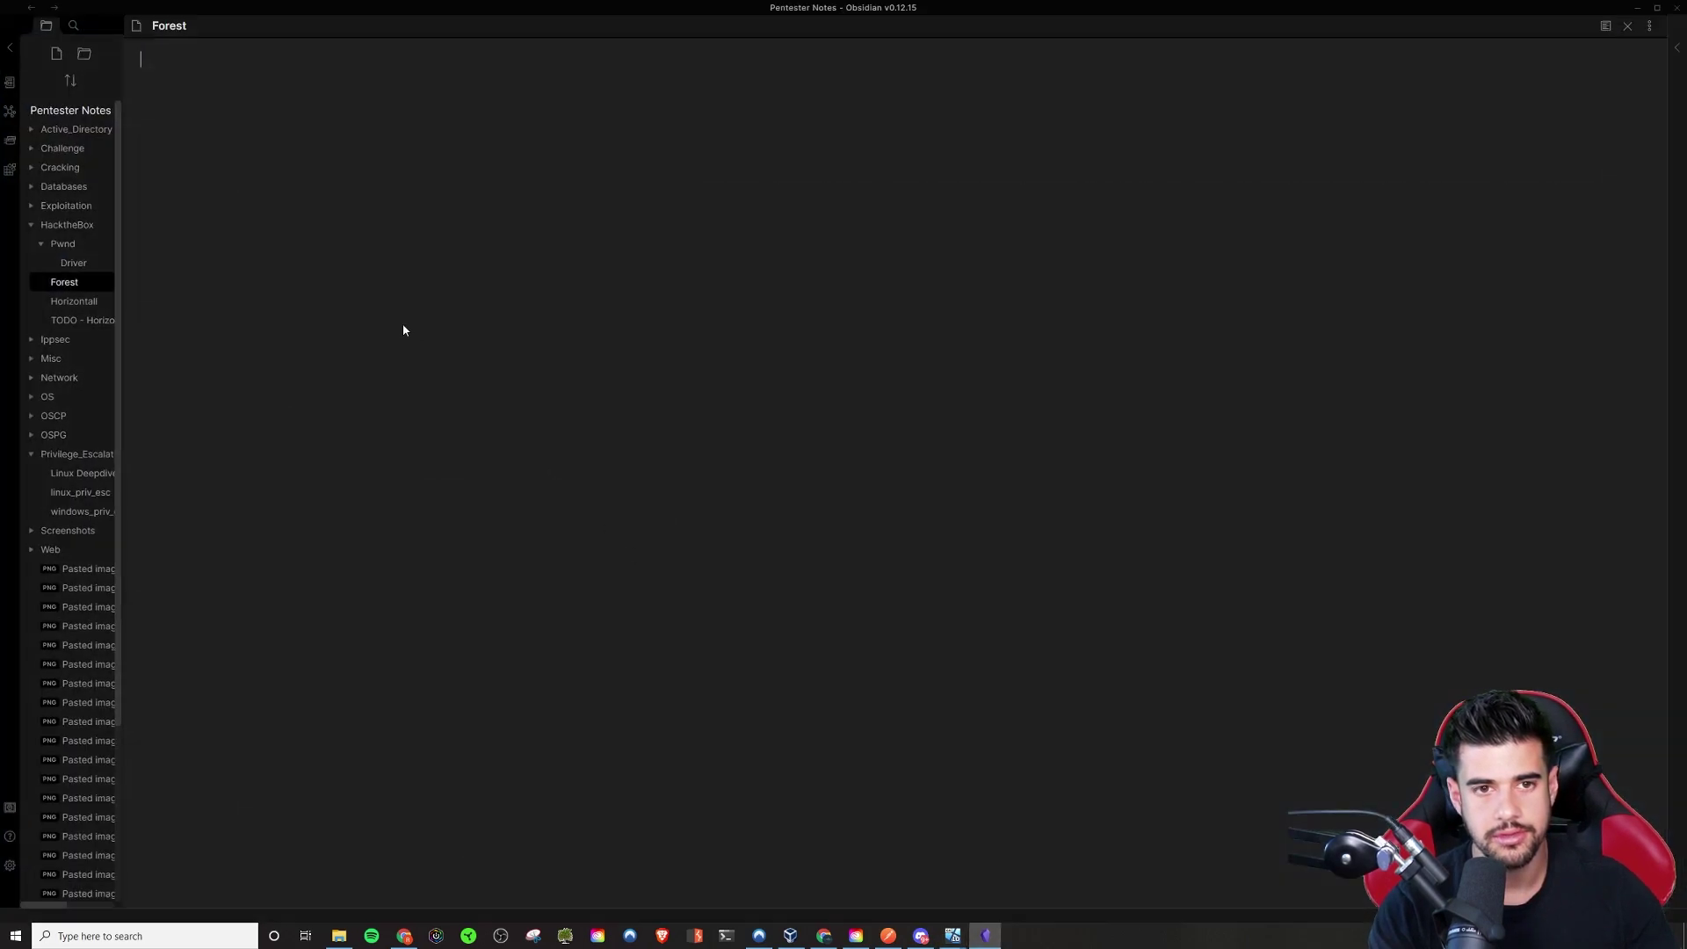
pyautogui.write('```')
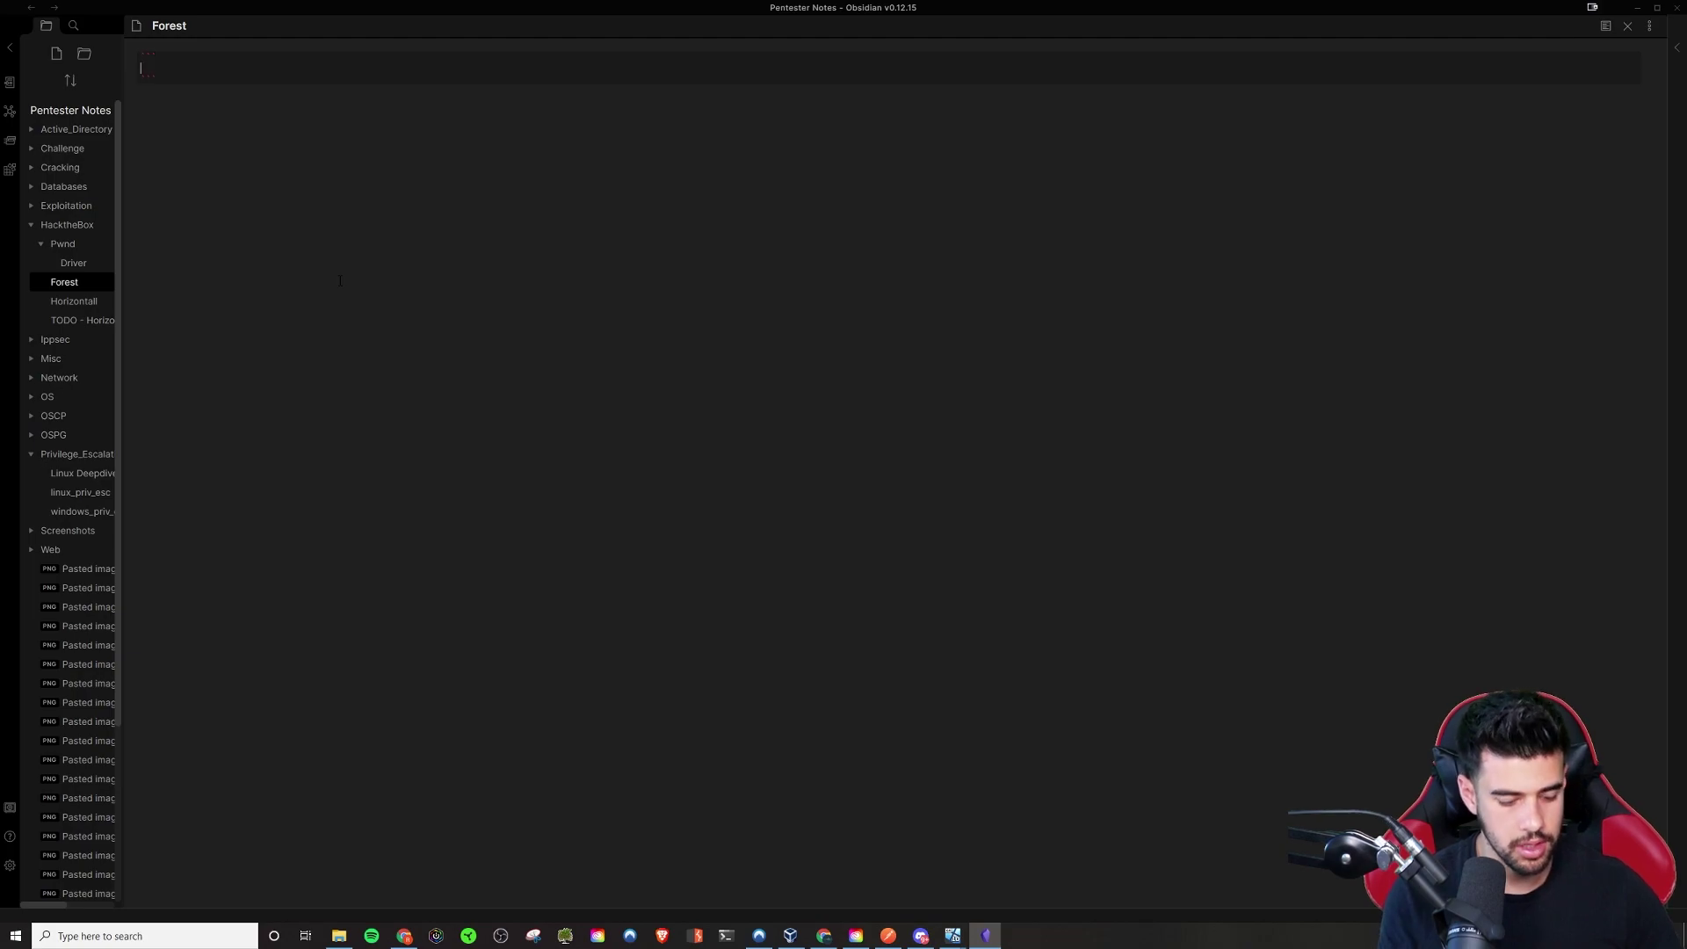
pyautogui.hotkey('ctrl', 'v')
pyautogui.scroll(1, 391, 280)
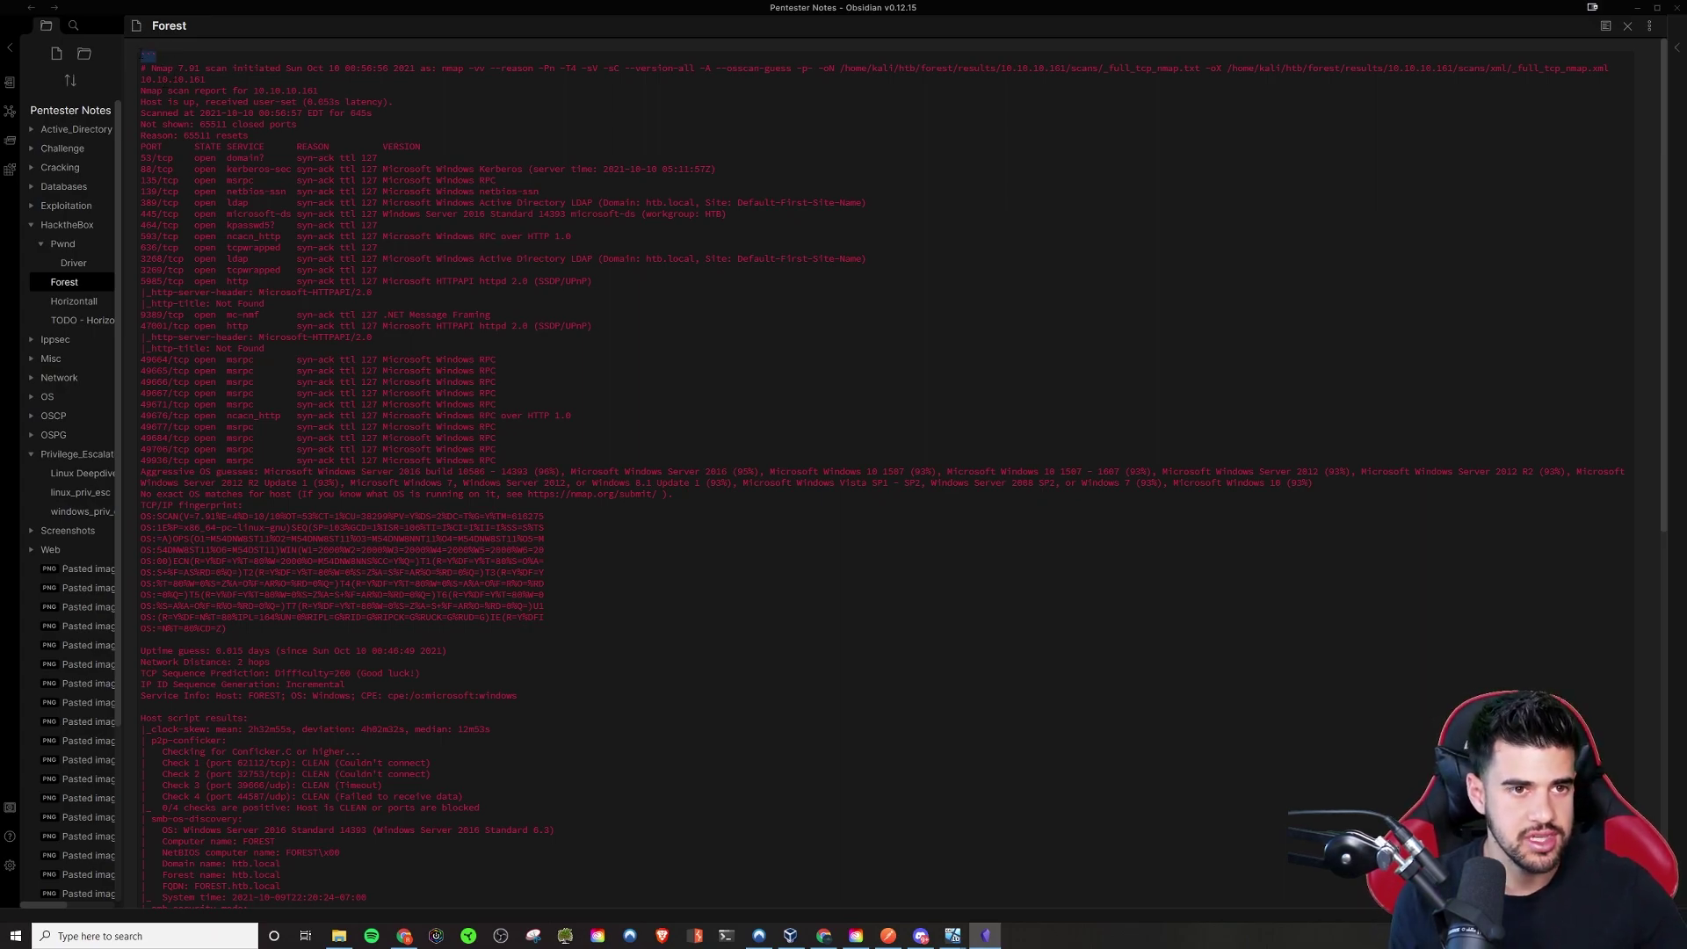
pyautogui.click(157, 56)
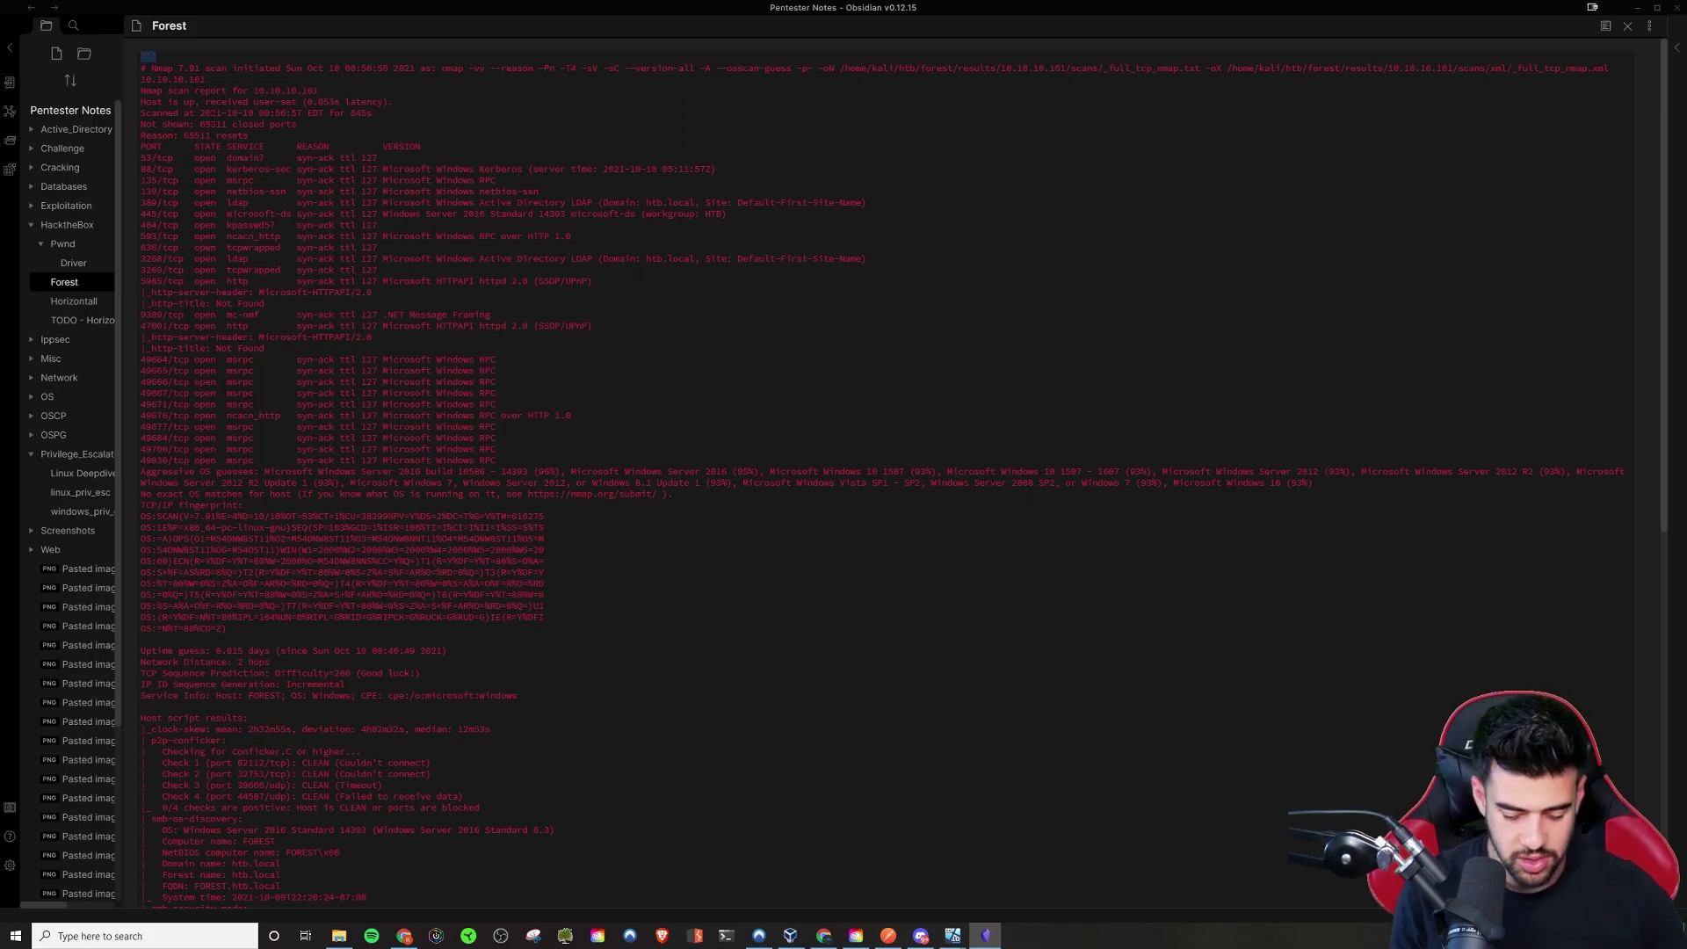
pyautogui.hotkey('ctrl', '=')
pyautogui.hotkey('ctrl', '=')
pyautogui.hotkey('ctrl', '=')
pyautogui.hotkey('ctrl', '=')
pyautogui.hotkey('ctrl', '=')
pyautogui.hotkey('ctrl', '=')
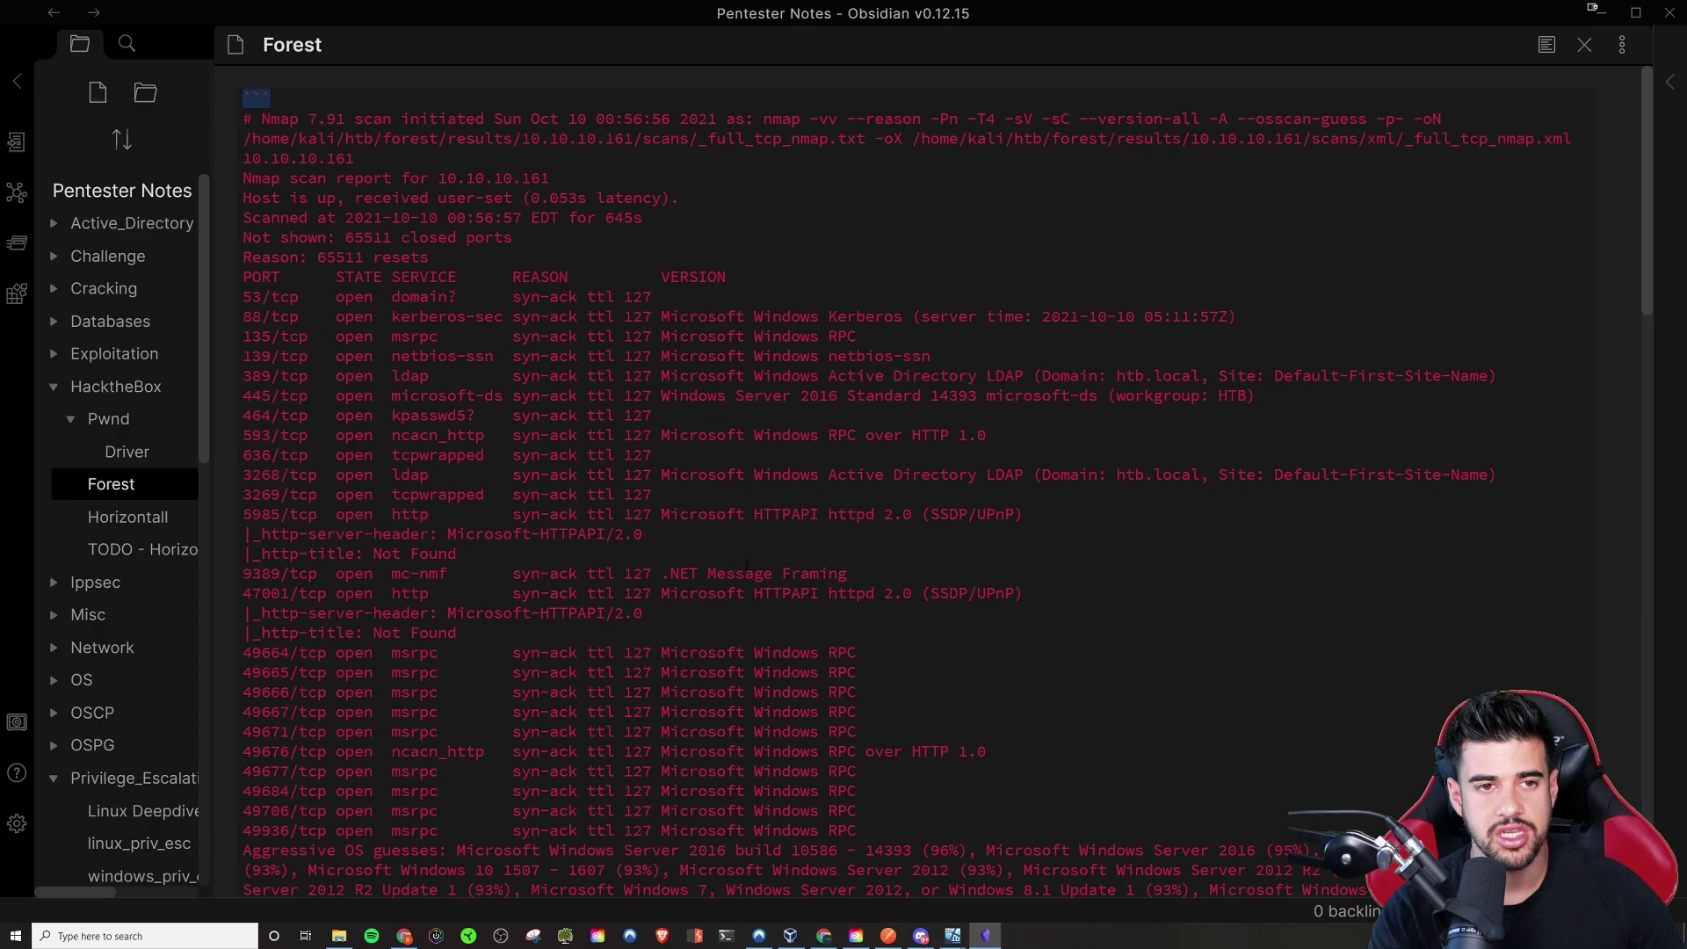
# - Preview the Forest note, then return to editing and scroll back to the opening code fence
pyautogui.click(1547, 46)
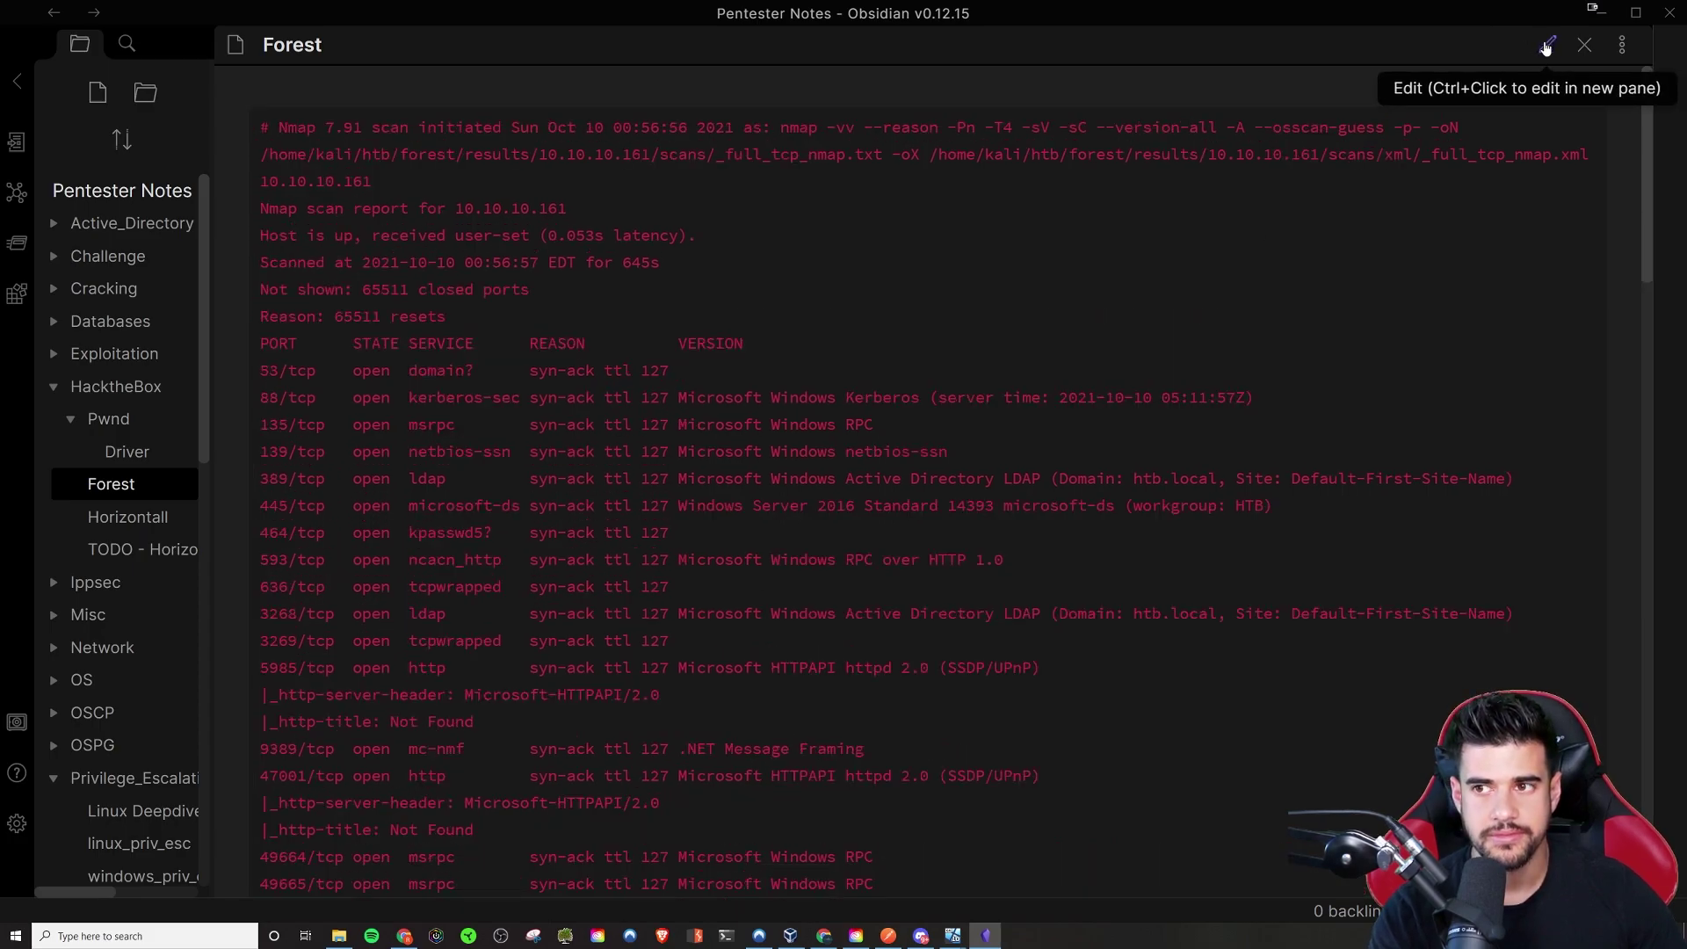
pyautogui.scroll(-12, 1140, 277)
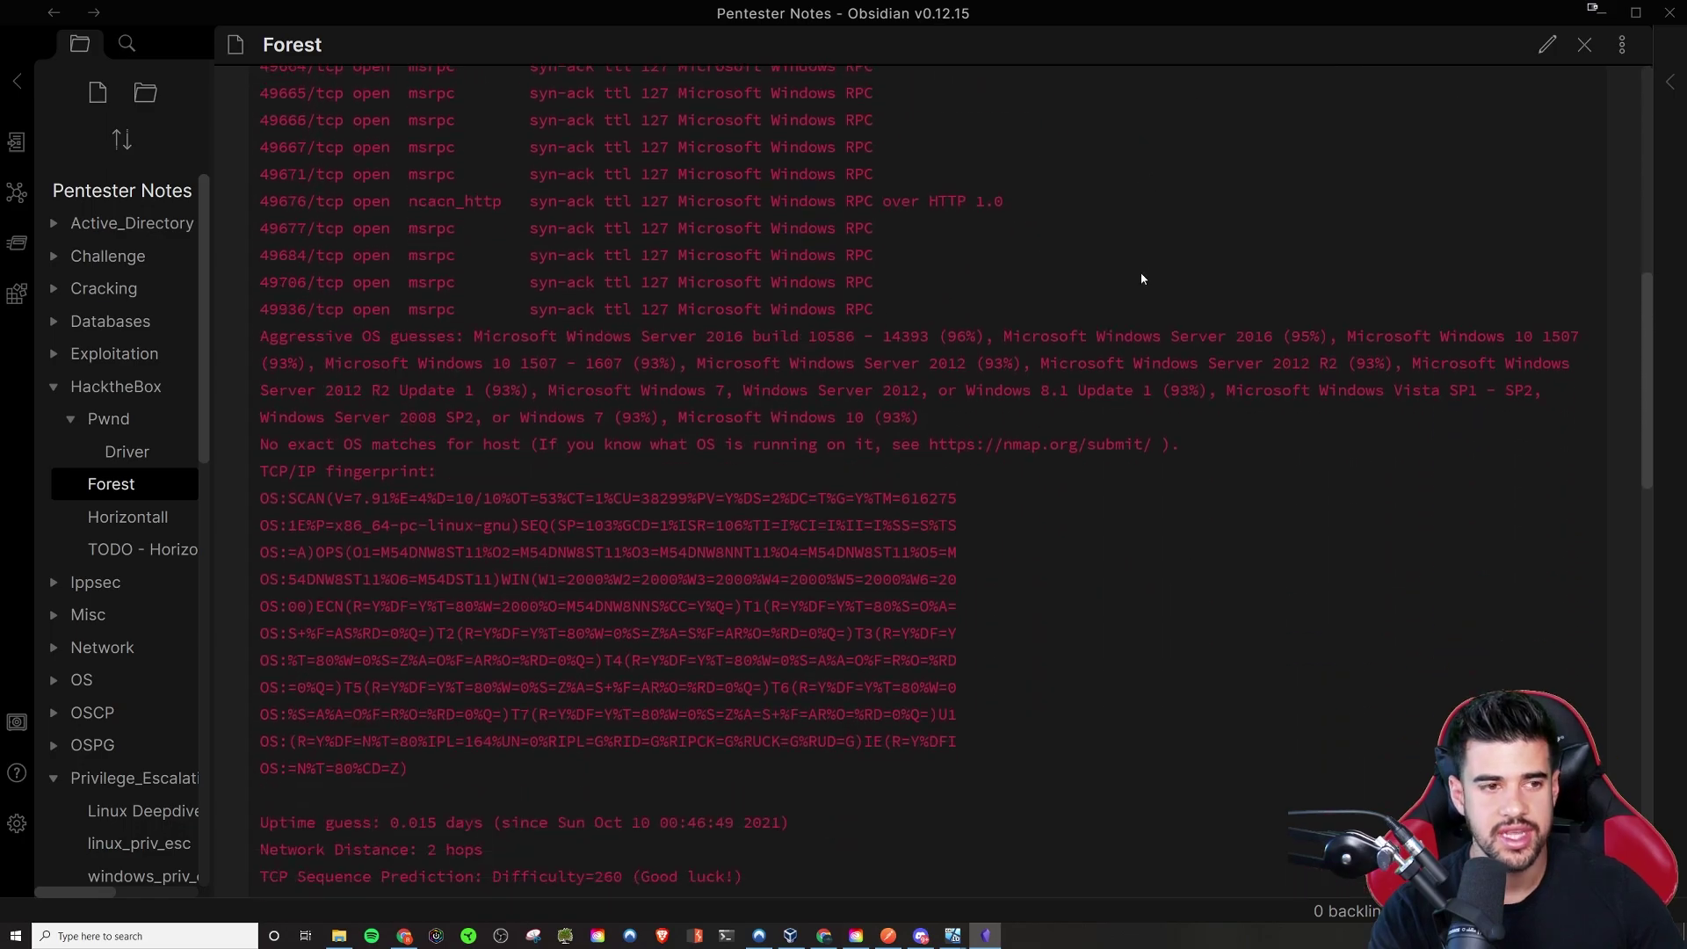
pyautogui.scroll(12, 1140, 278)
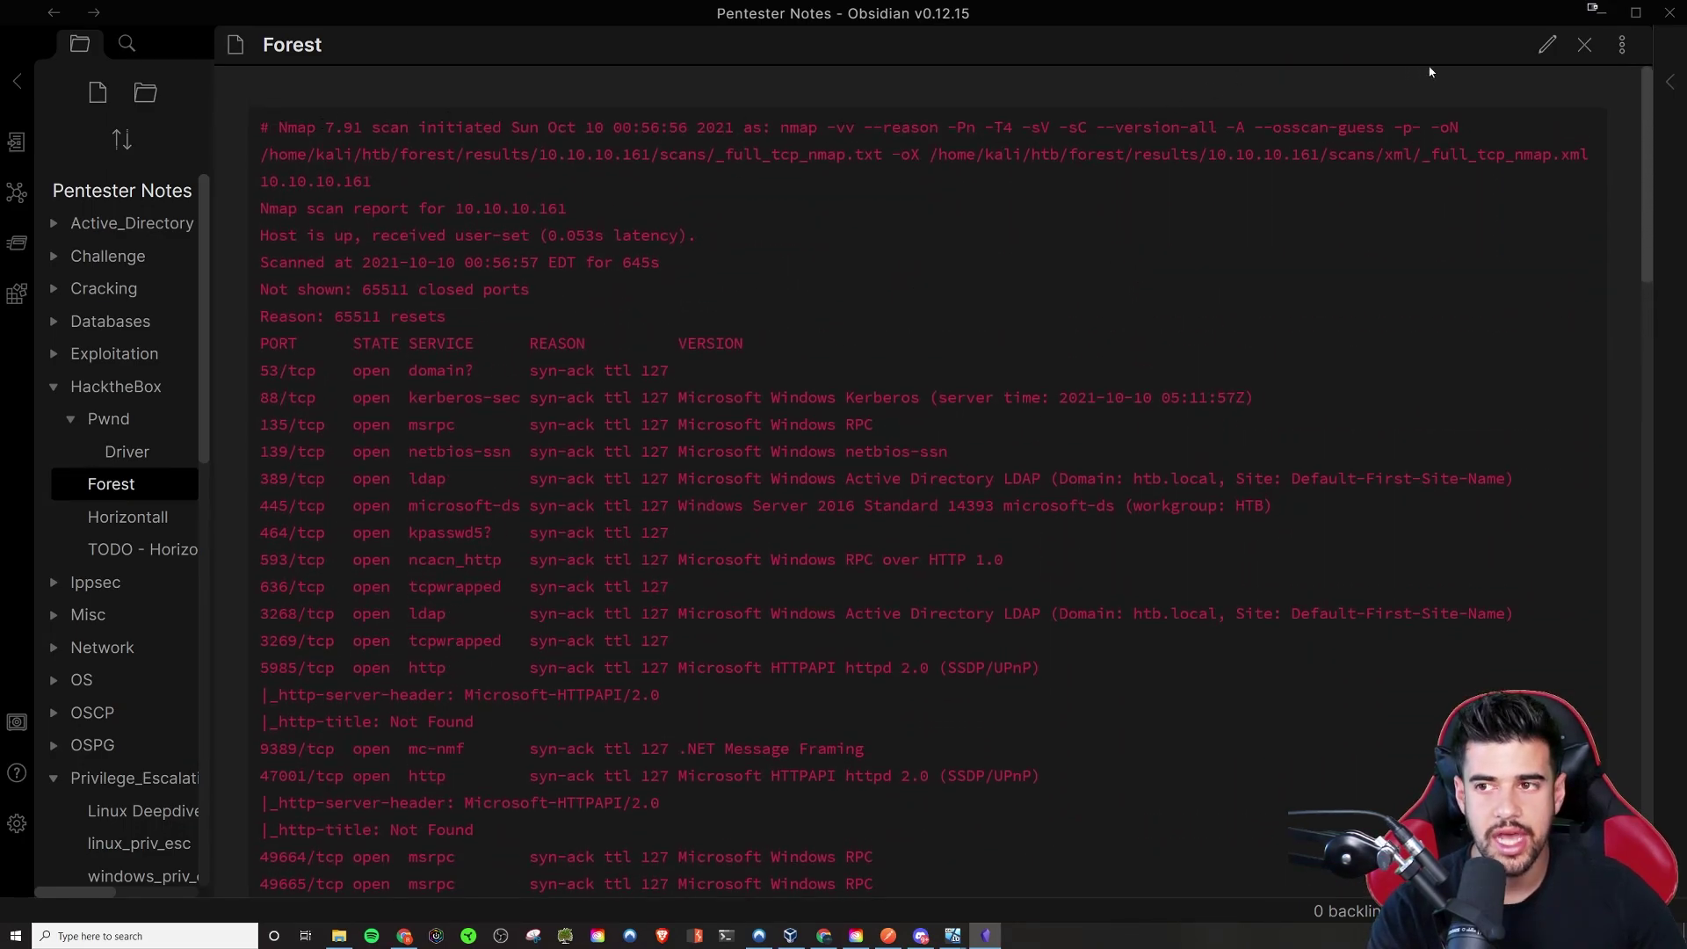
pyautogui.click(1547, 45)
pyautogui.scroll(-8, 931, 483)
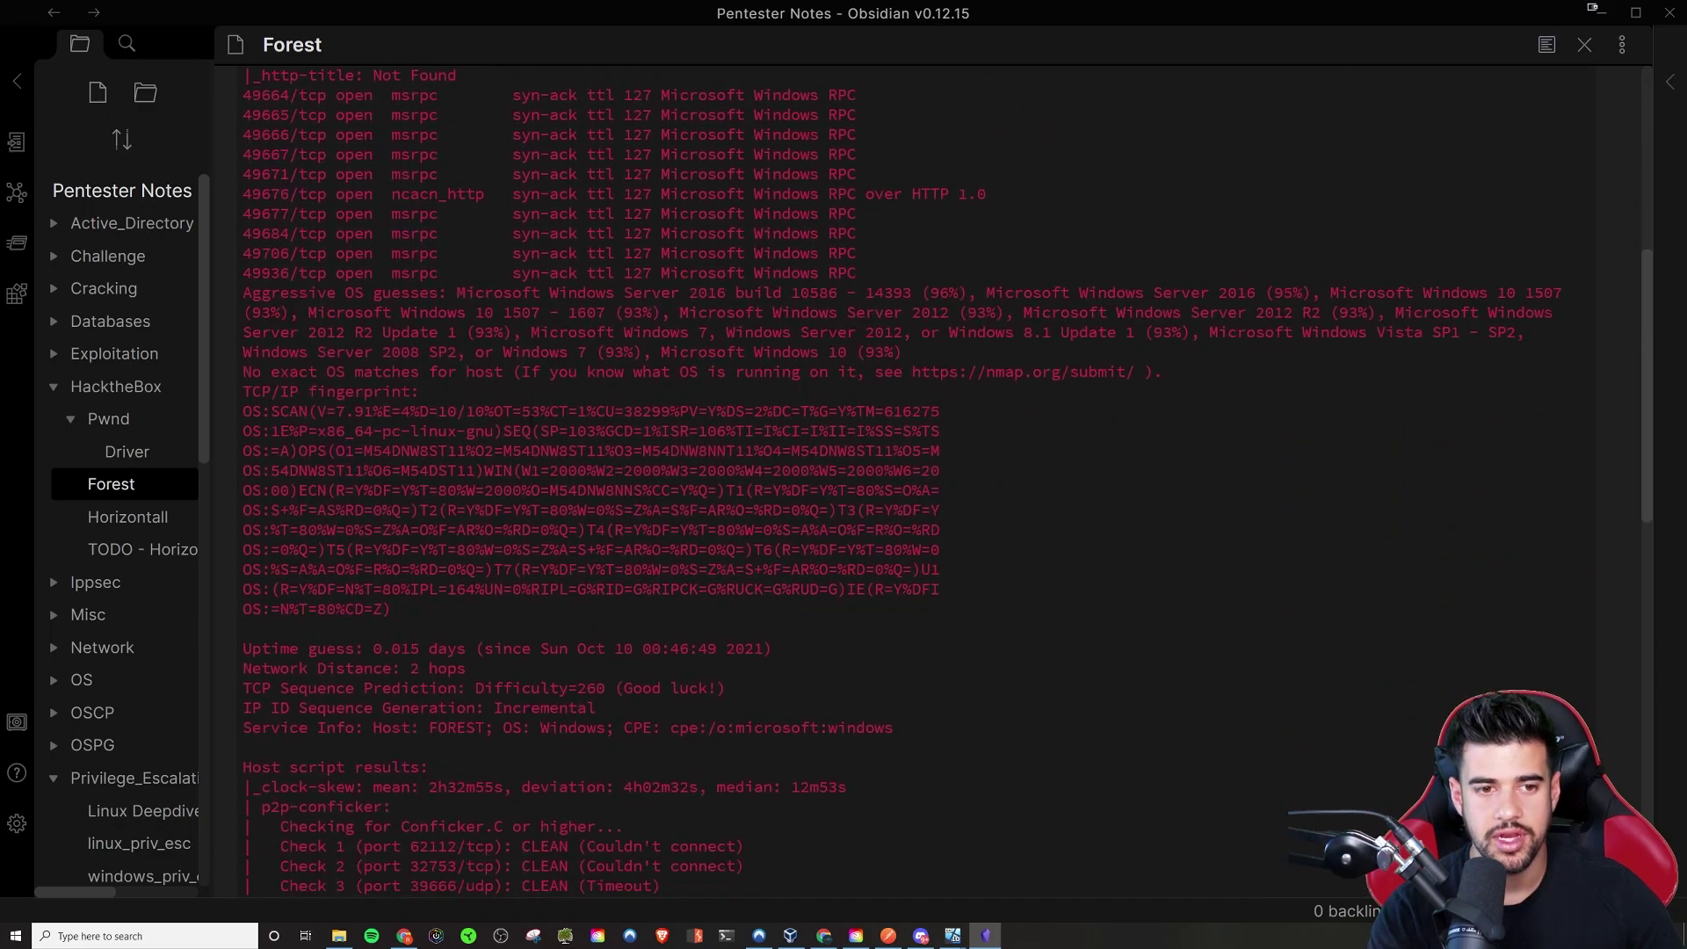
pyautogui.scroll(-10, 931, 484)
pyautogui.scroll(15, 932, 483)
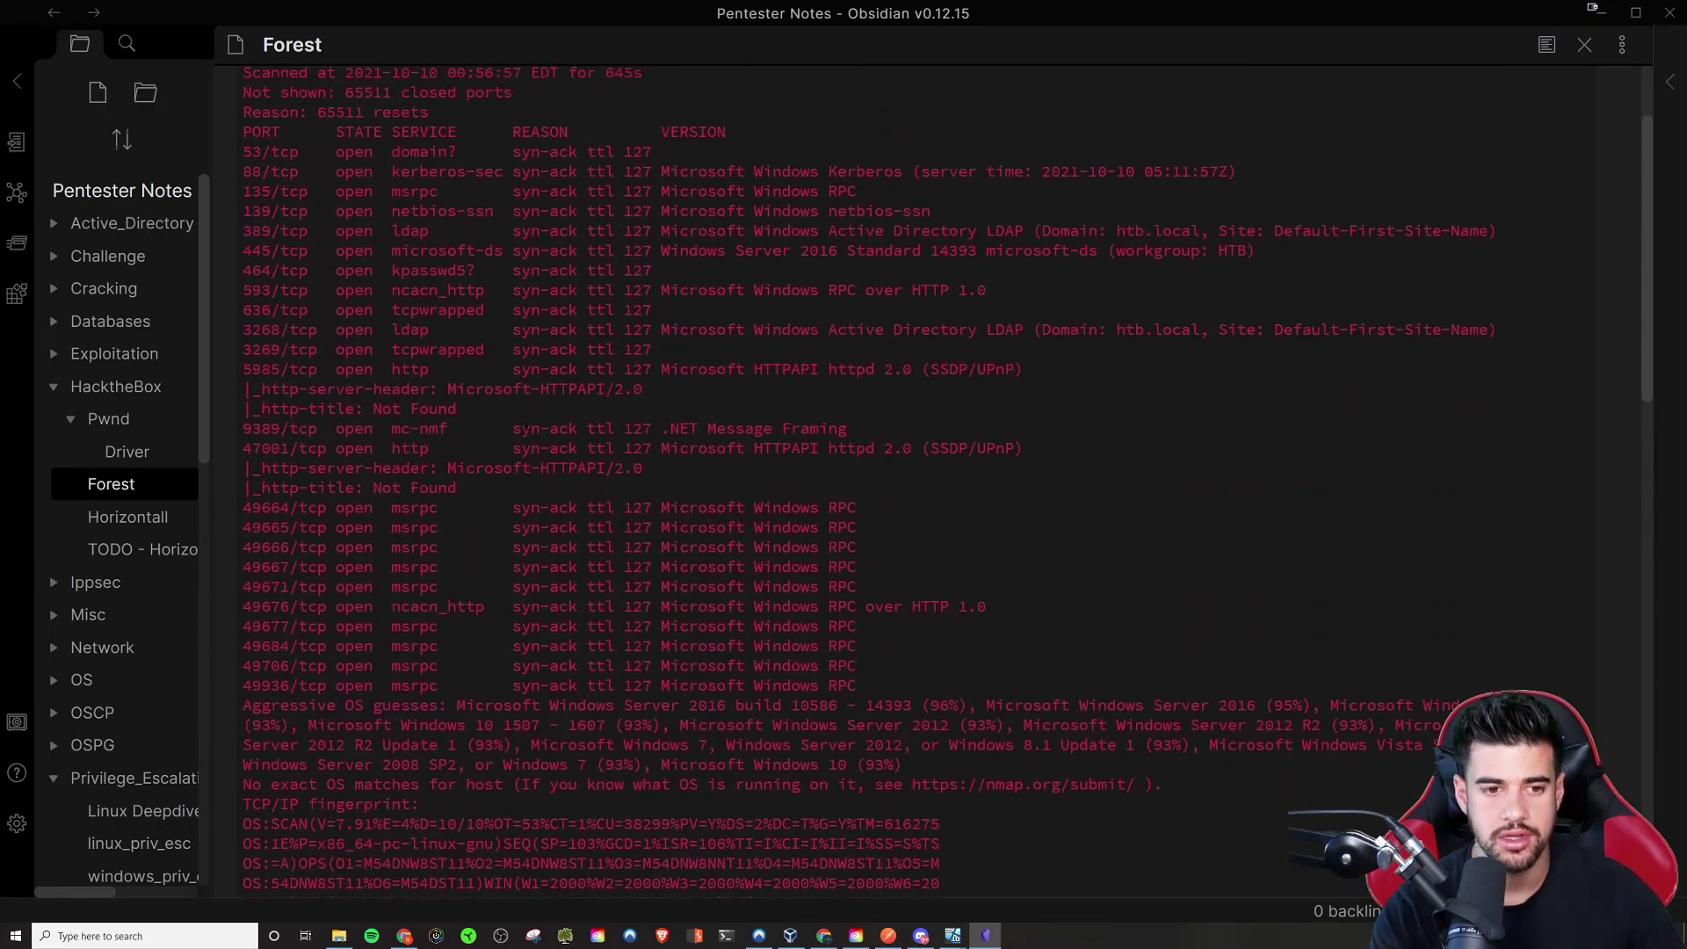
pyautogui.scroll(2, 499, 358)
pyautogui.scroll(-2, 307, 105)
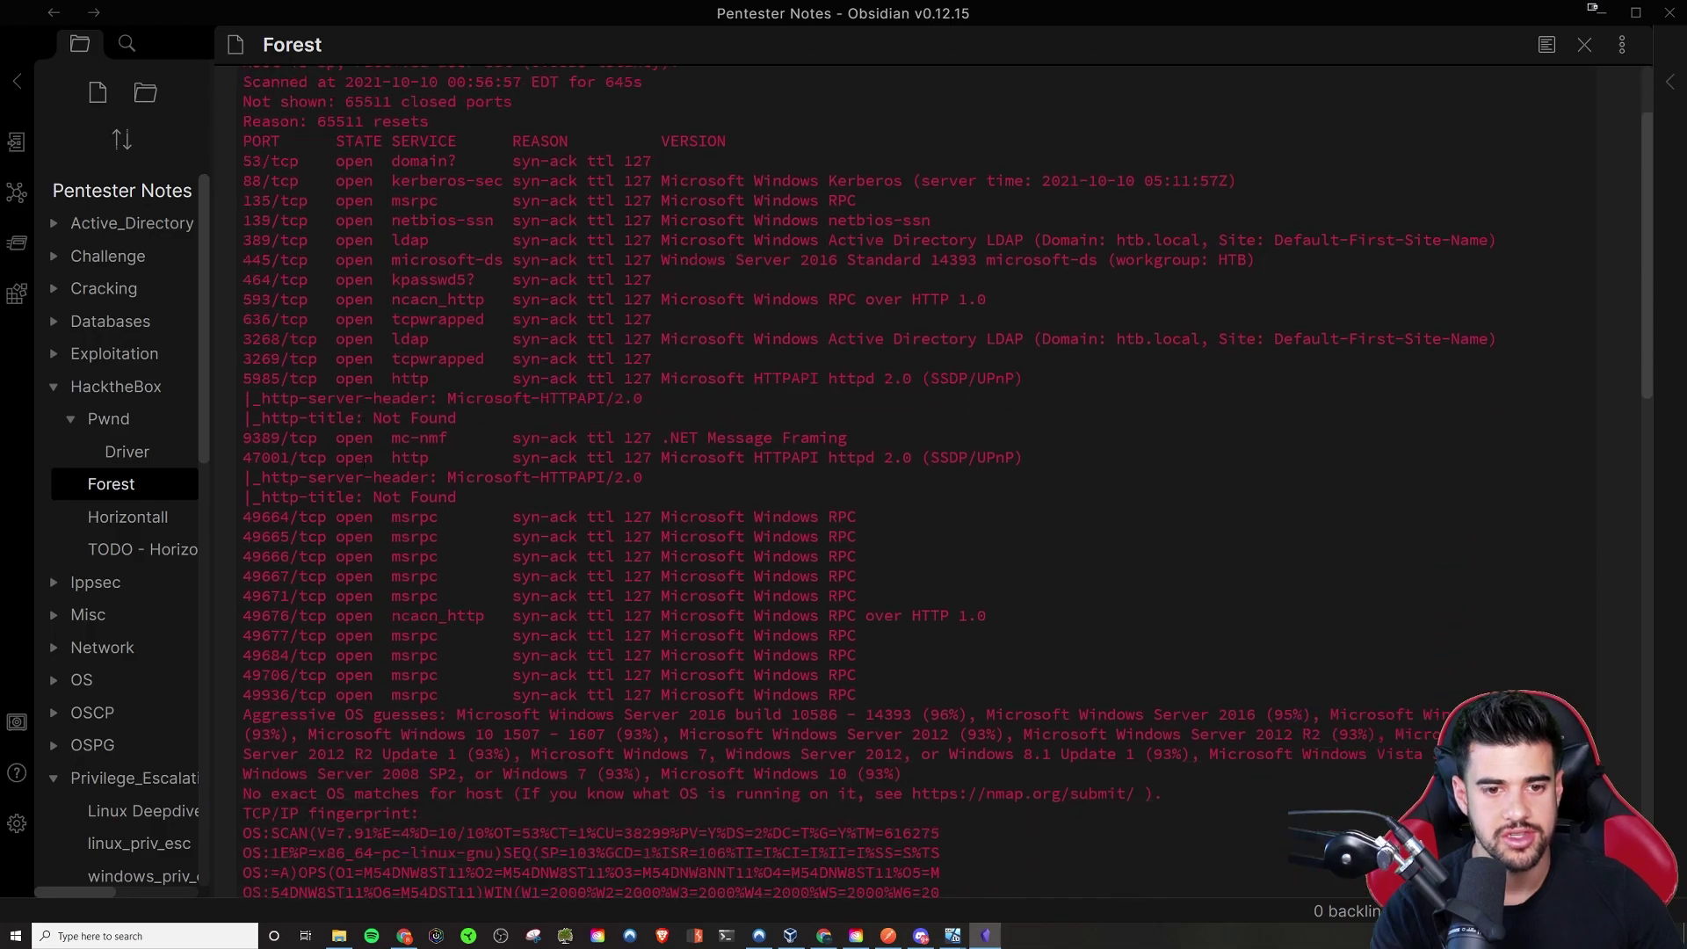
pyautogui.scroll(2, 307, 105)
# - Tag the code block as bash and review the coloured rendering in reading view
pyautogui.click(308, 99)
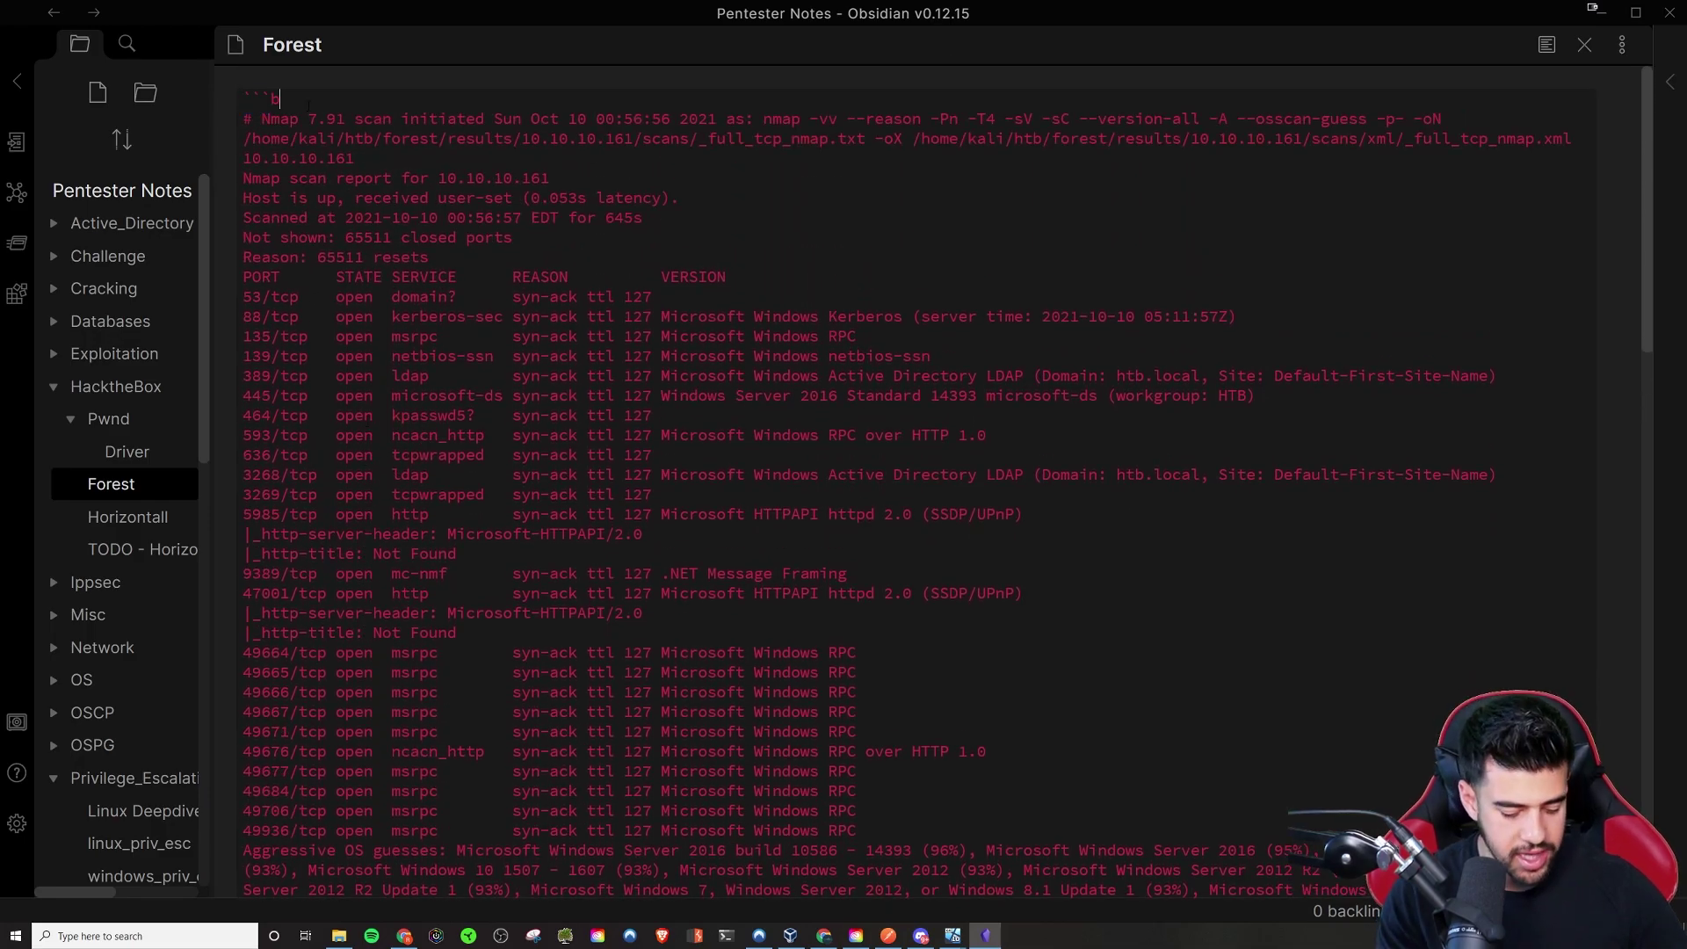
pyautogui.write('bash')
pyautogui.click(1545, 60)
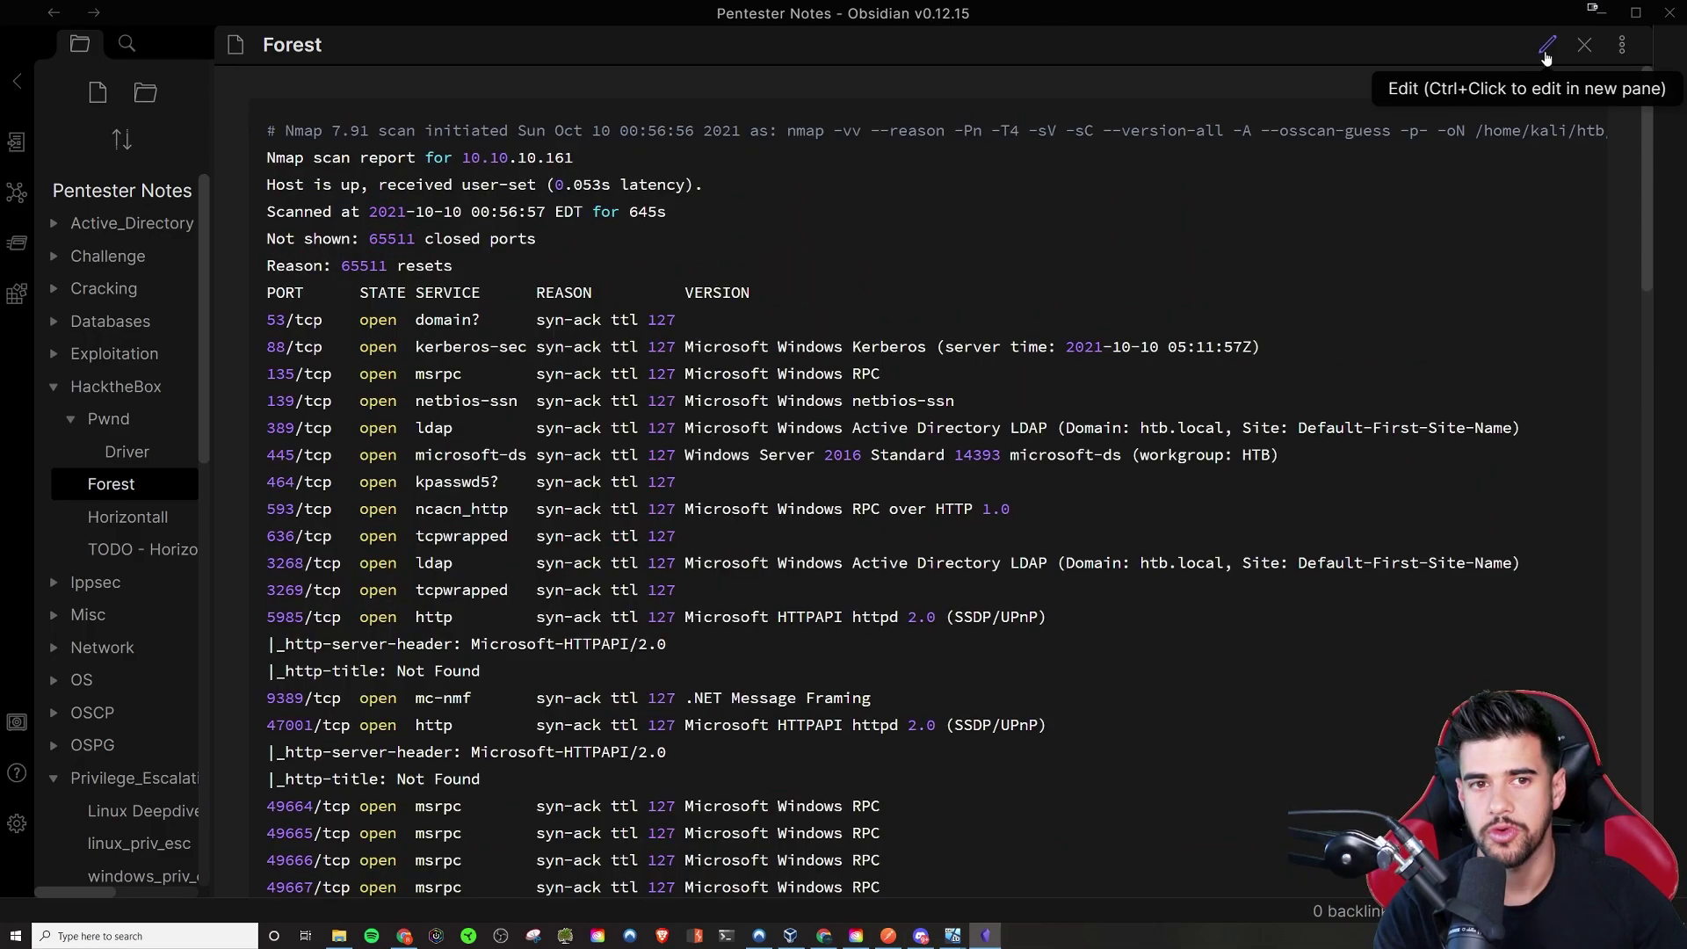
pyautogui.scroll(-3, 632, 332)
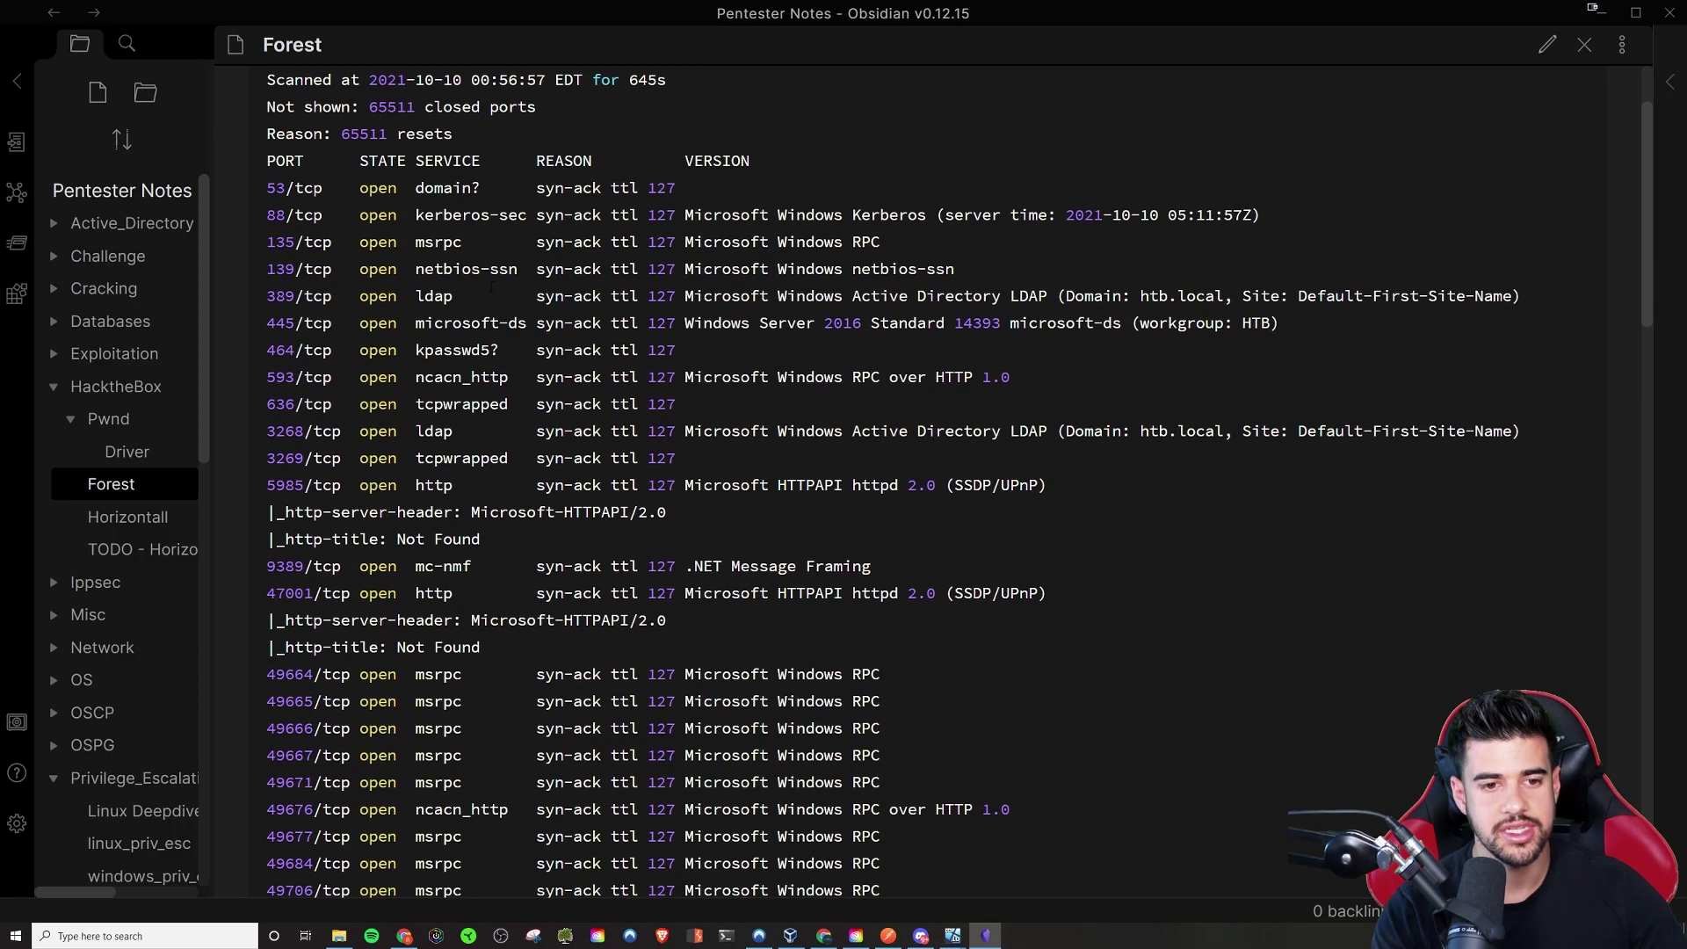
pyautogui.scroll(-10, 490, 286)
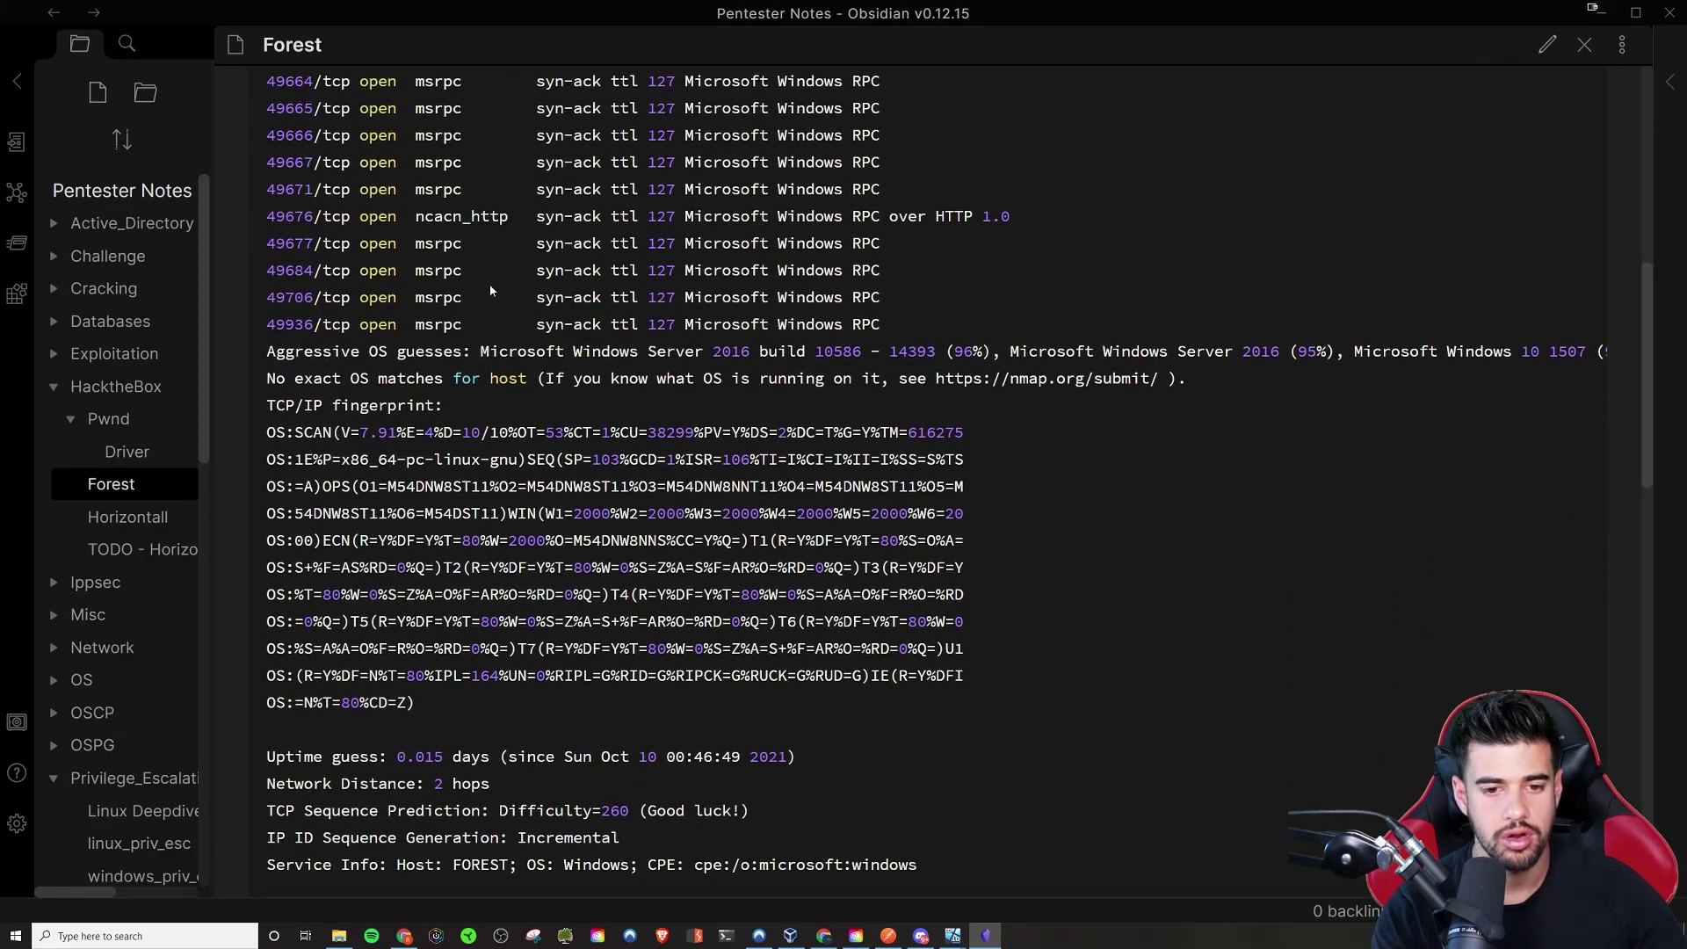
pyautogui.scroll(-12, 488, 283)
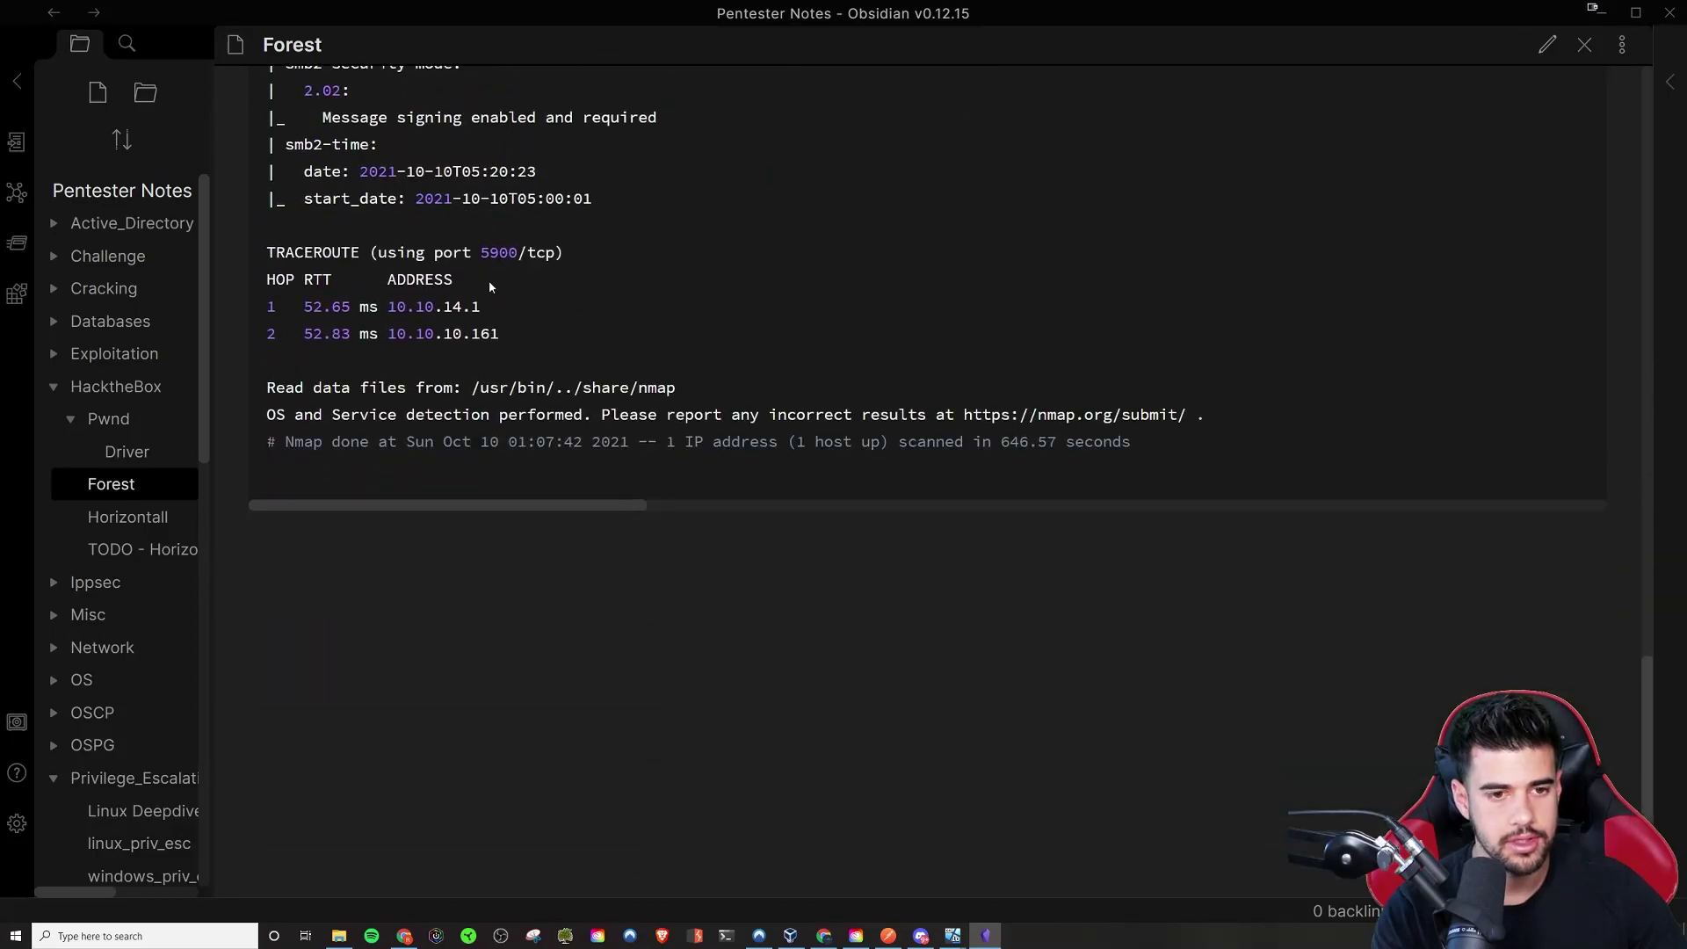
pyautogui.scroll(18, 491, 279)
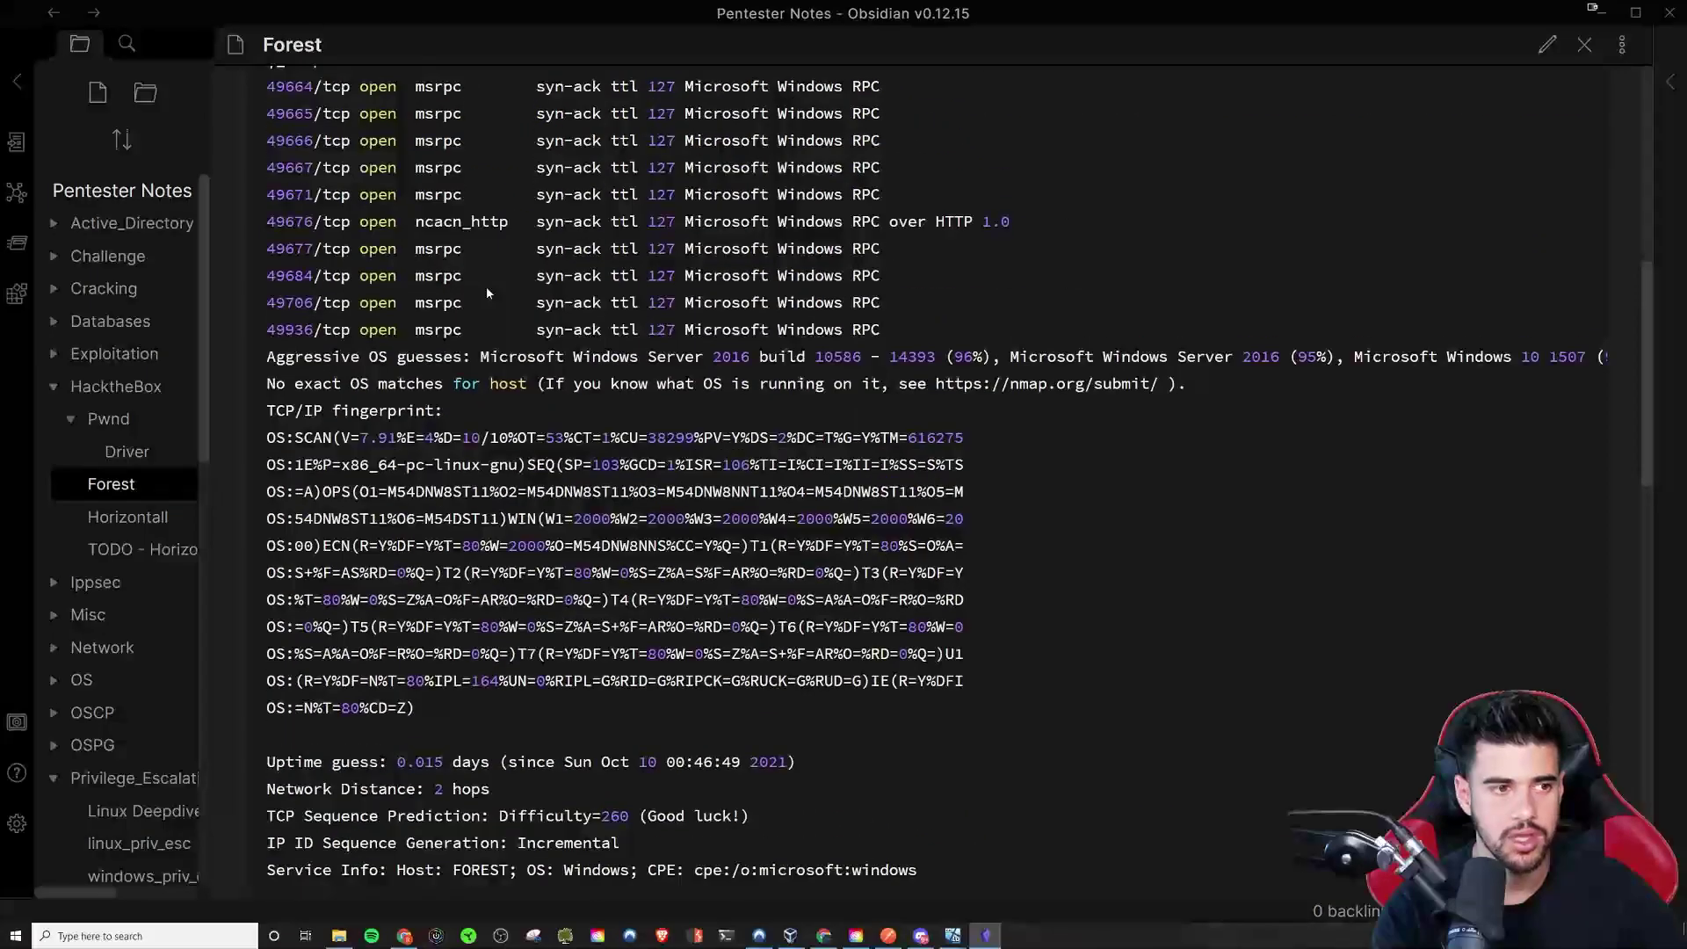
pyautogui.scroll(-10, 490, 279)
pyautogui.scroll(-8, 325, 490)
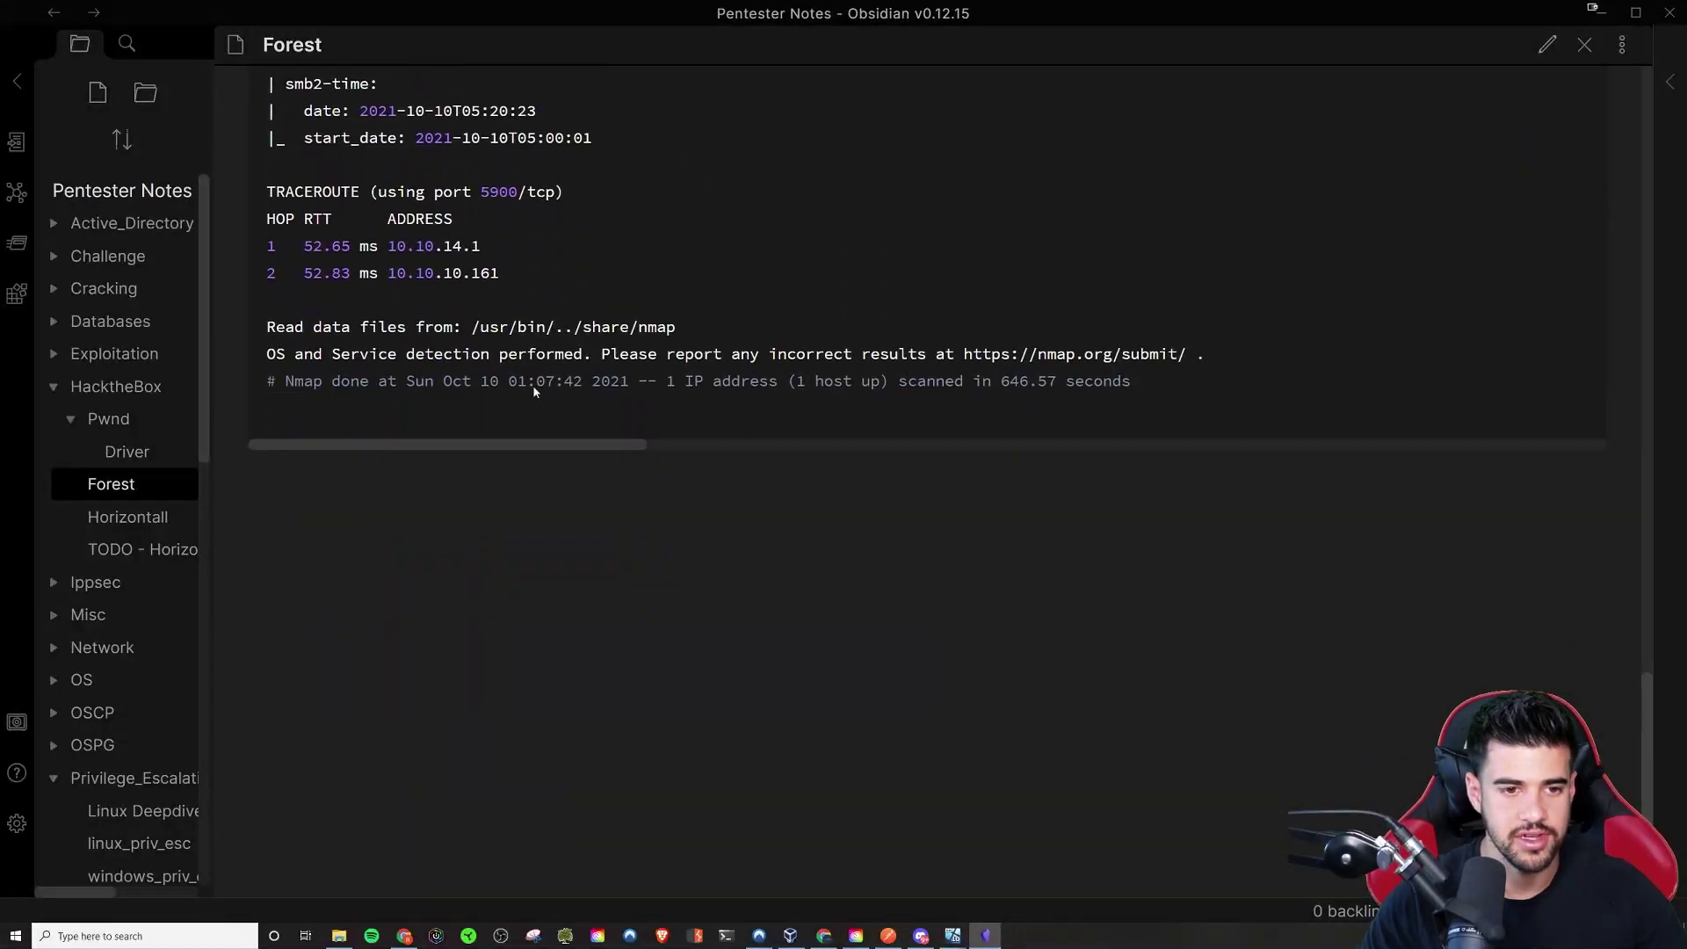
# - Add a new code block below the nmap output containing import os and print("hello")
pyautogui.click(1547, 44)
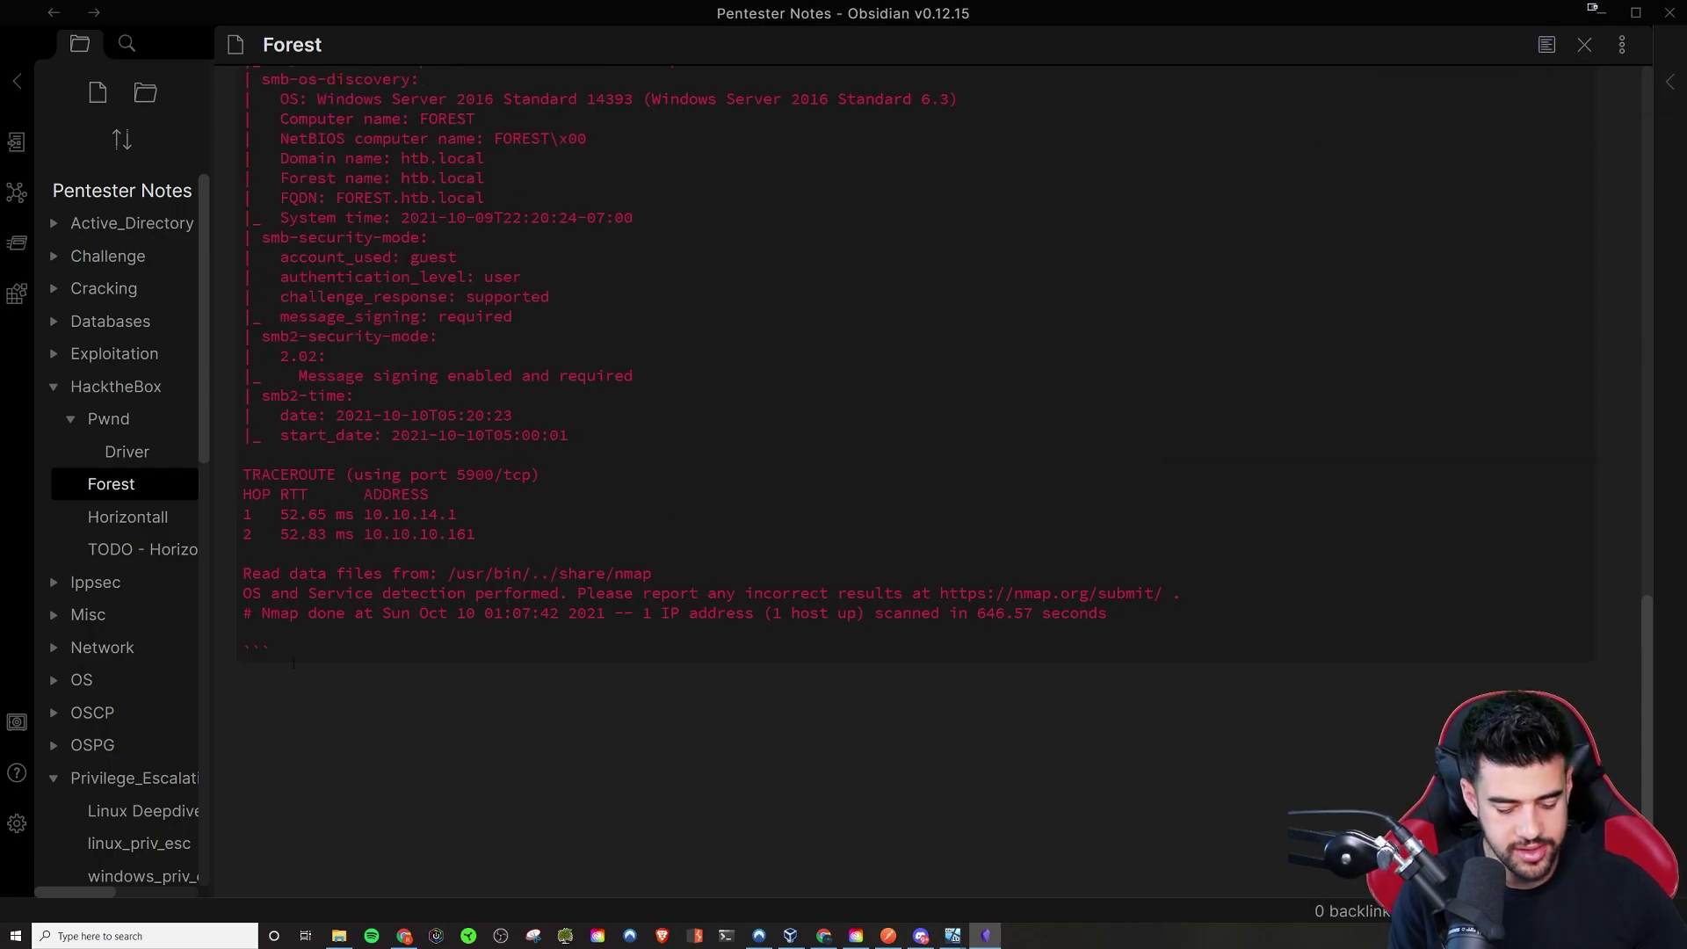
pyautogui.write('```')
pyautogui.press('Return')
pyautogui.write('```')
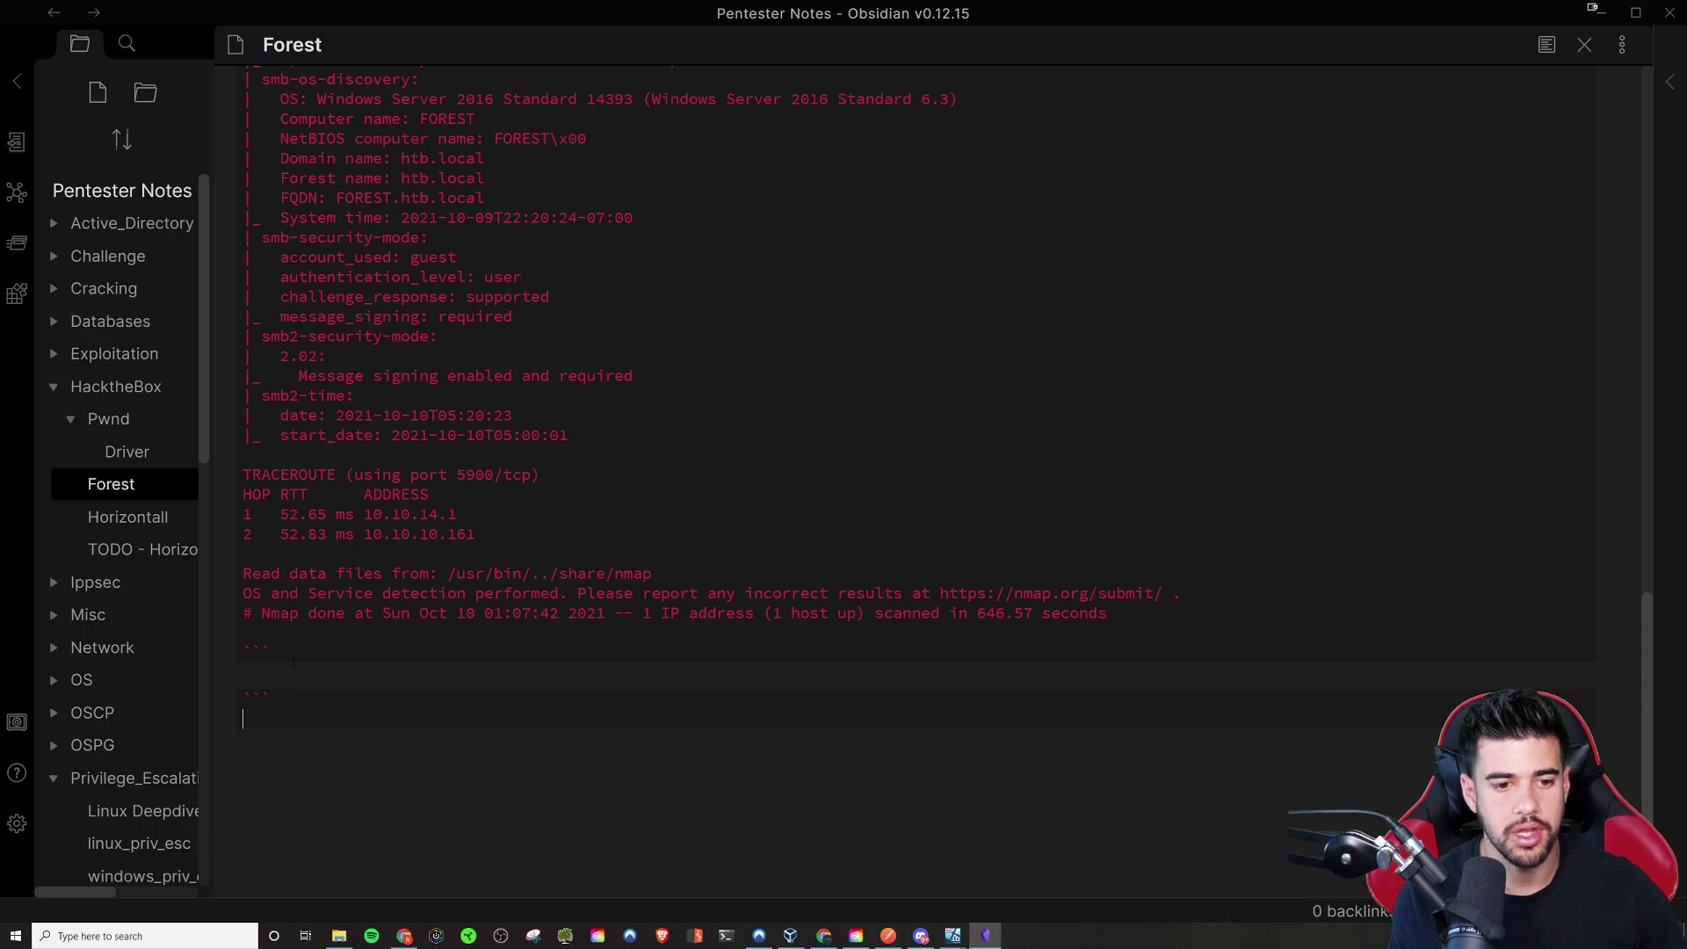
pyautogui.press('Return')
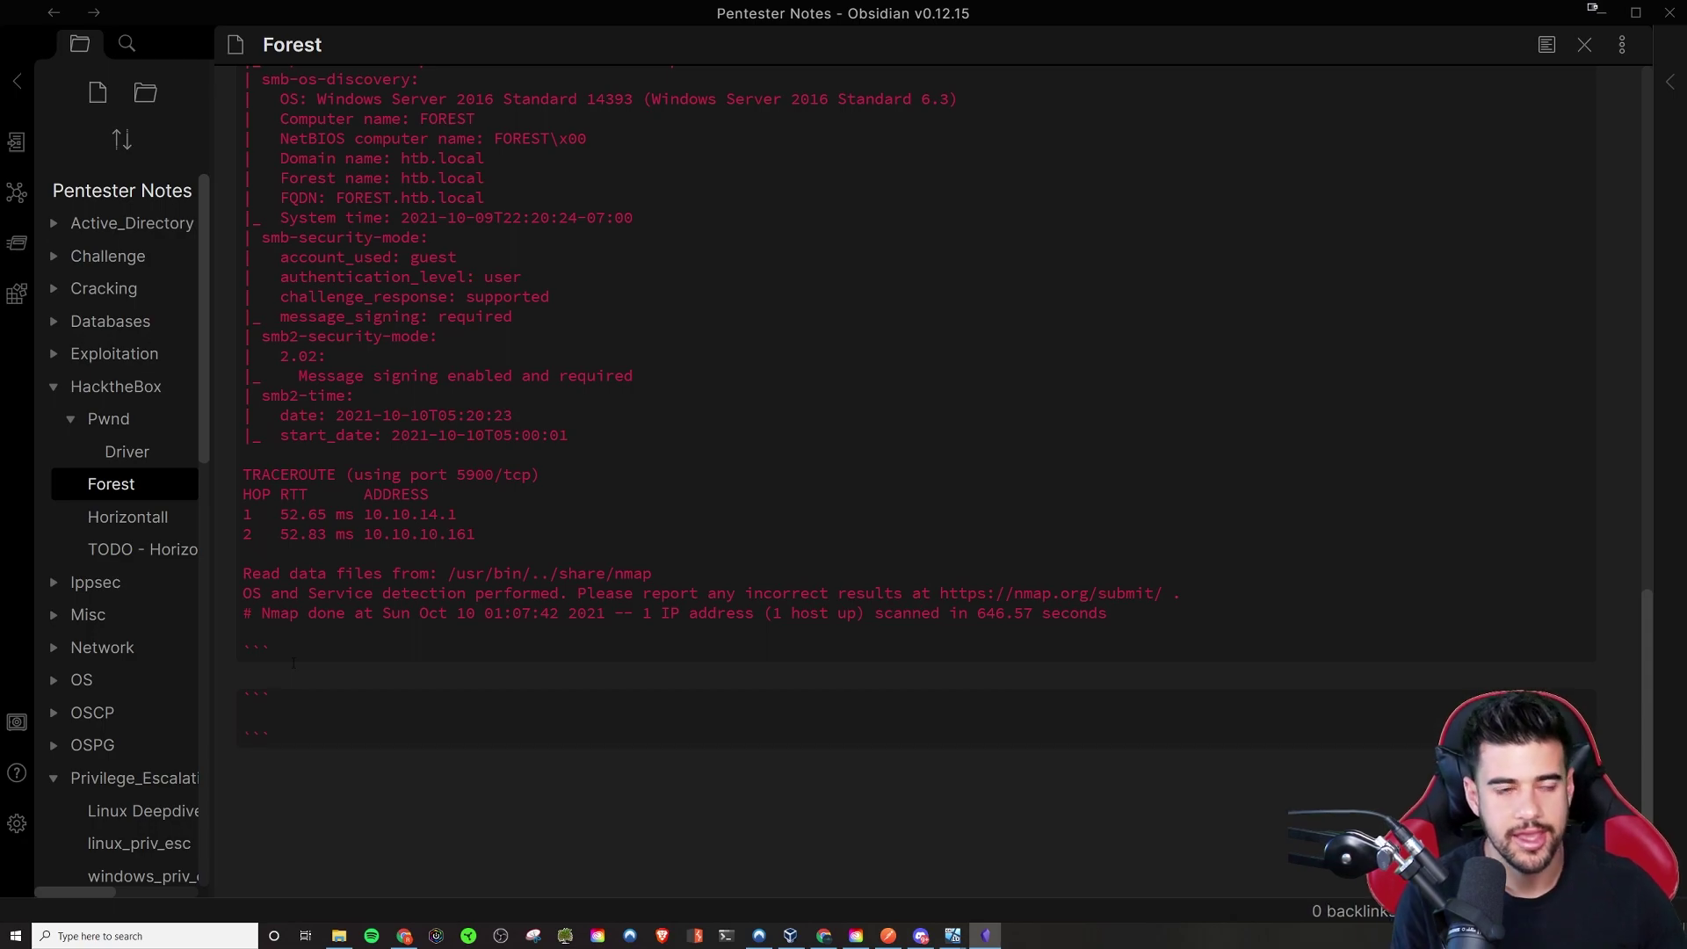
pyautogui.write('imp')
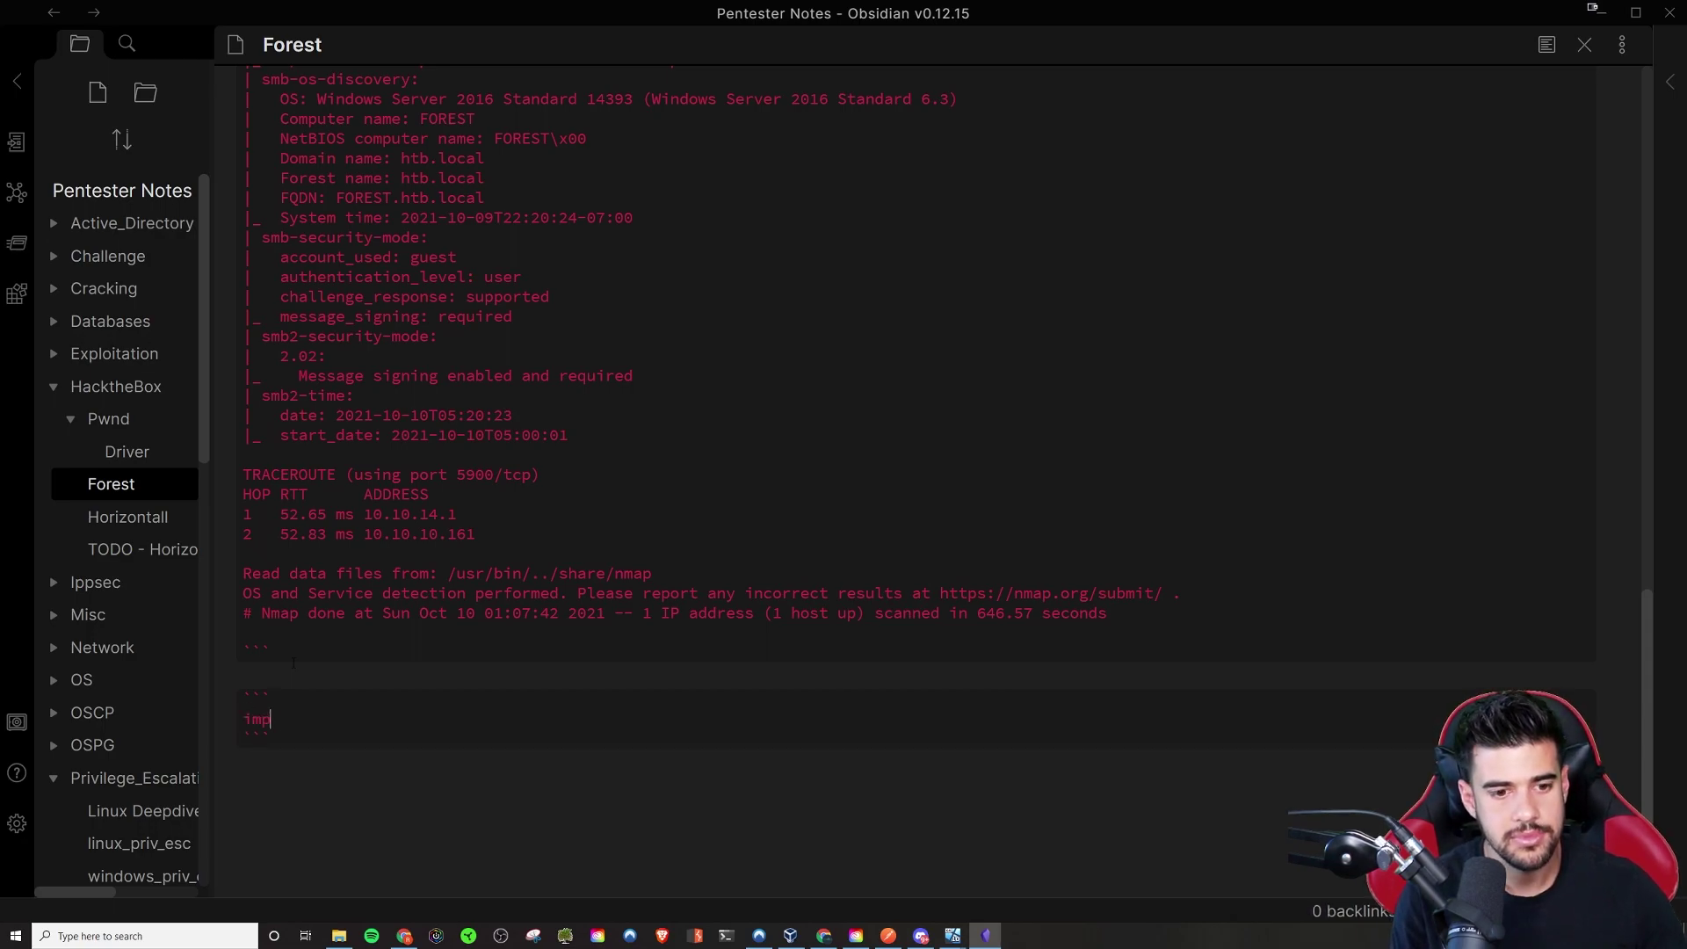
pyautogui.write('ort os p')
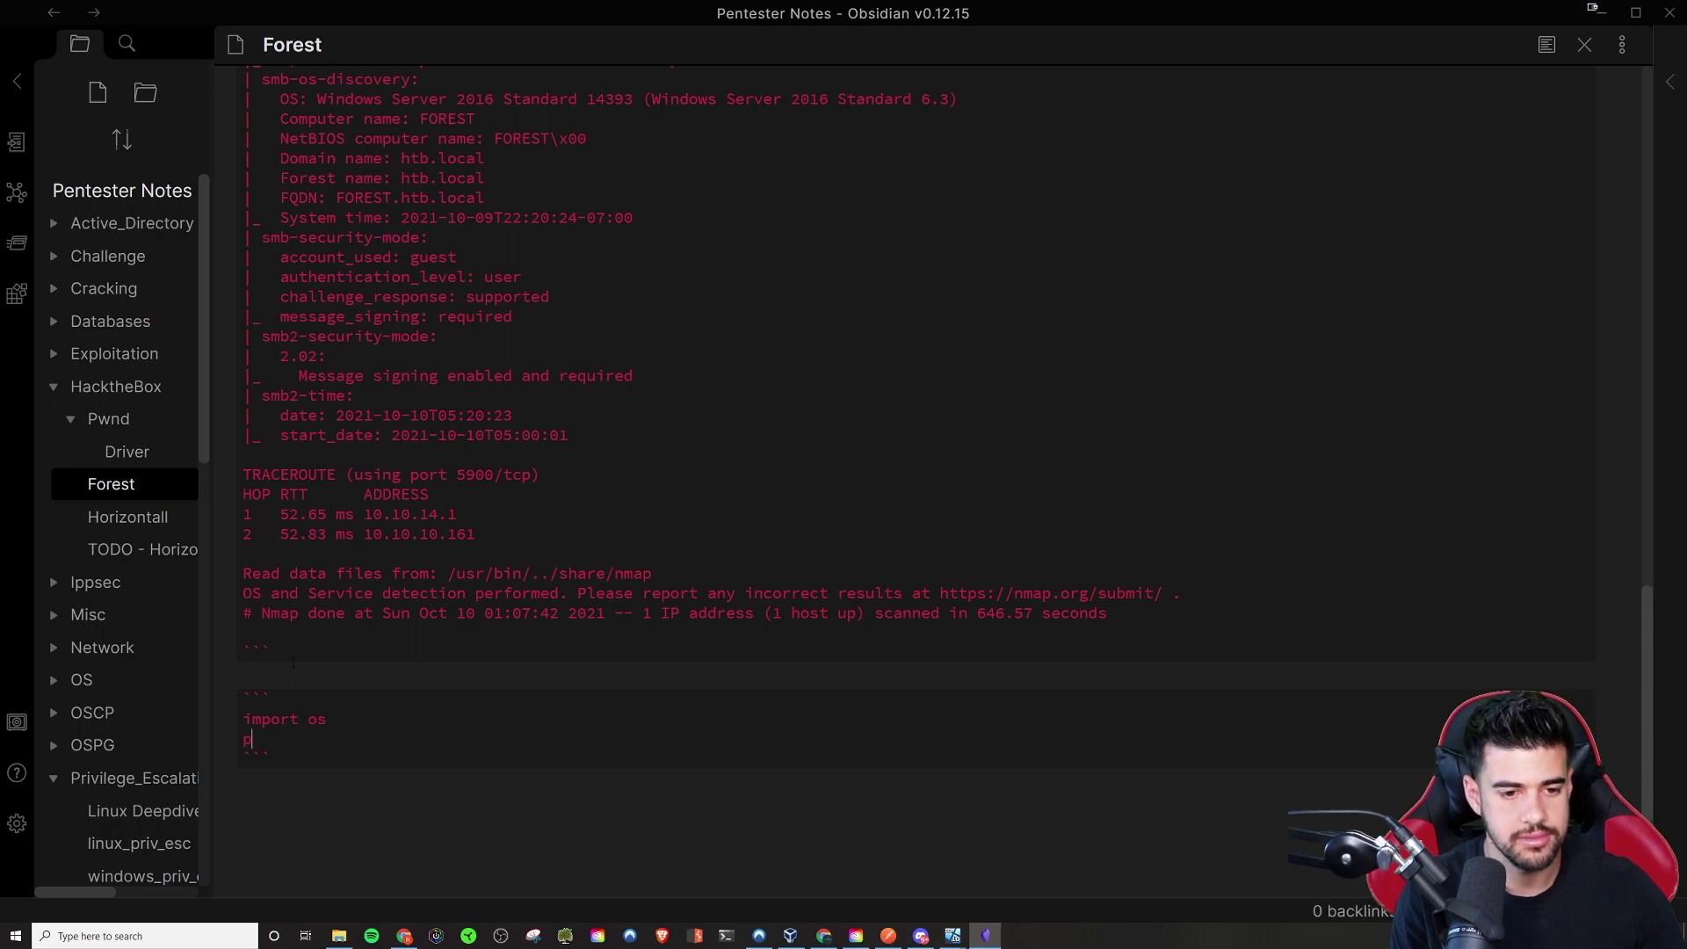
pyautogui.write('rint("hello')
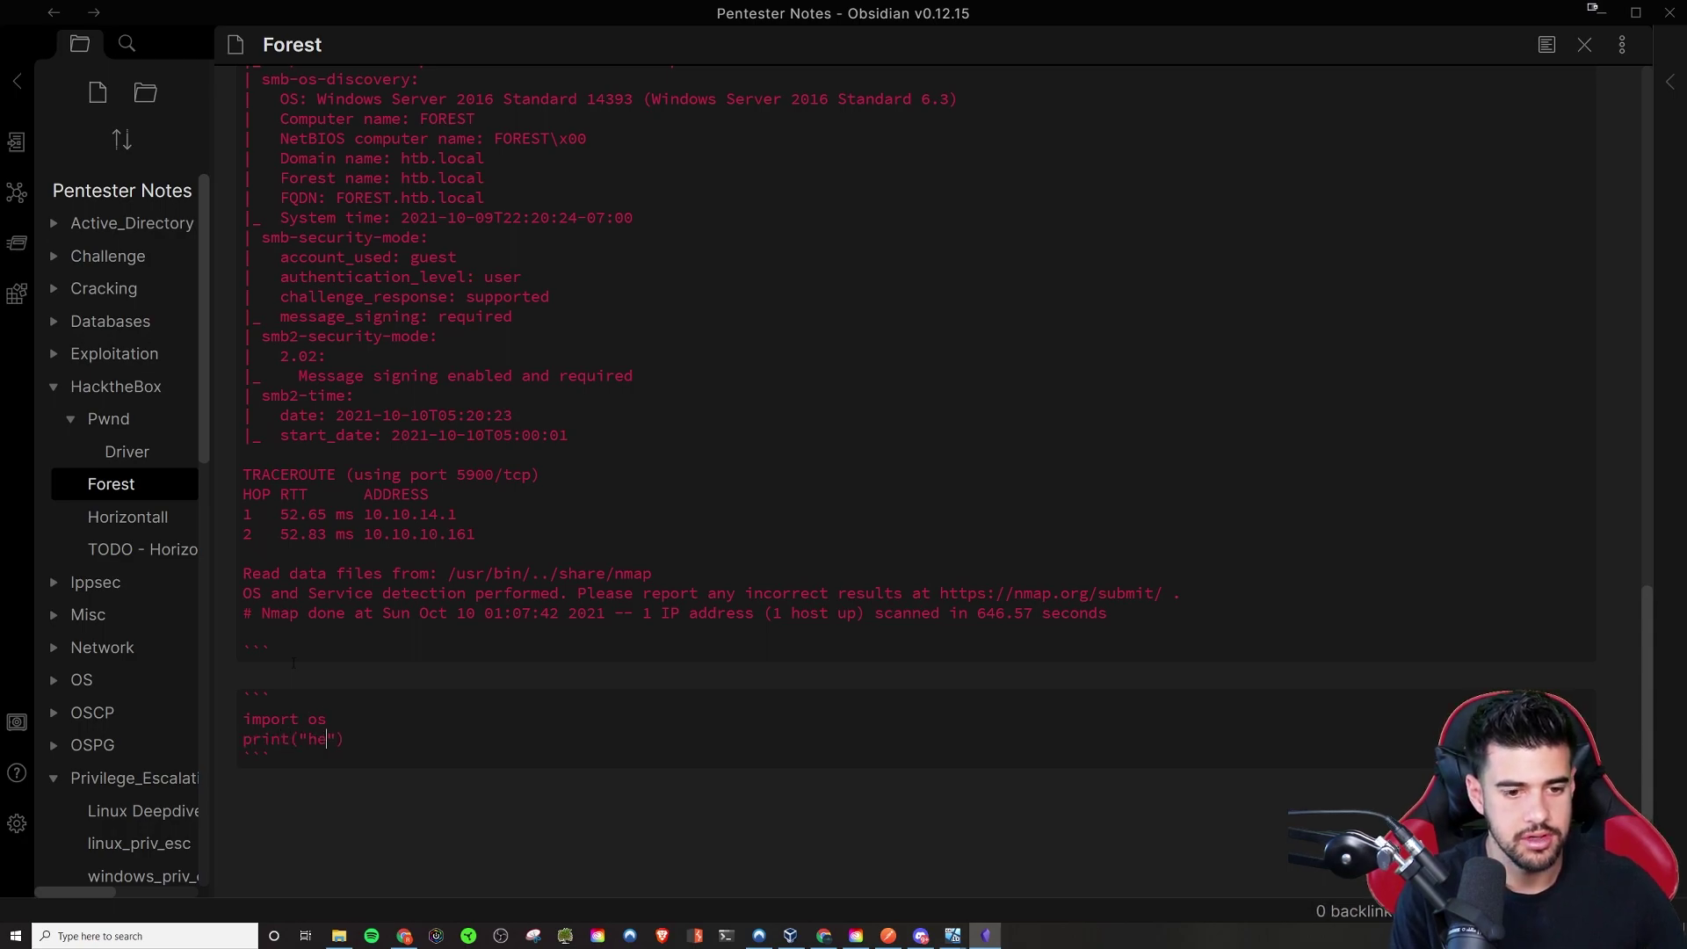
pyautogui.press('Up')
pyautogui.press('Return')
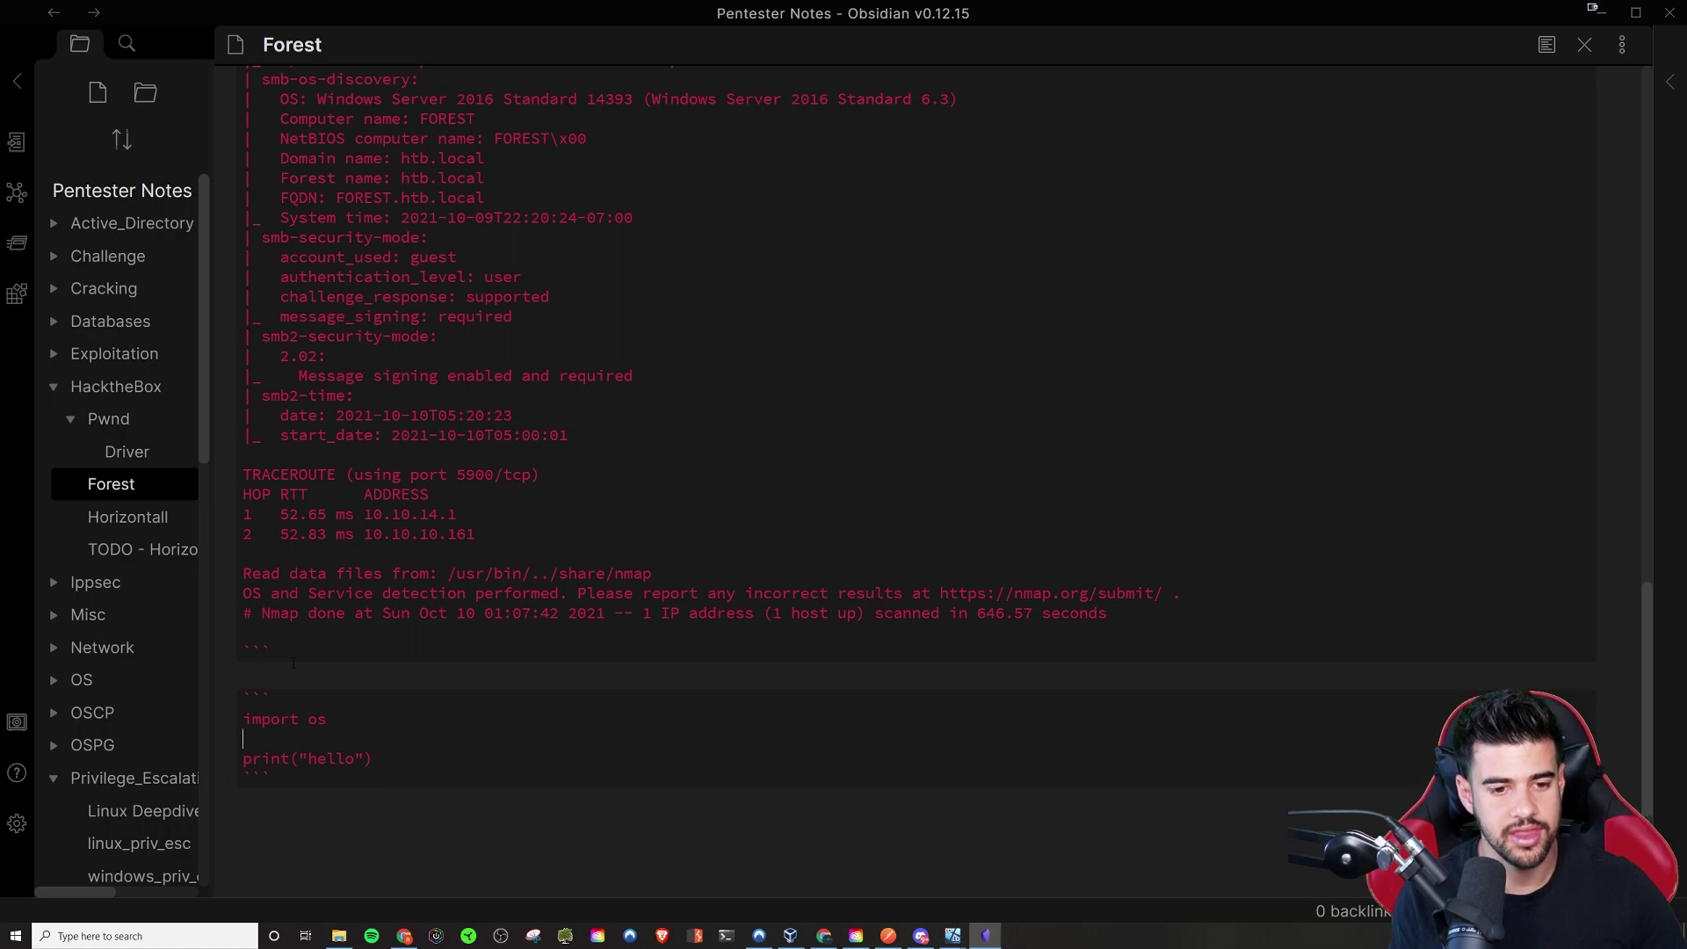
# - Mark the new code block as python and view it rendered in reading view
pyautogui.click(1548, 47)
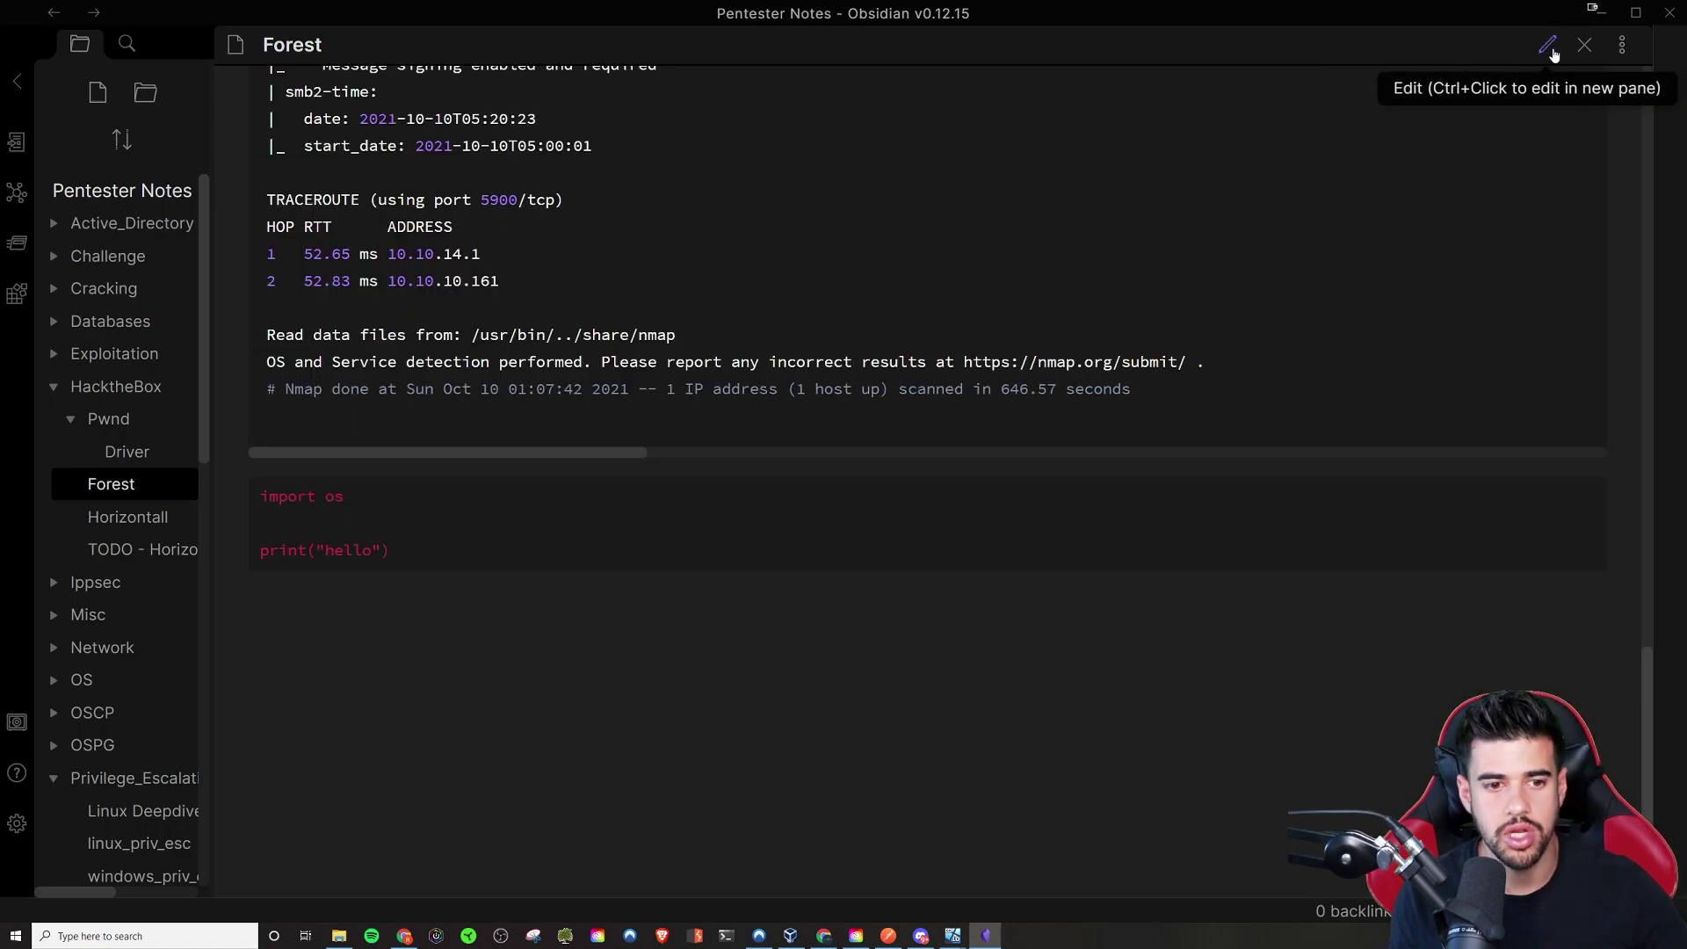
pyautogui.click(1549, 49)
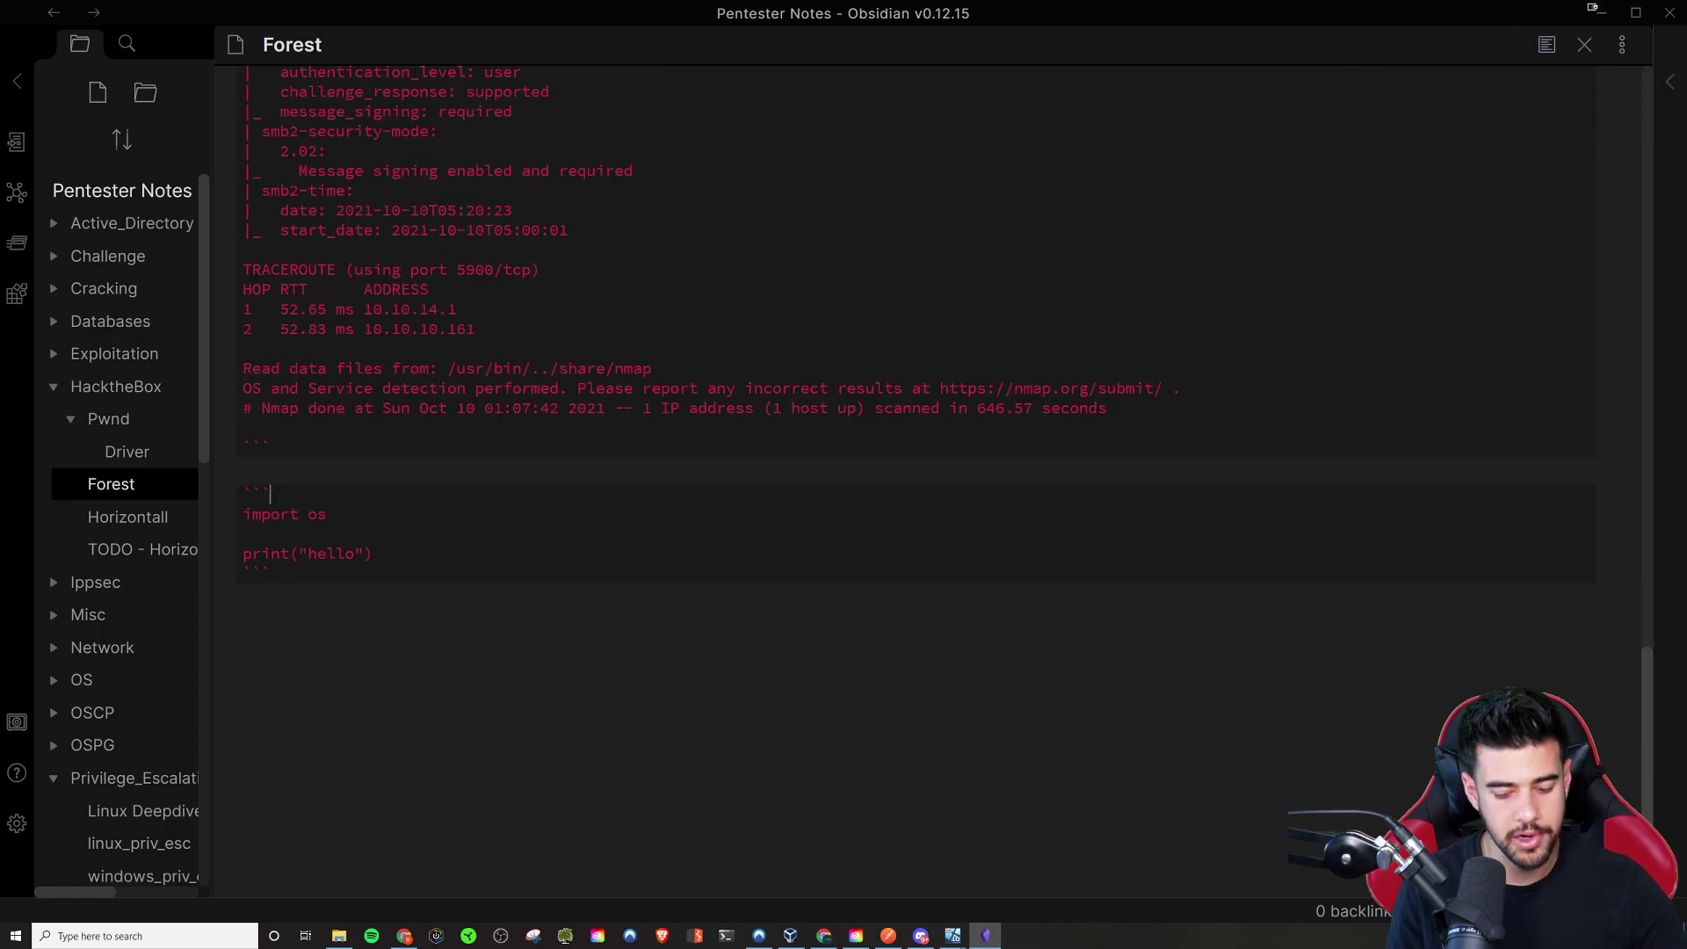
pyautogui.write('python')
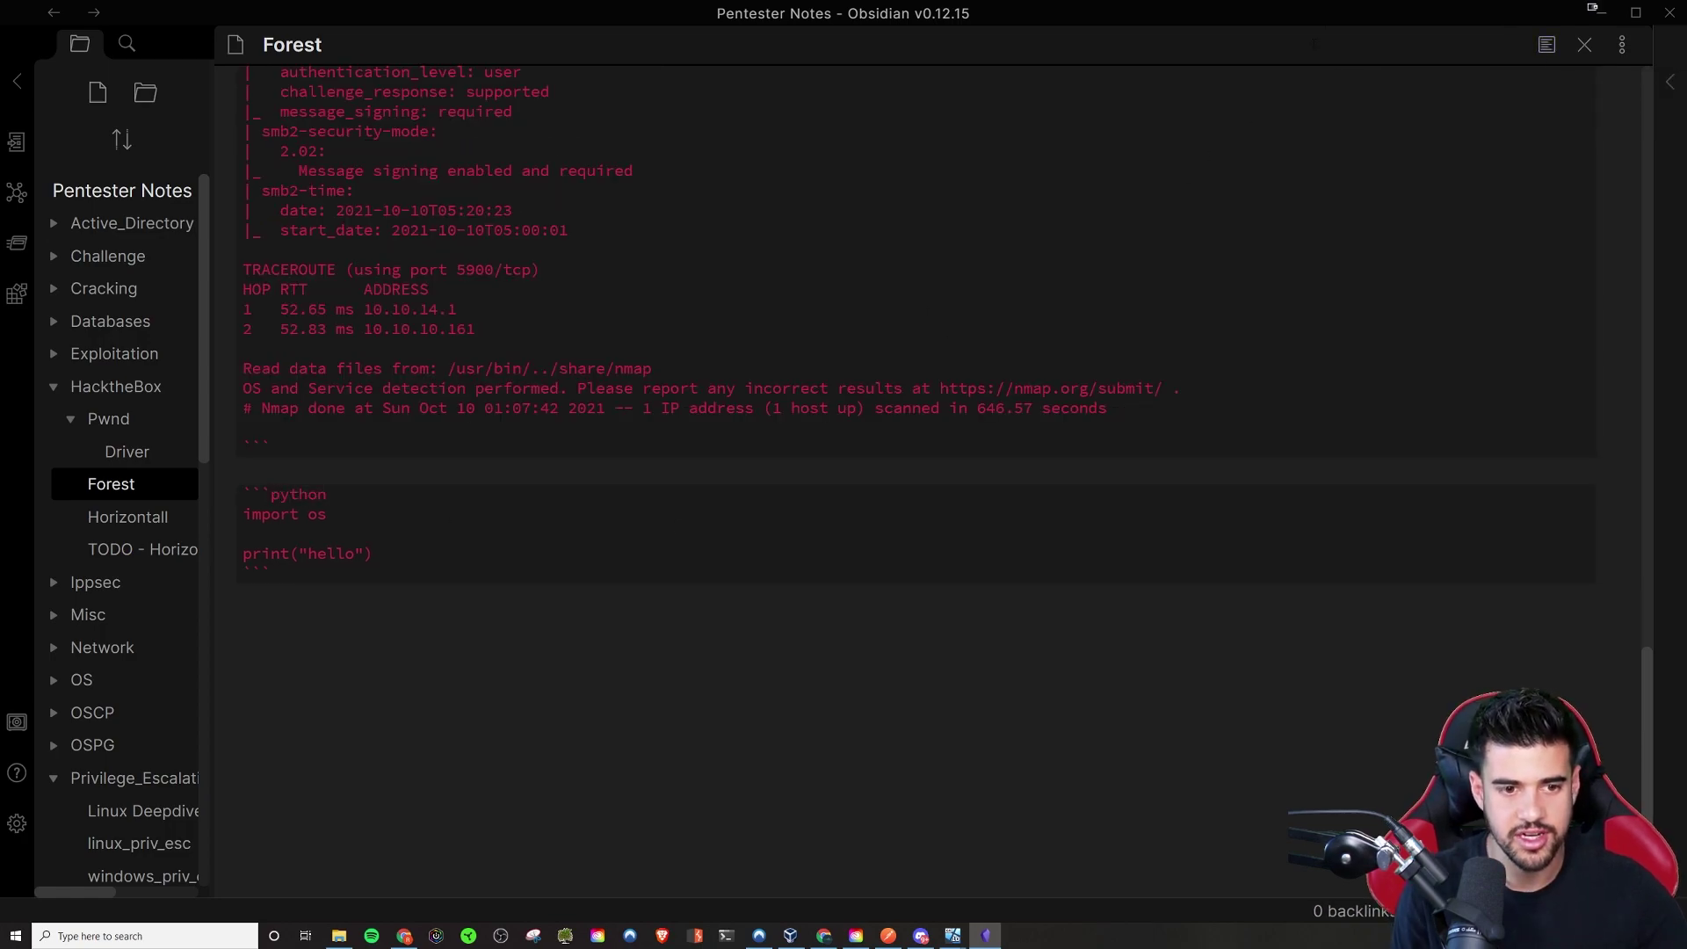
pyautogui.click(1546, 43)
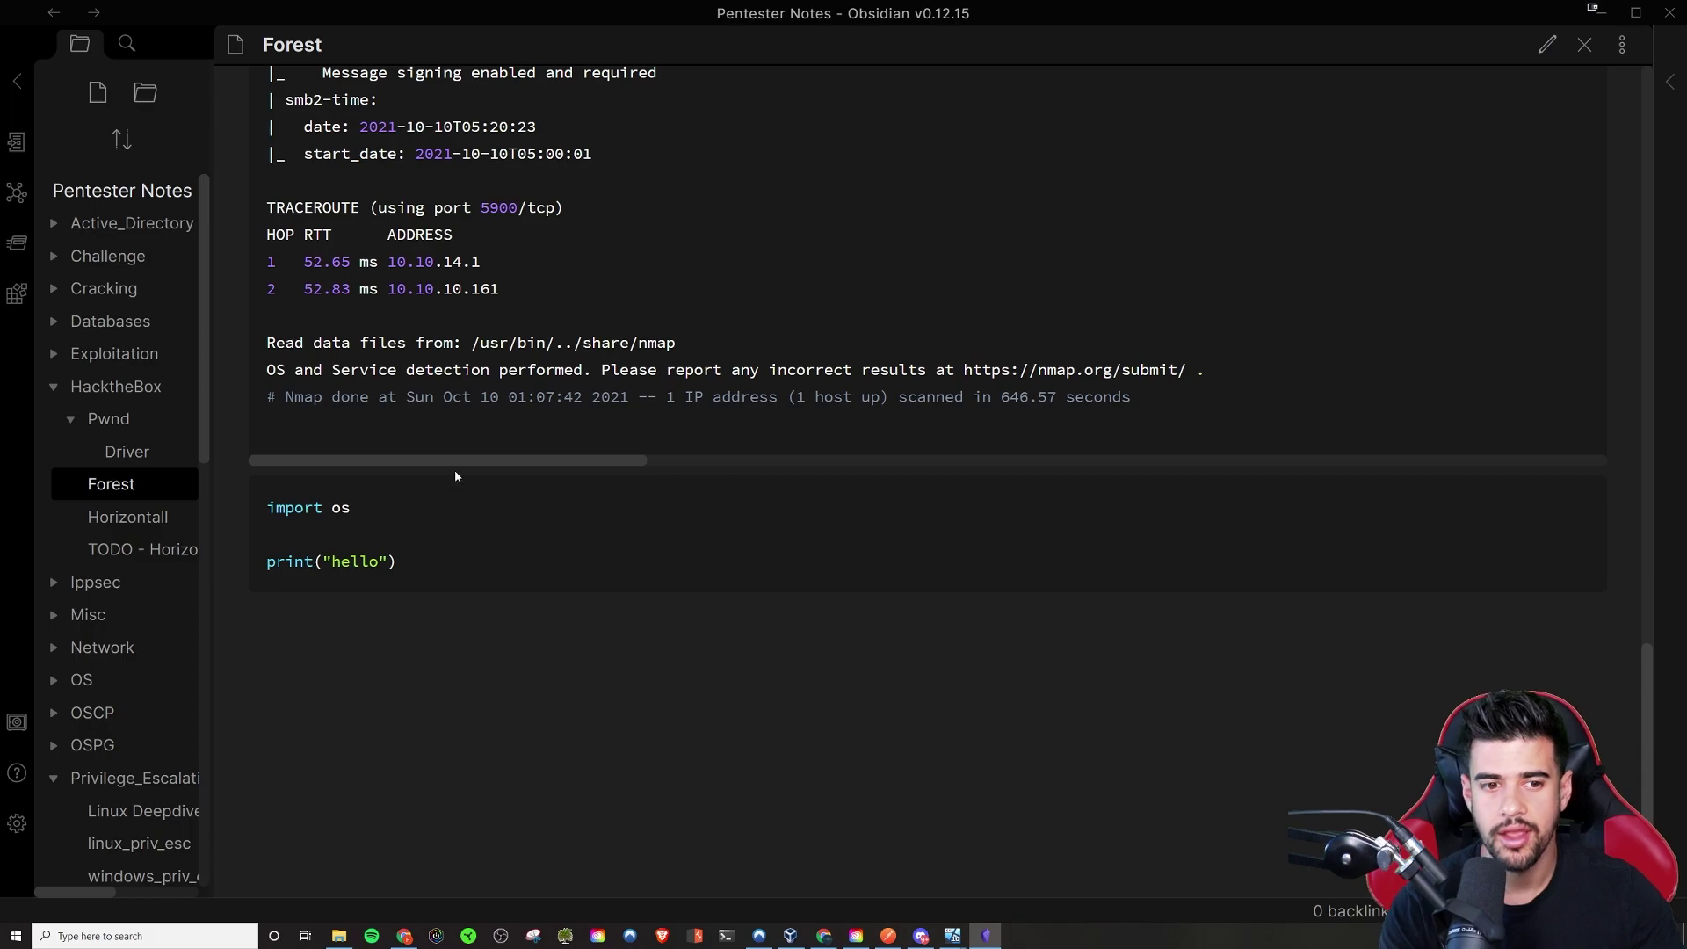
pyautogui.click(1548, 44)
pyautogui.moveTo(291, 533); pyautogui.dragTo(233, 434)
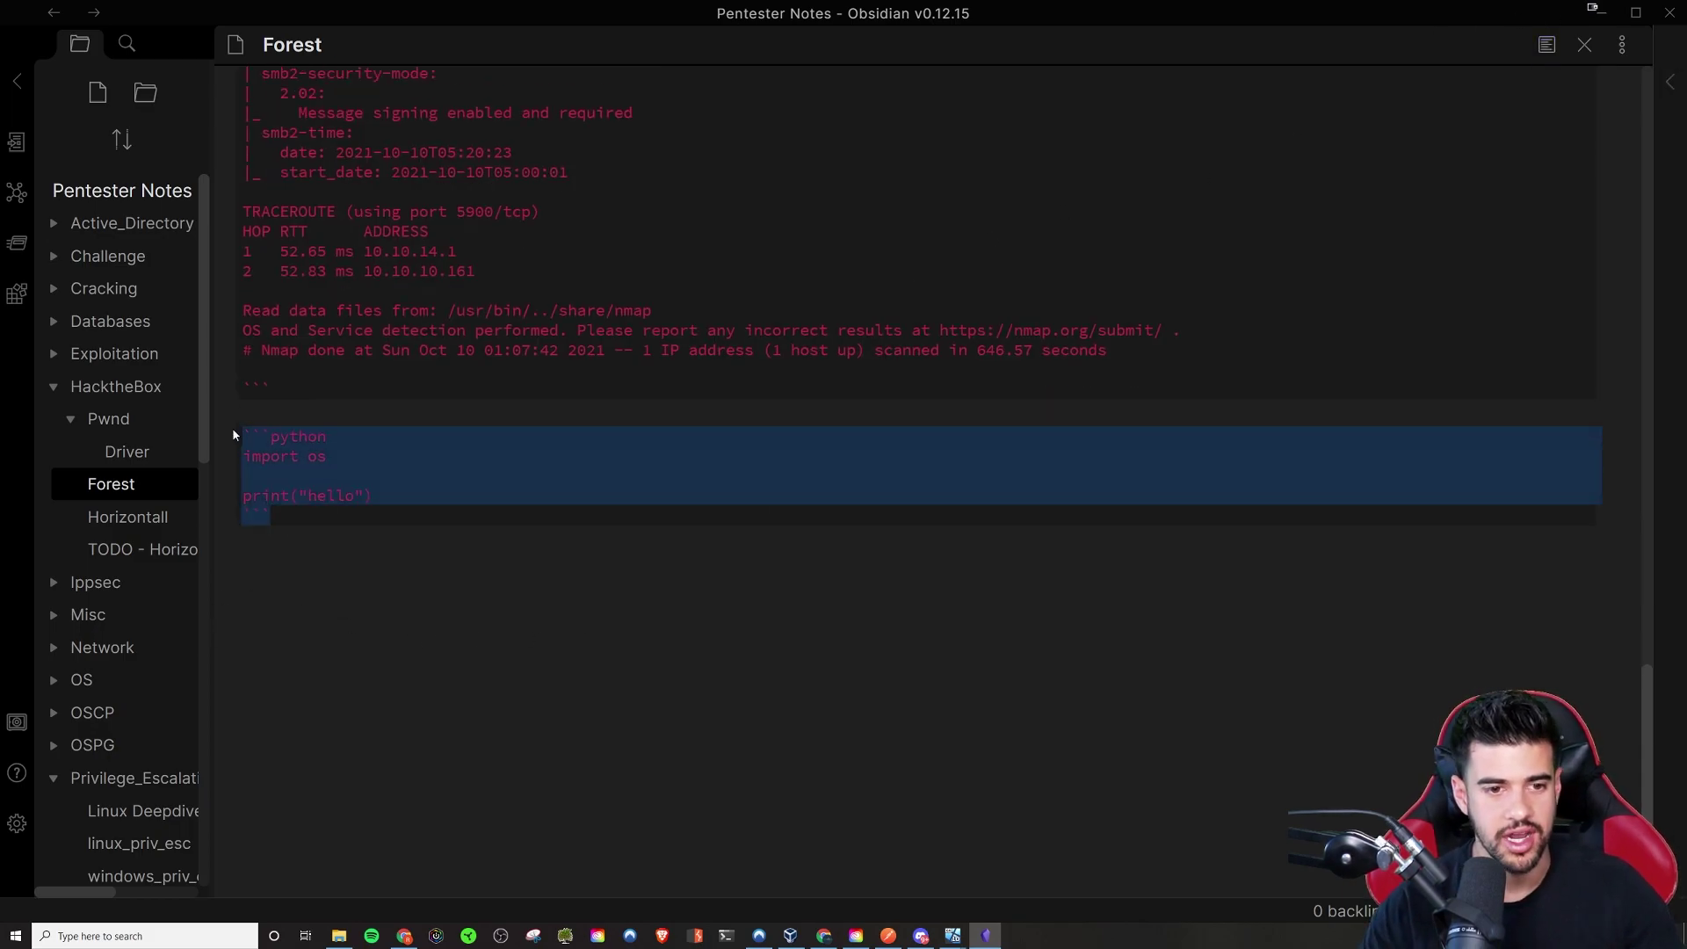
pyautogui.press('BackSpace')
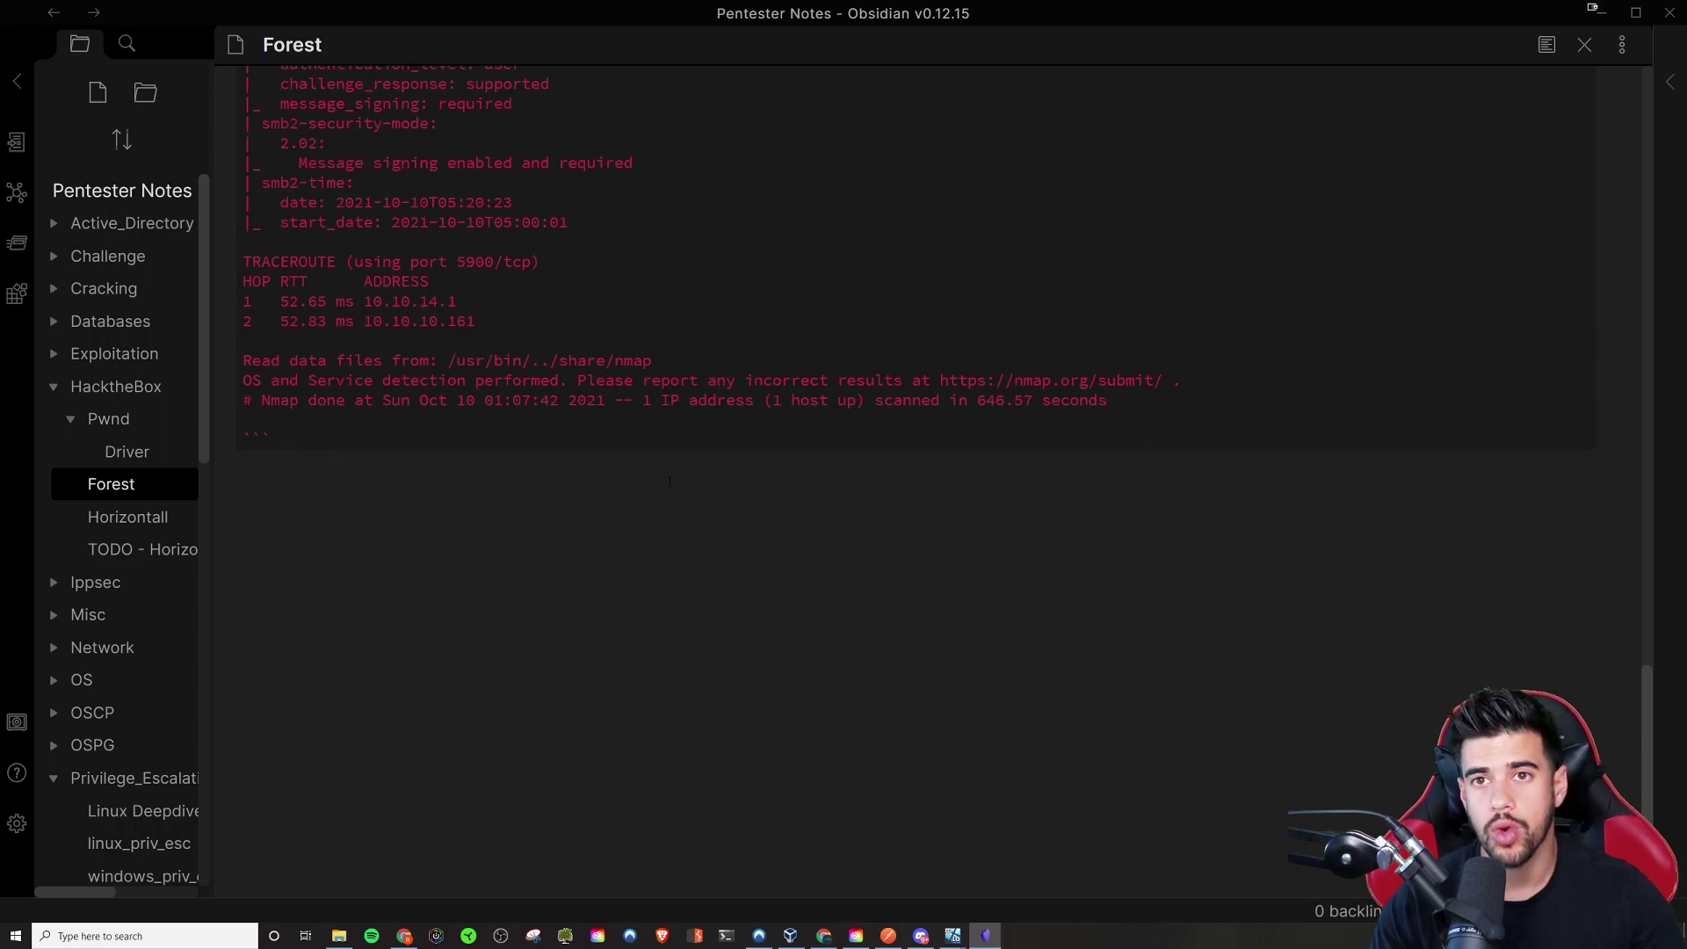
pyautogui.write('<')
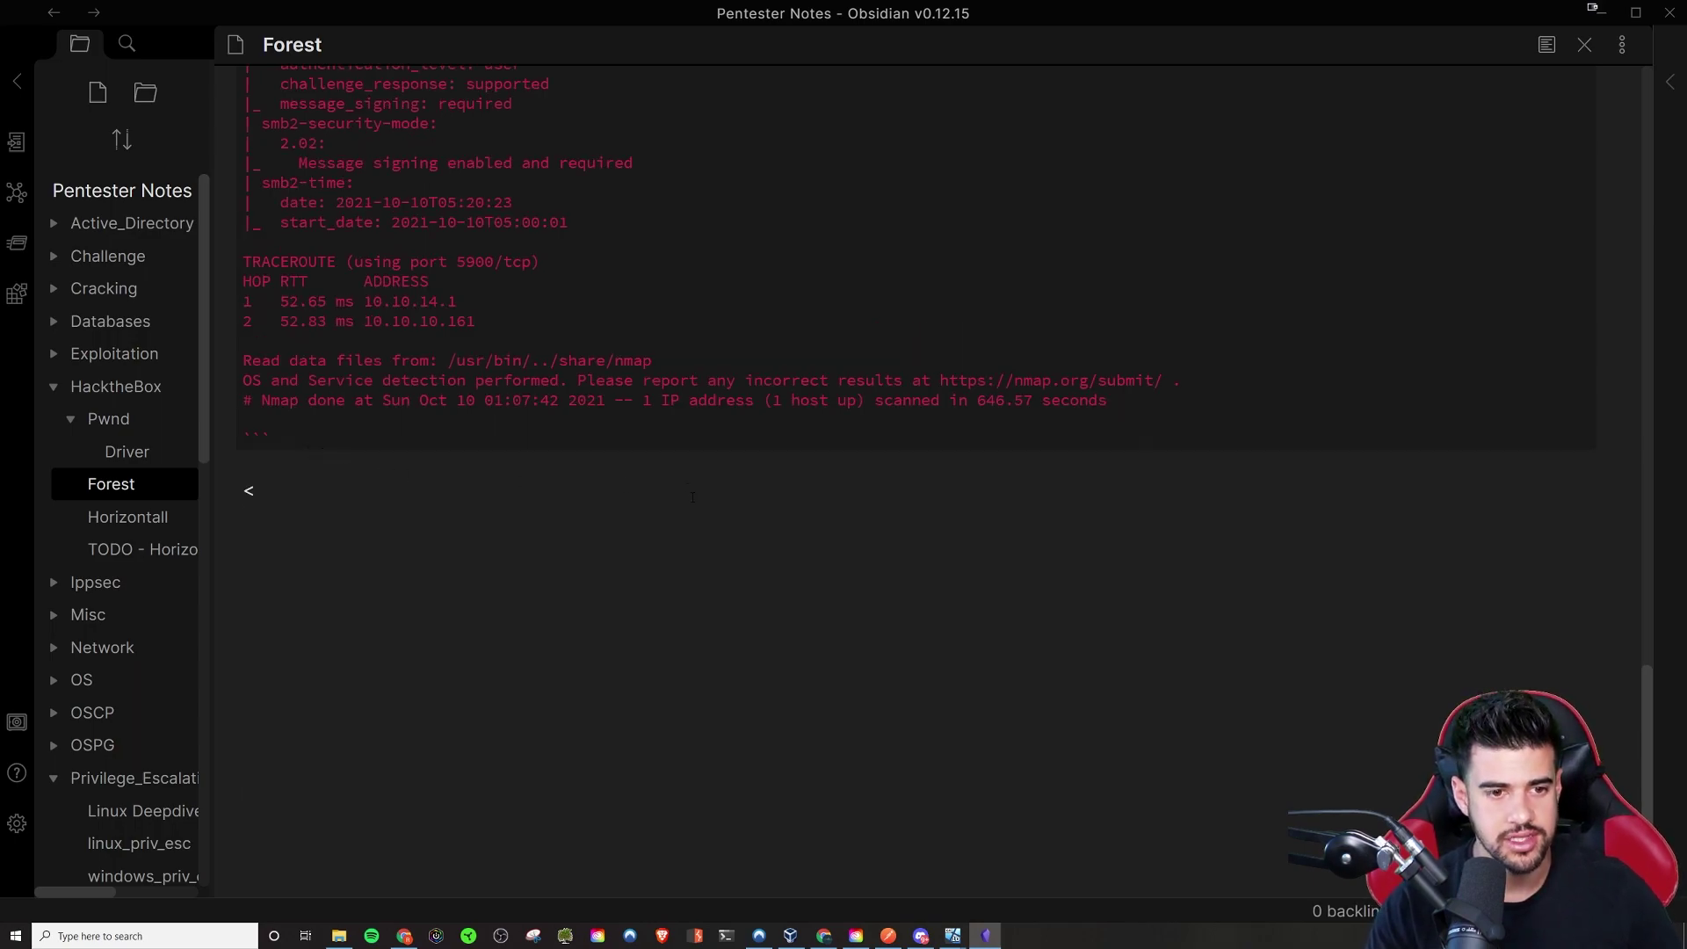
pyautogui.write('h1>')
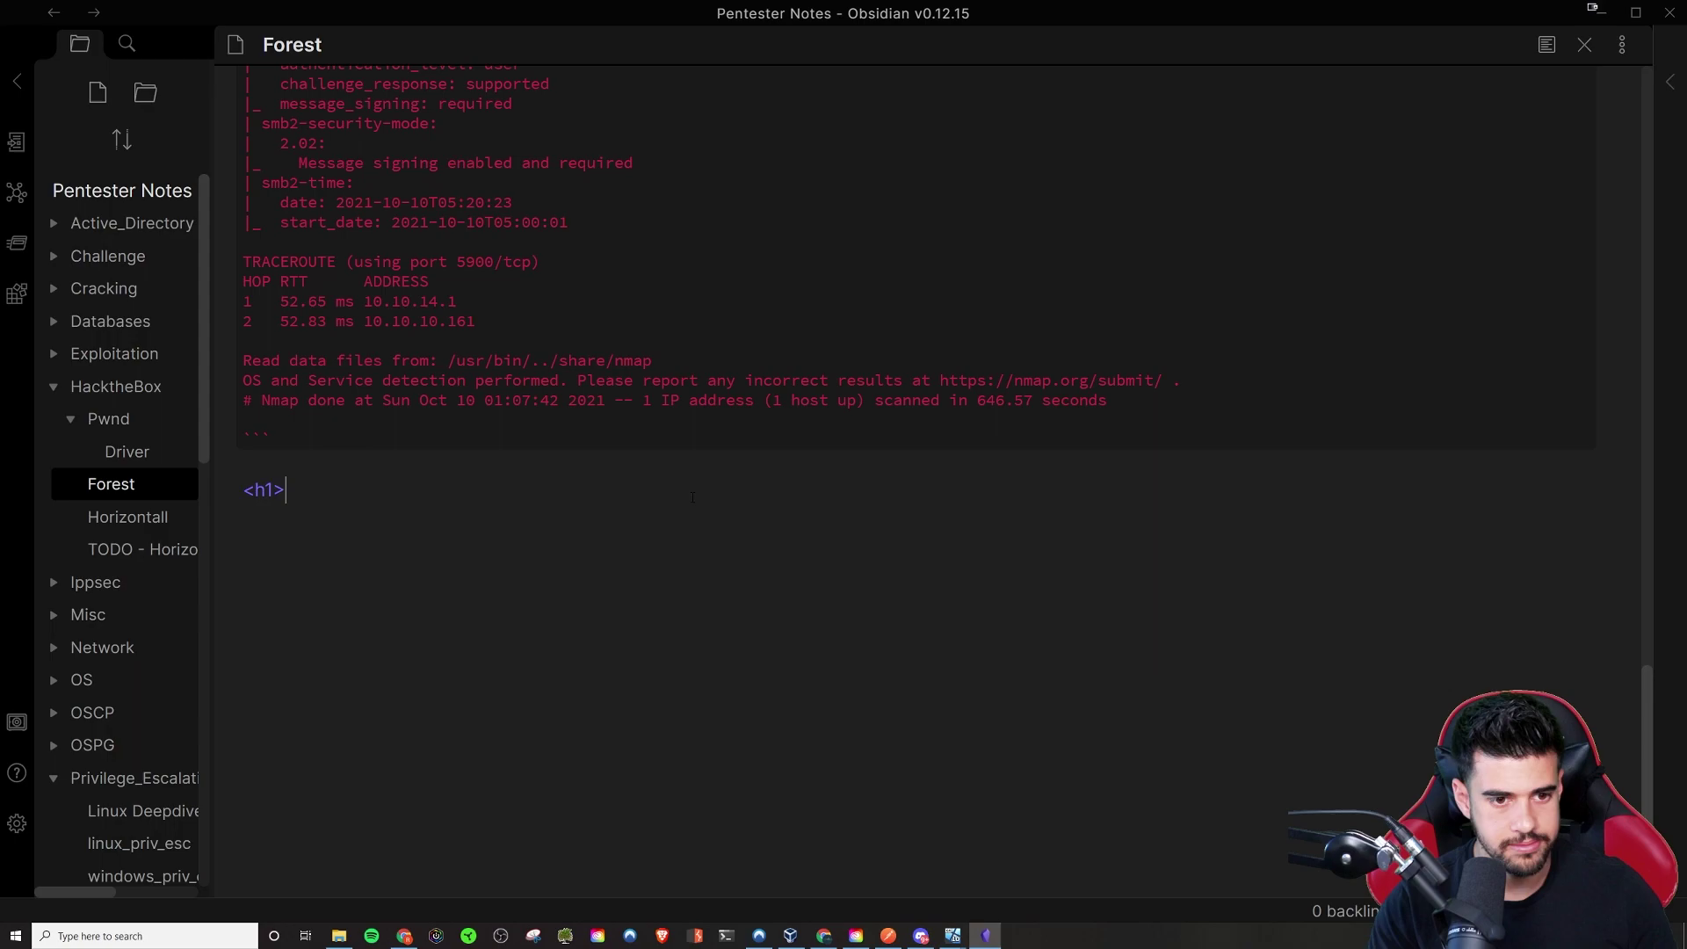
pyautogui.write('Hello')
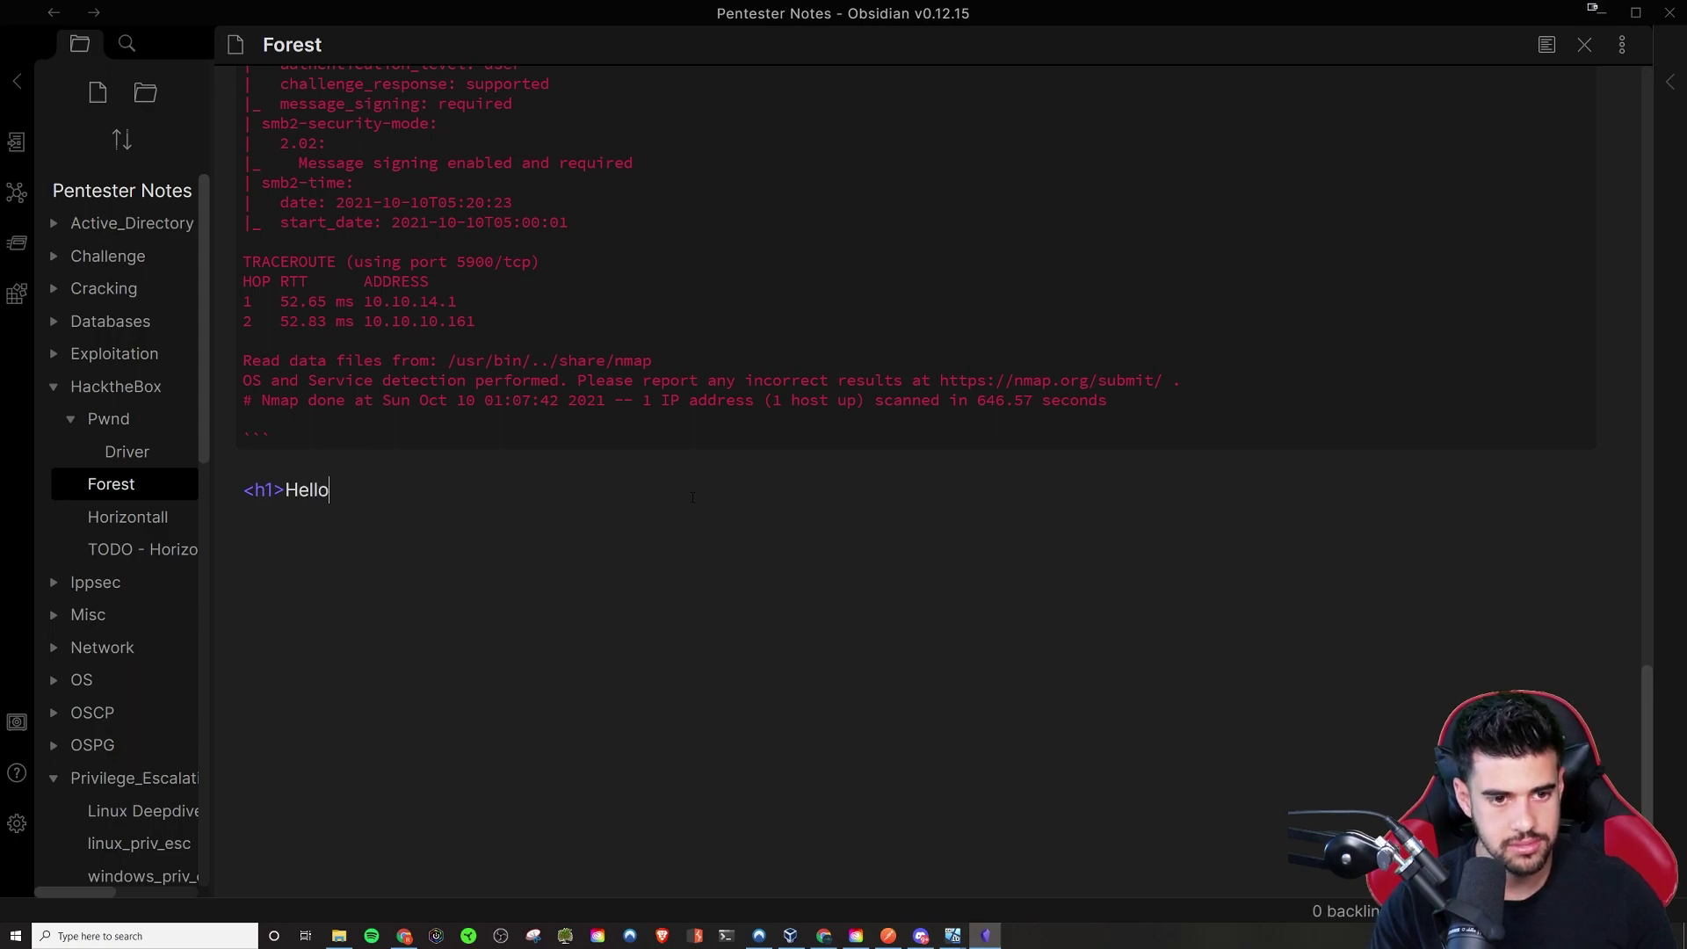
pyautogui.write('</h1>')
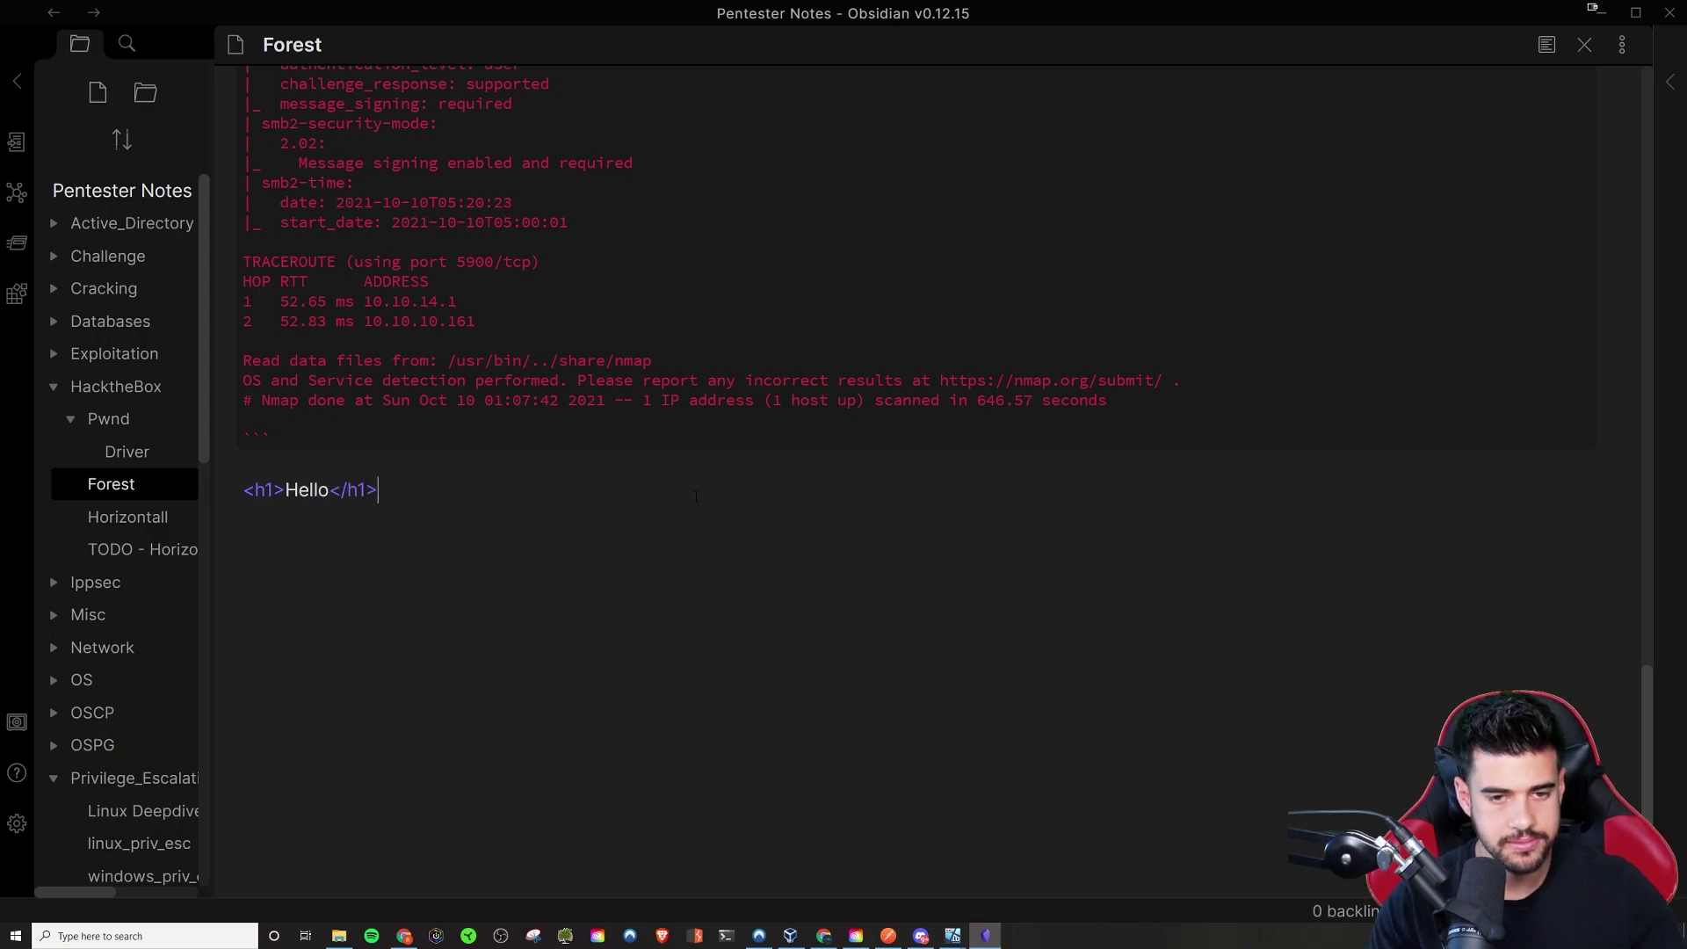
pyautogui.click(1546, 45)
pyautogui.click(1547, 45)
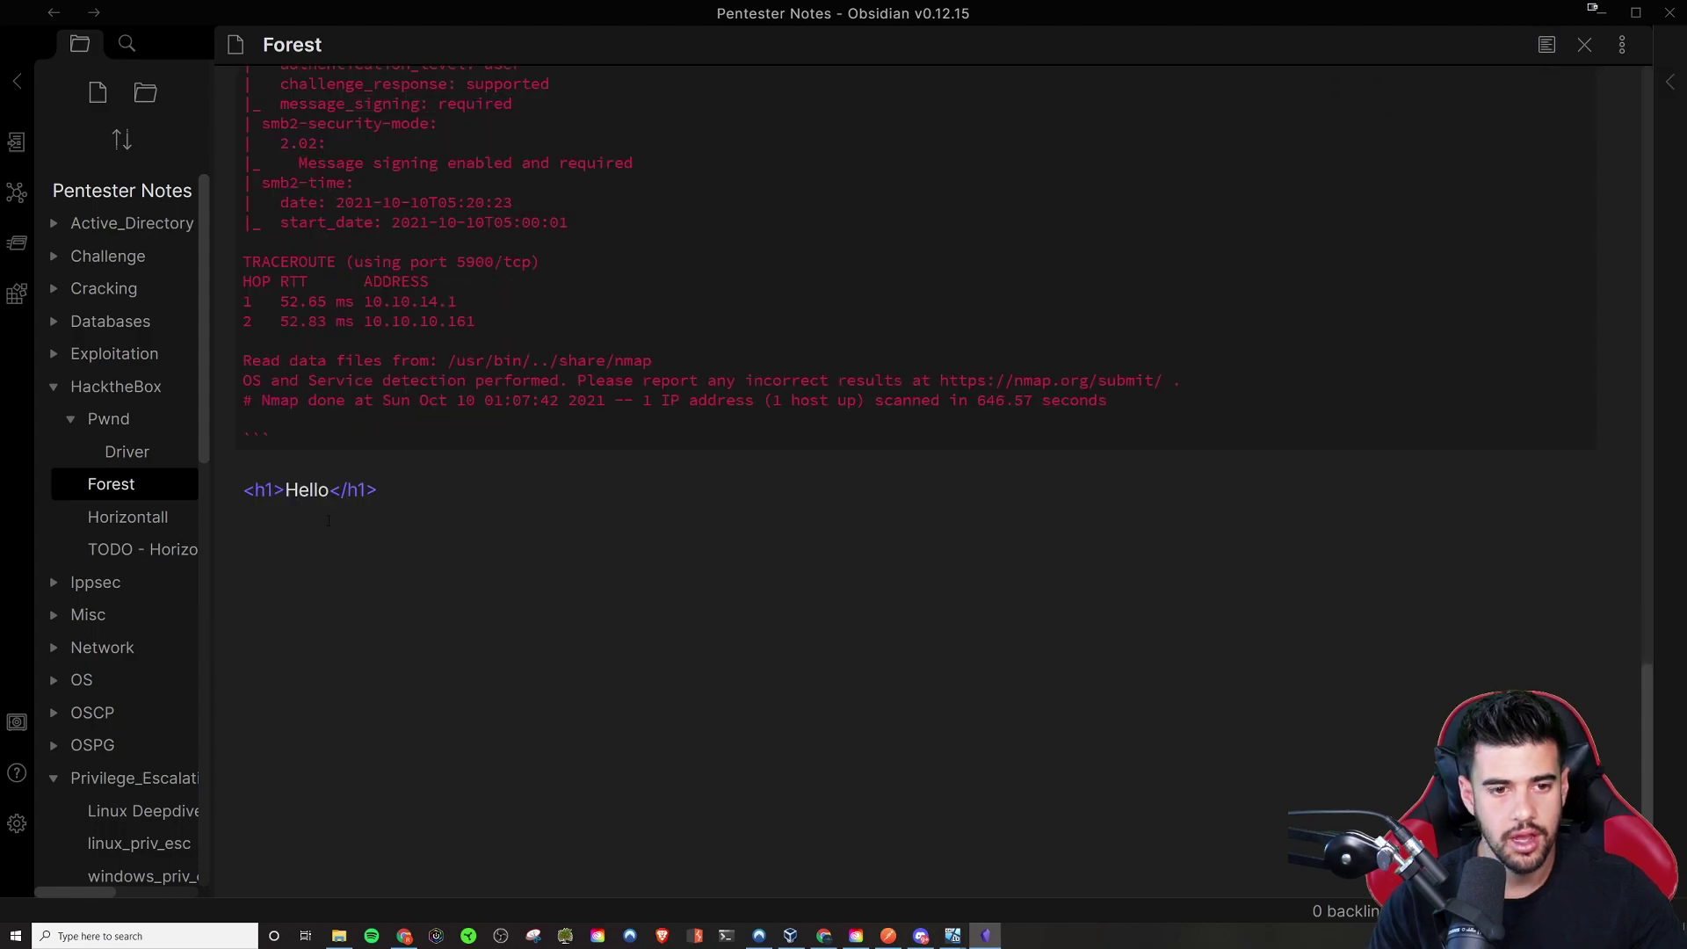
pyautogui.moveTo(378, 489); pyautogui.dragTo(261, 486)
pyautogui.press('BackSpace')
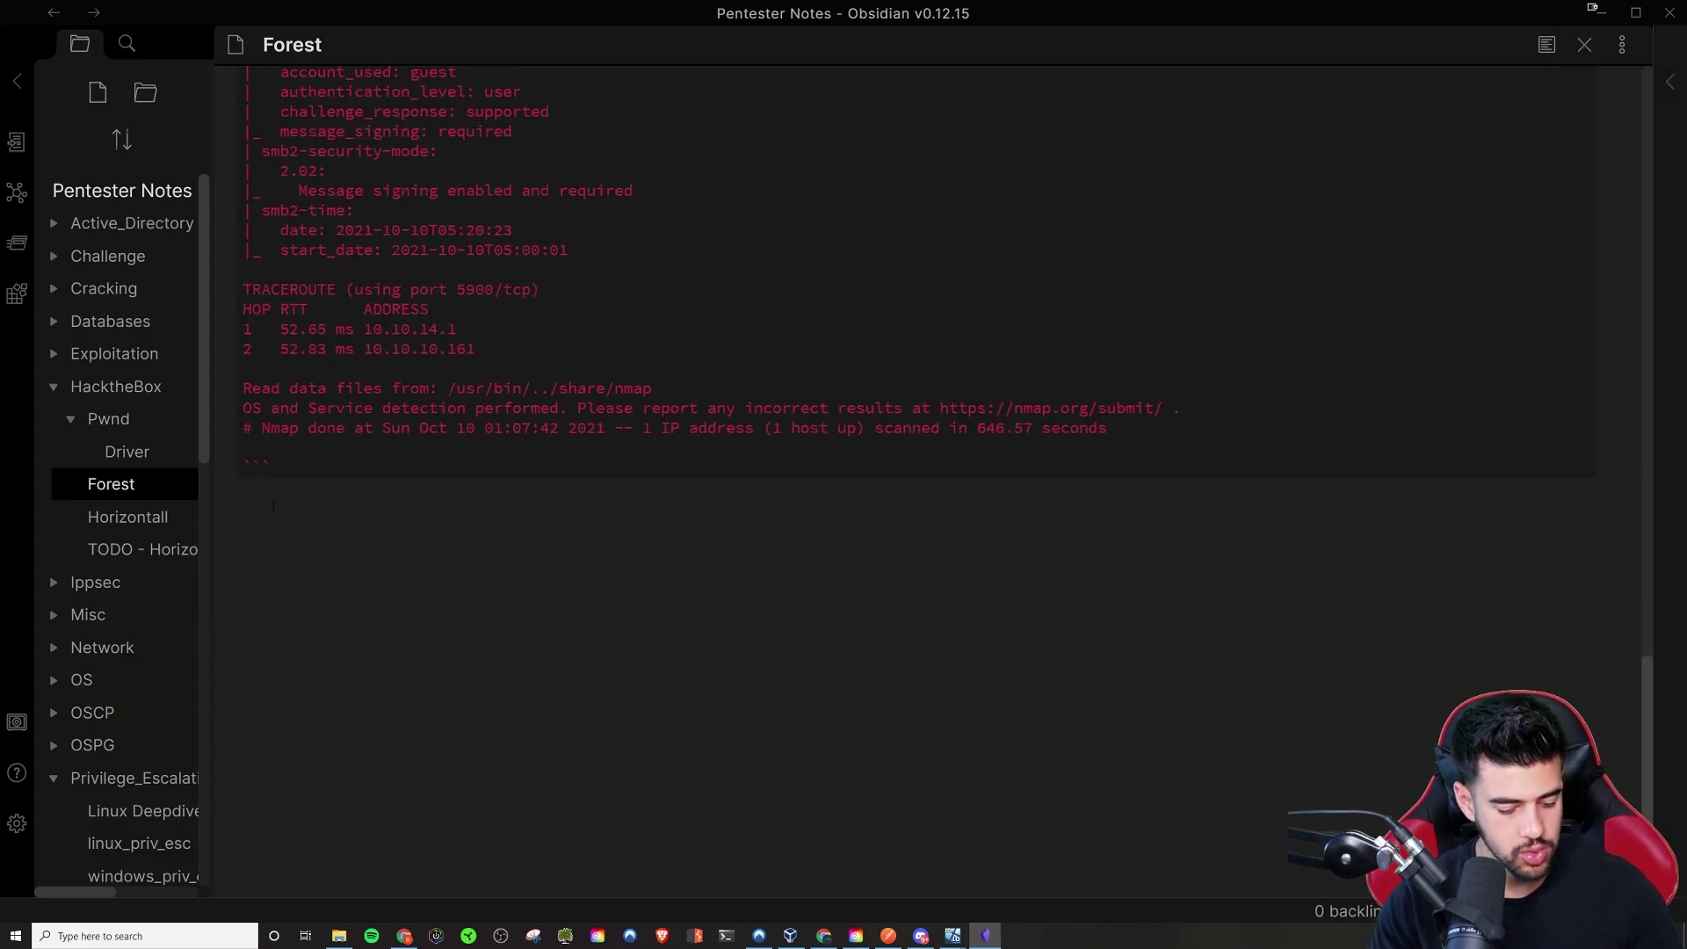
pyautogui.write('# Hello')
pyautogui.press('Return')
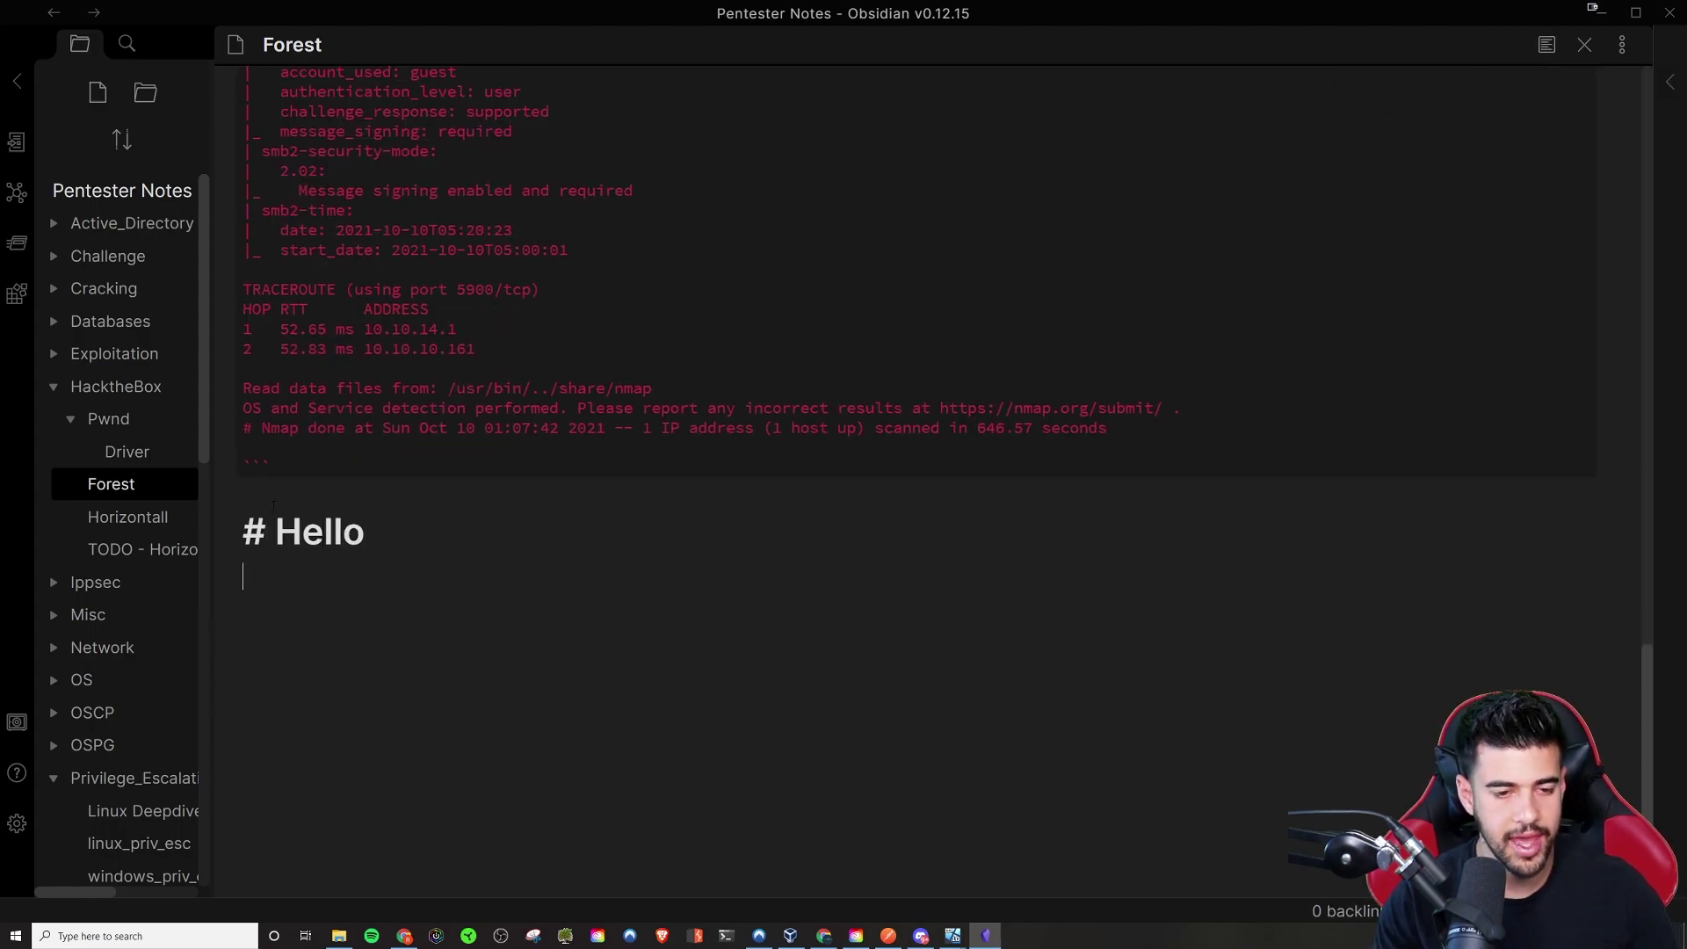
pyautogui.write('## Hello')
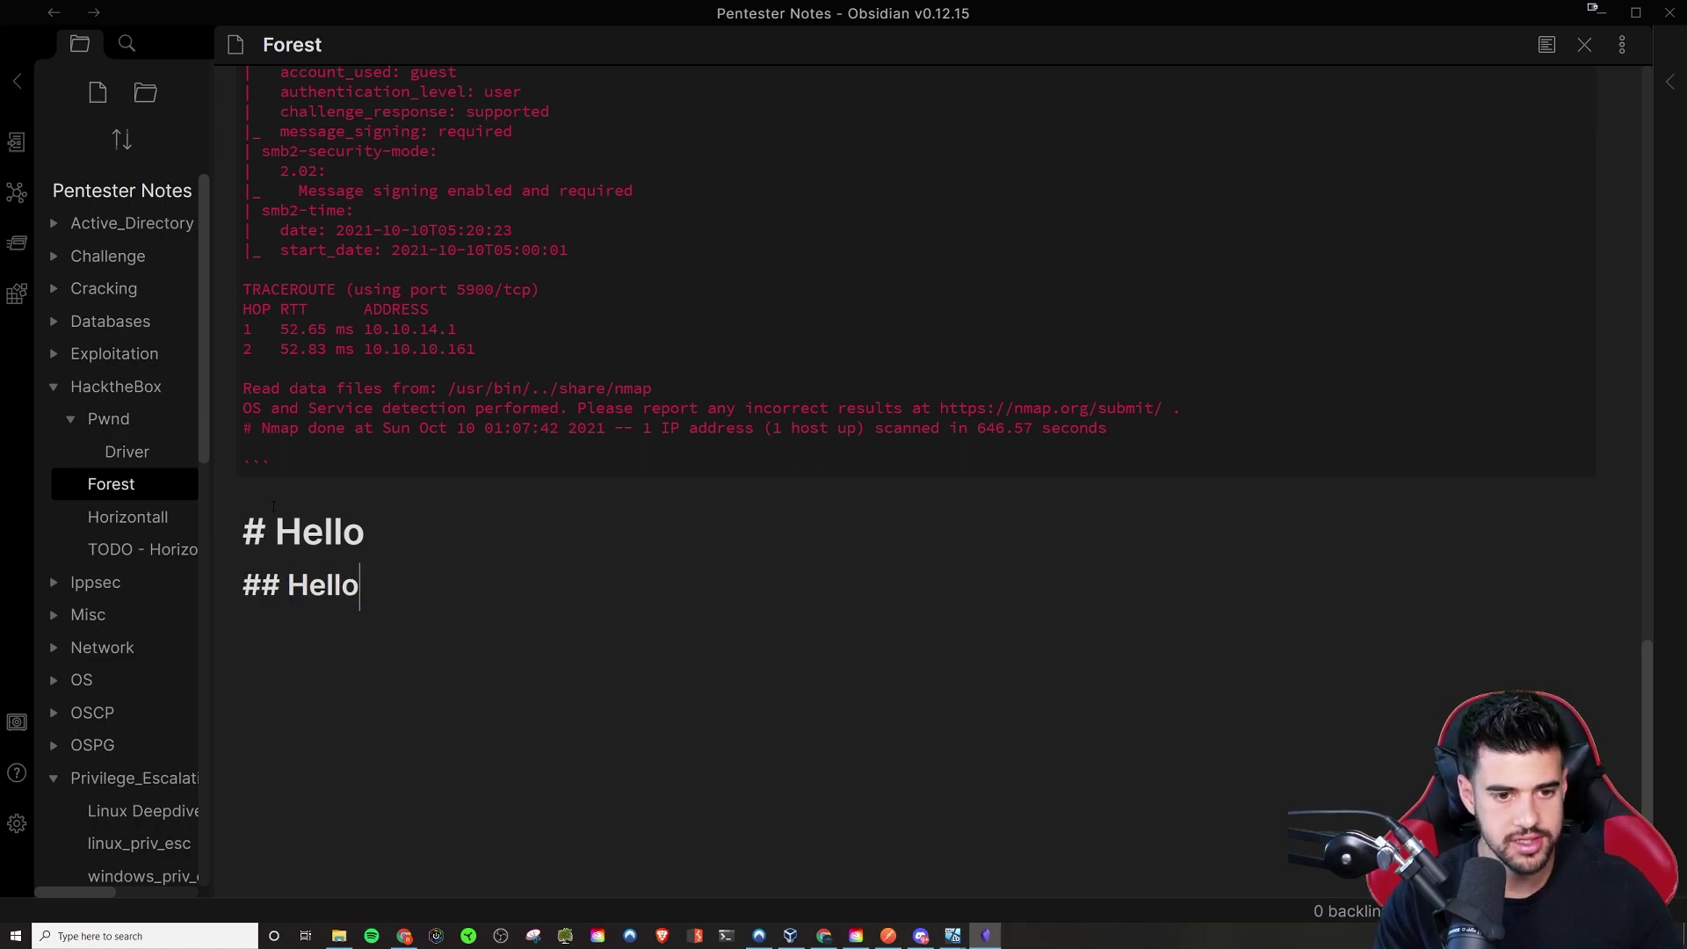
pyautogui.click(1547, 44)
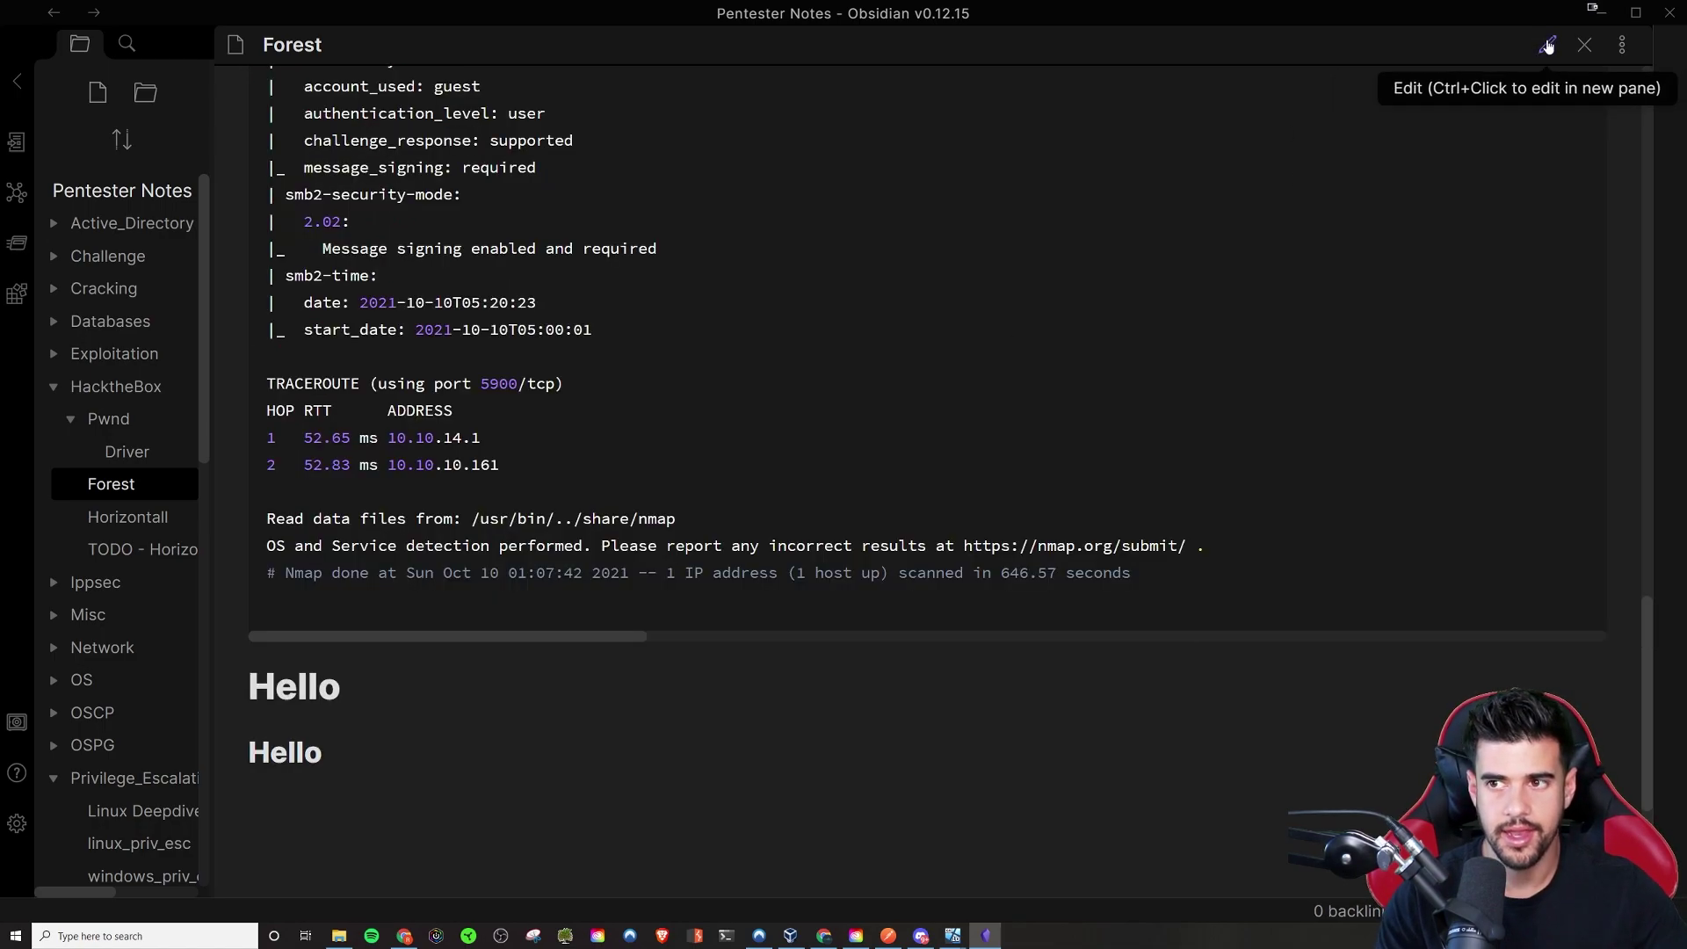
pyautogui.click(1547, 44)
pyautogui.moveTo(244, 524); pyautogui.dragTo(305, 606)
pyautogui.press('BackSpace')
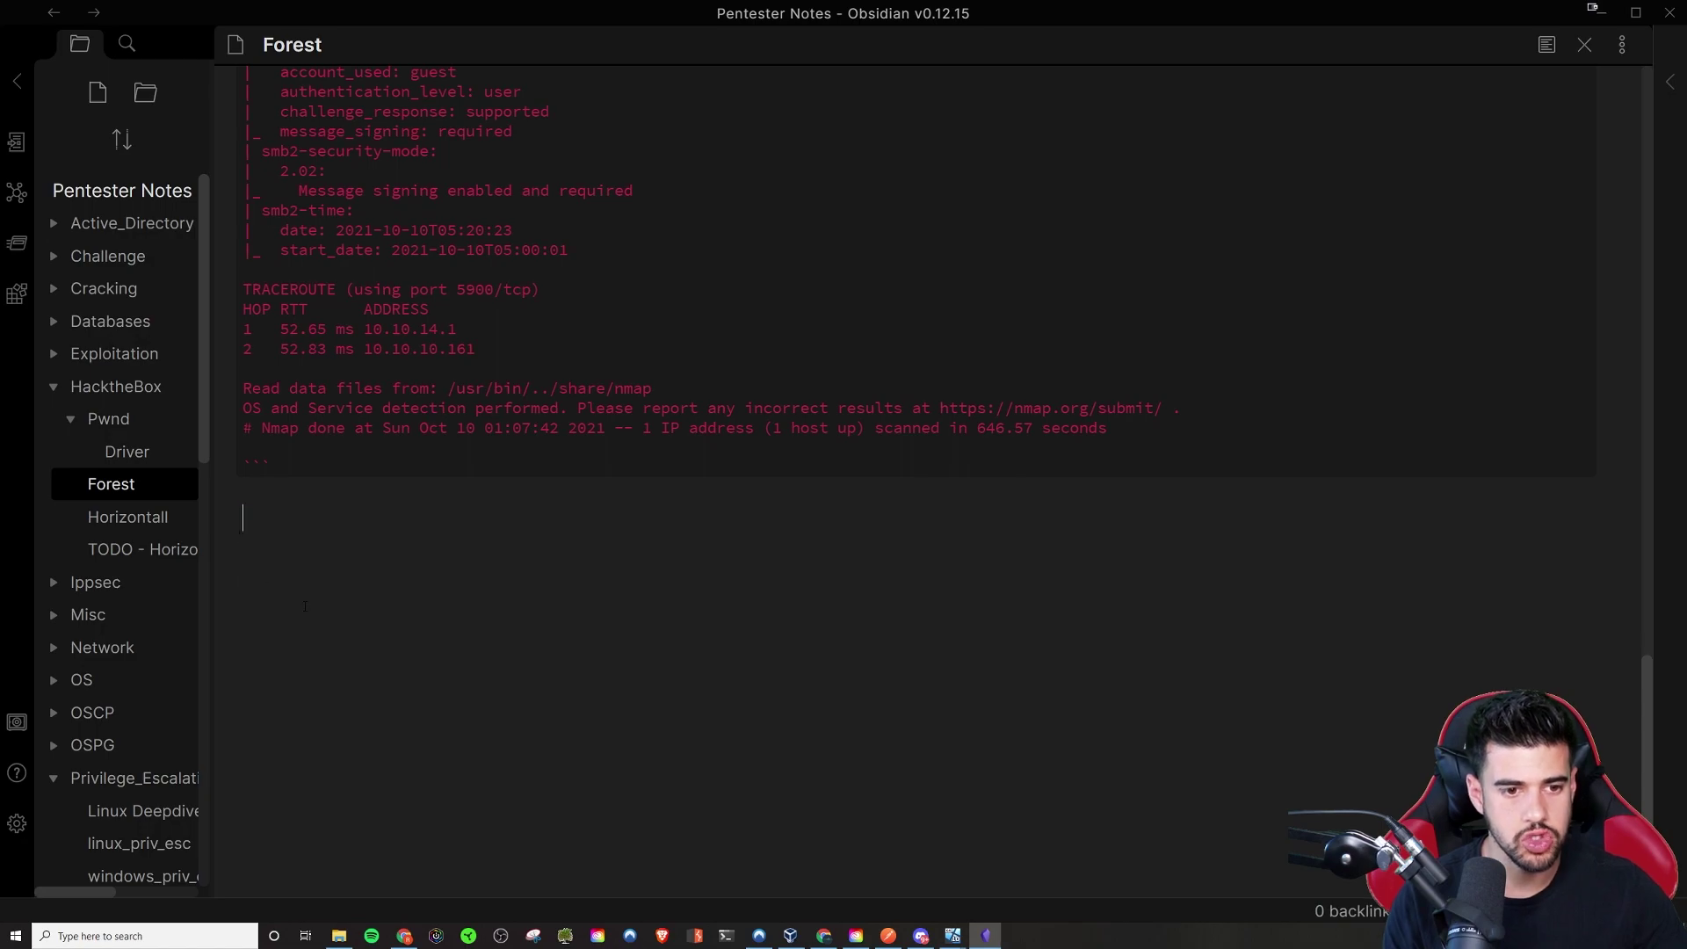
pyautogui.scroll(4, 305, 606)
pyautogui.scroll(-3, 305, 606)
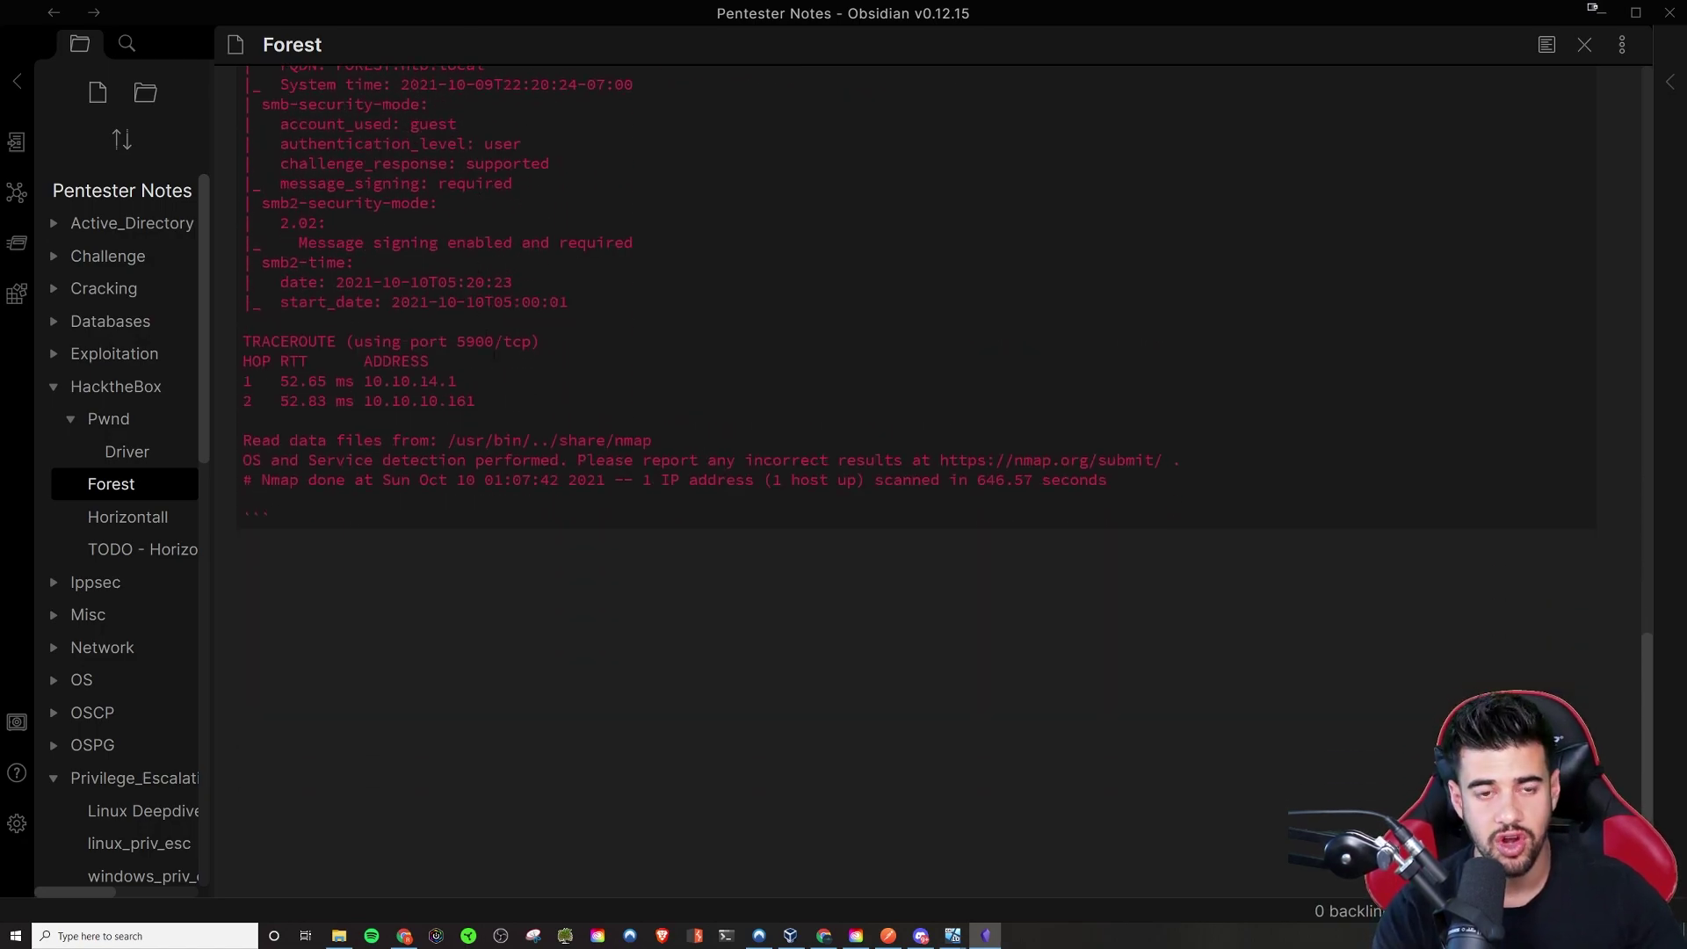
# - In the Kali VM, clear the selection and review the nmap port list, then launch Firefox
pyautogui.click(956, 936)
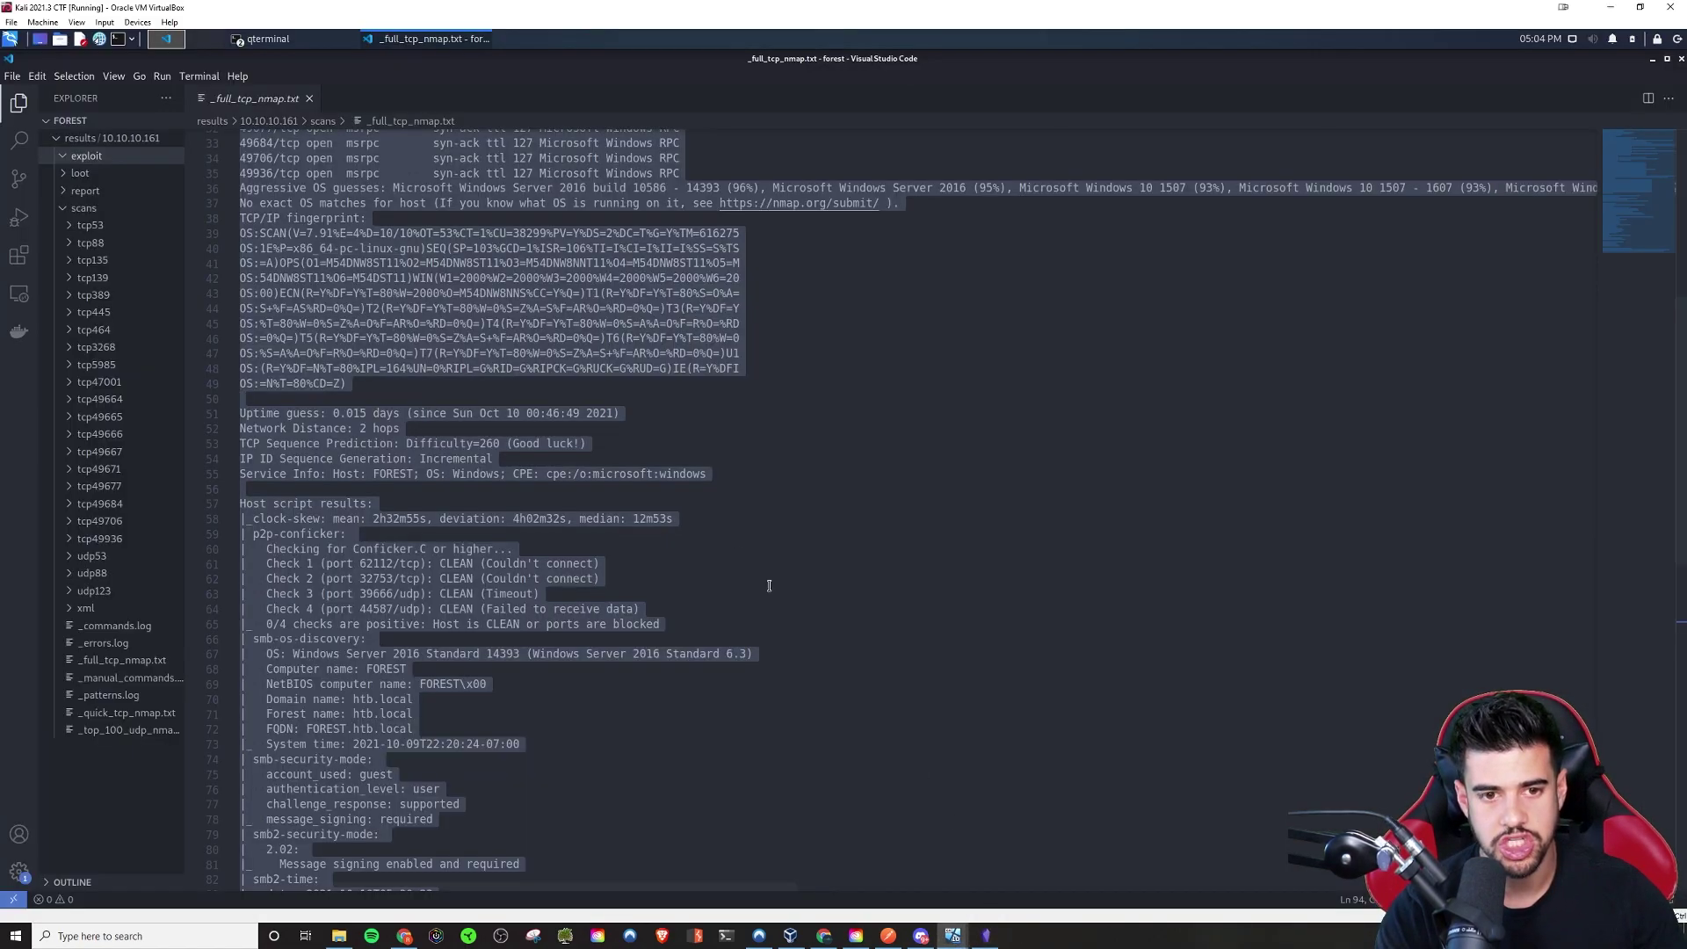
pyautogui.click(834, 553)
pyautogui.scroll(-9, 458, 415)
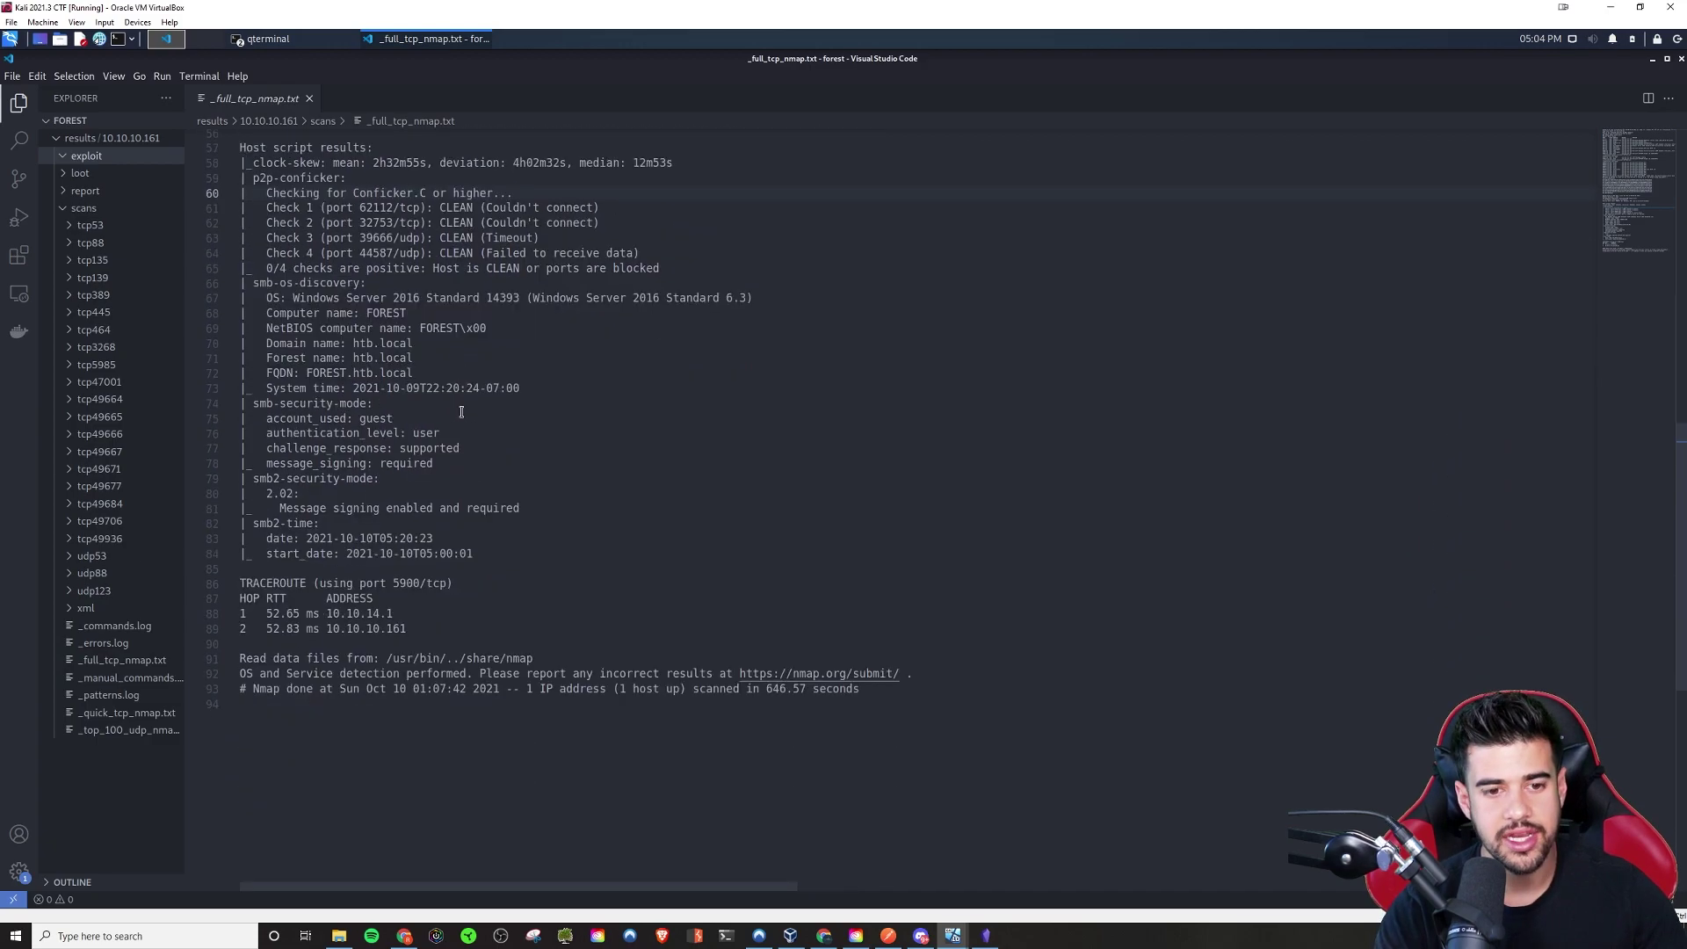
pyautogui.scroll(13, 460, 413)
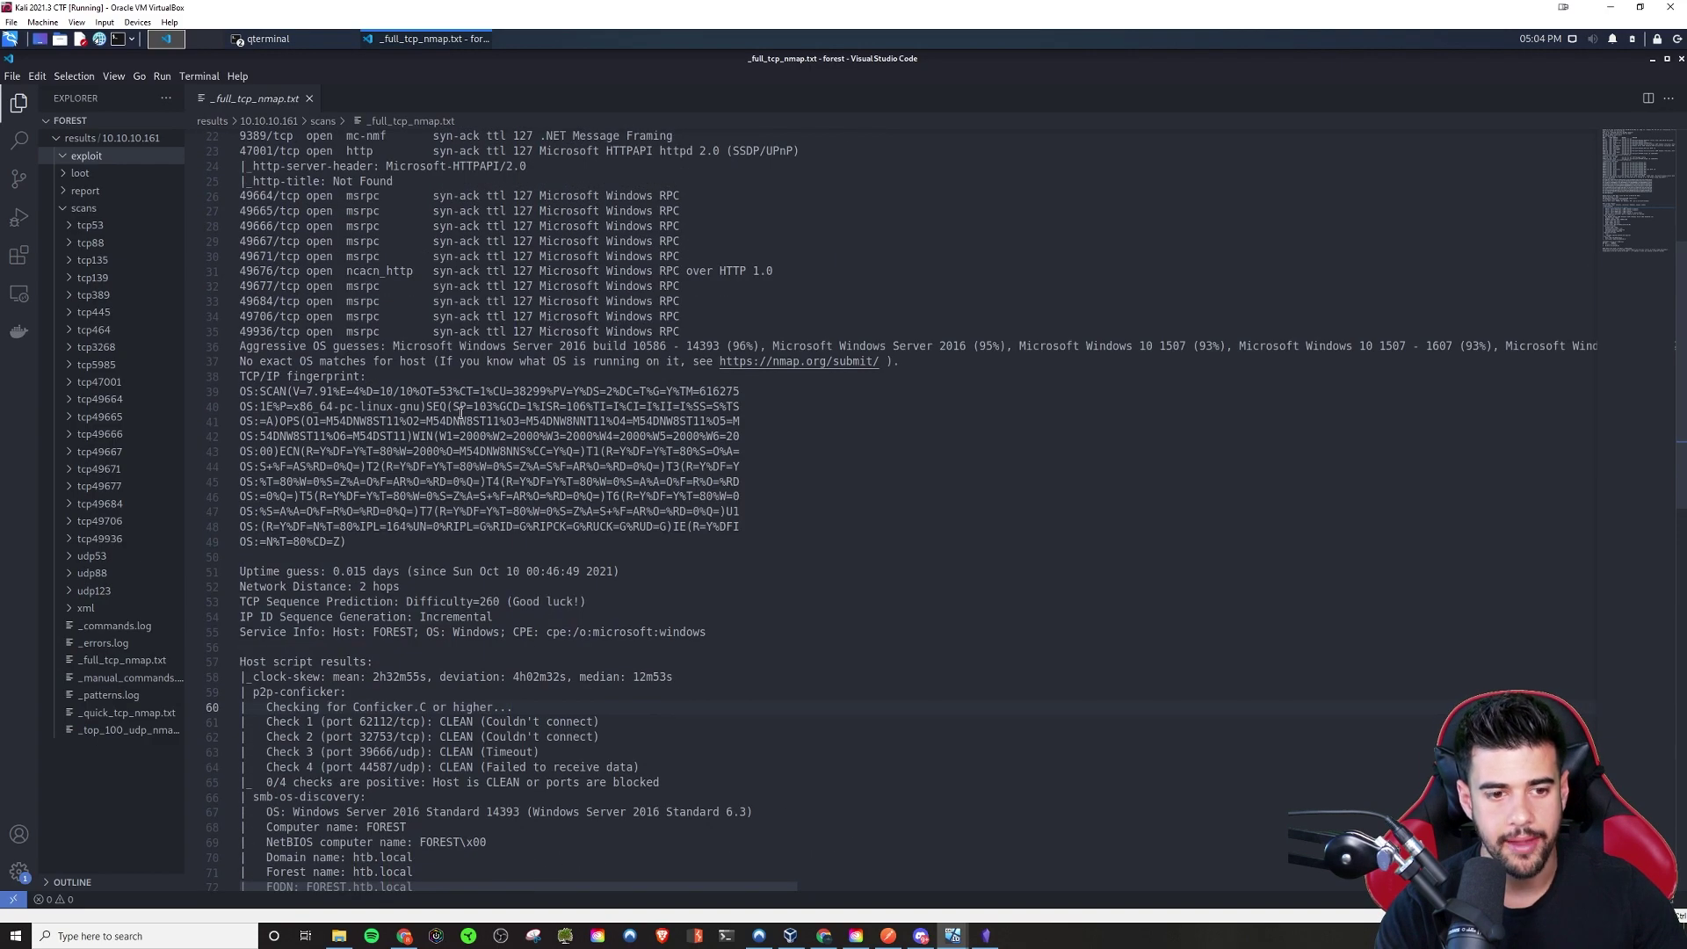
pyautogui.scroll(7, 460, 413)
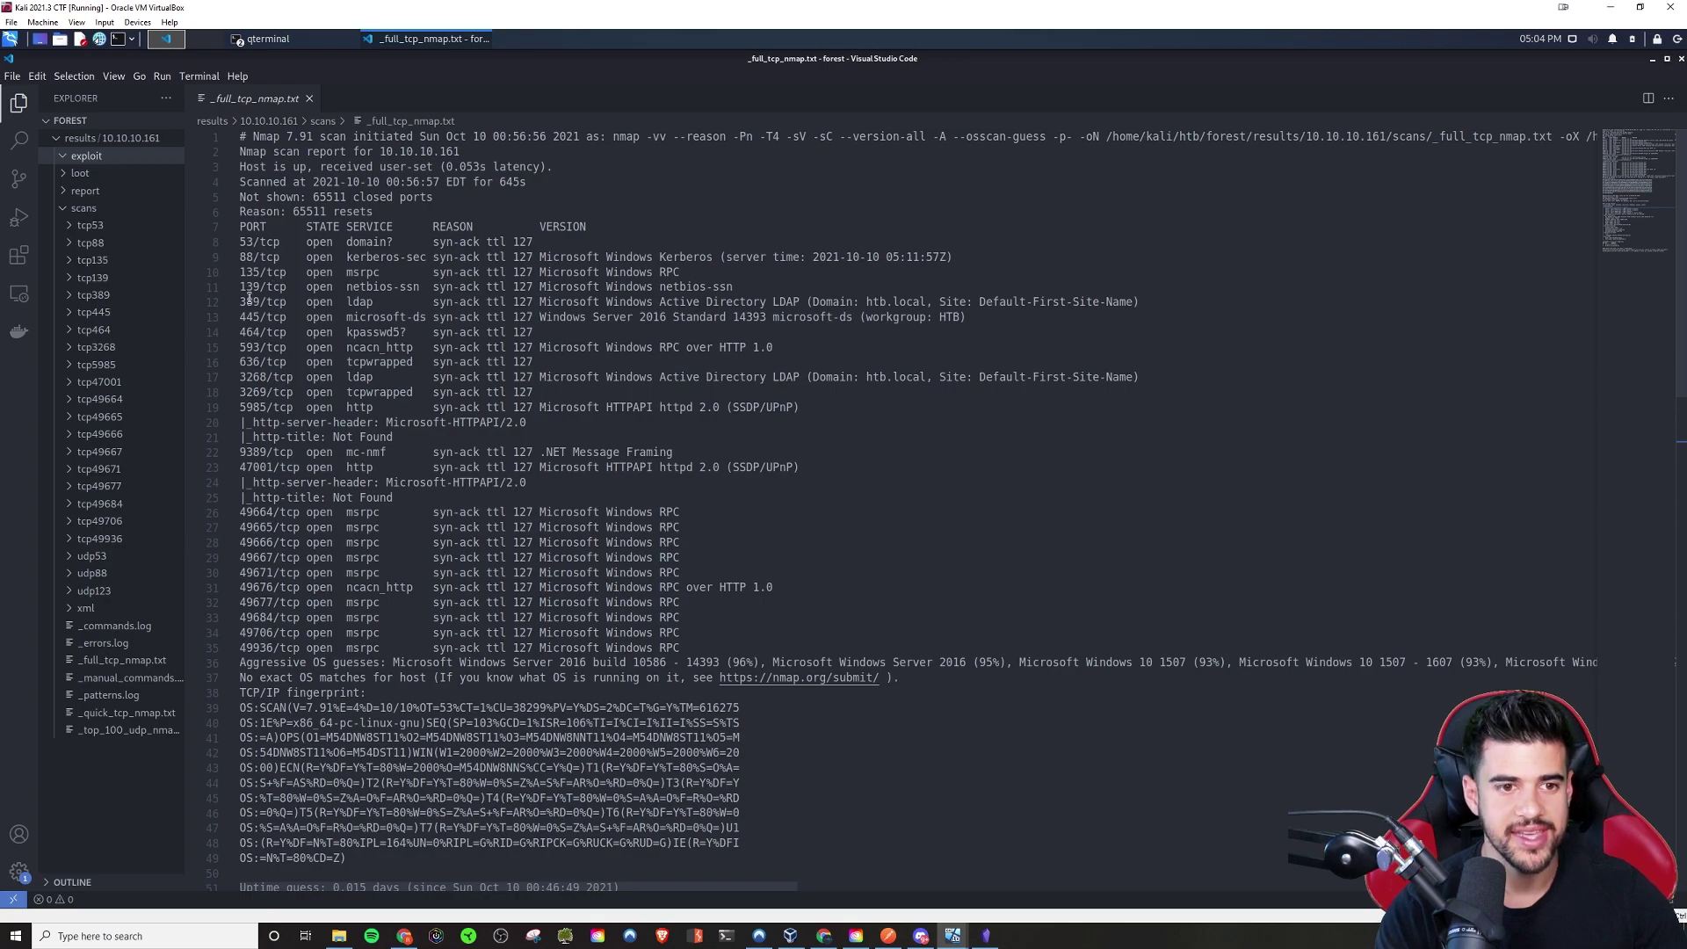
pyautogui.moveTo(241, 271); pyautogui.dragTo(272, 318)
pyautogui.click(349, 347)
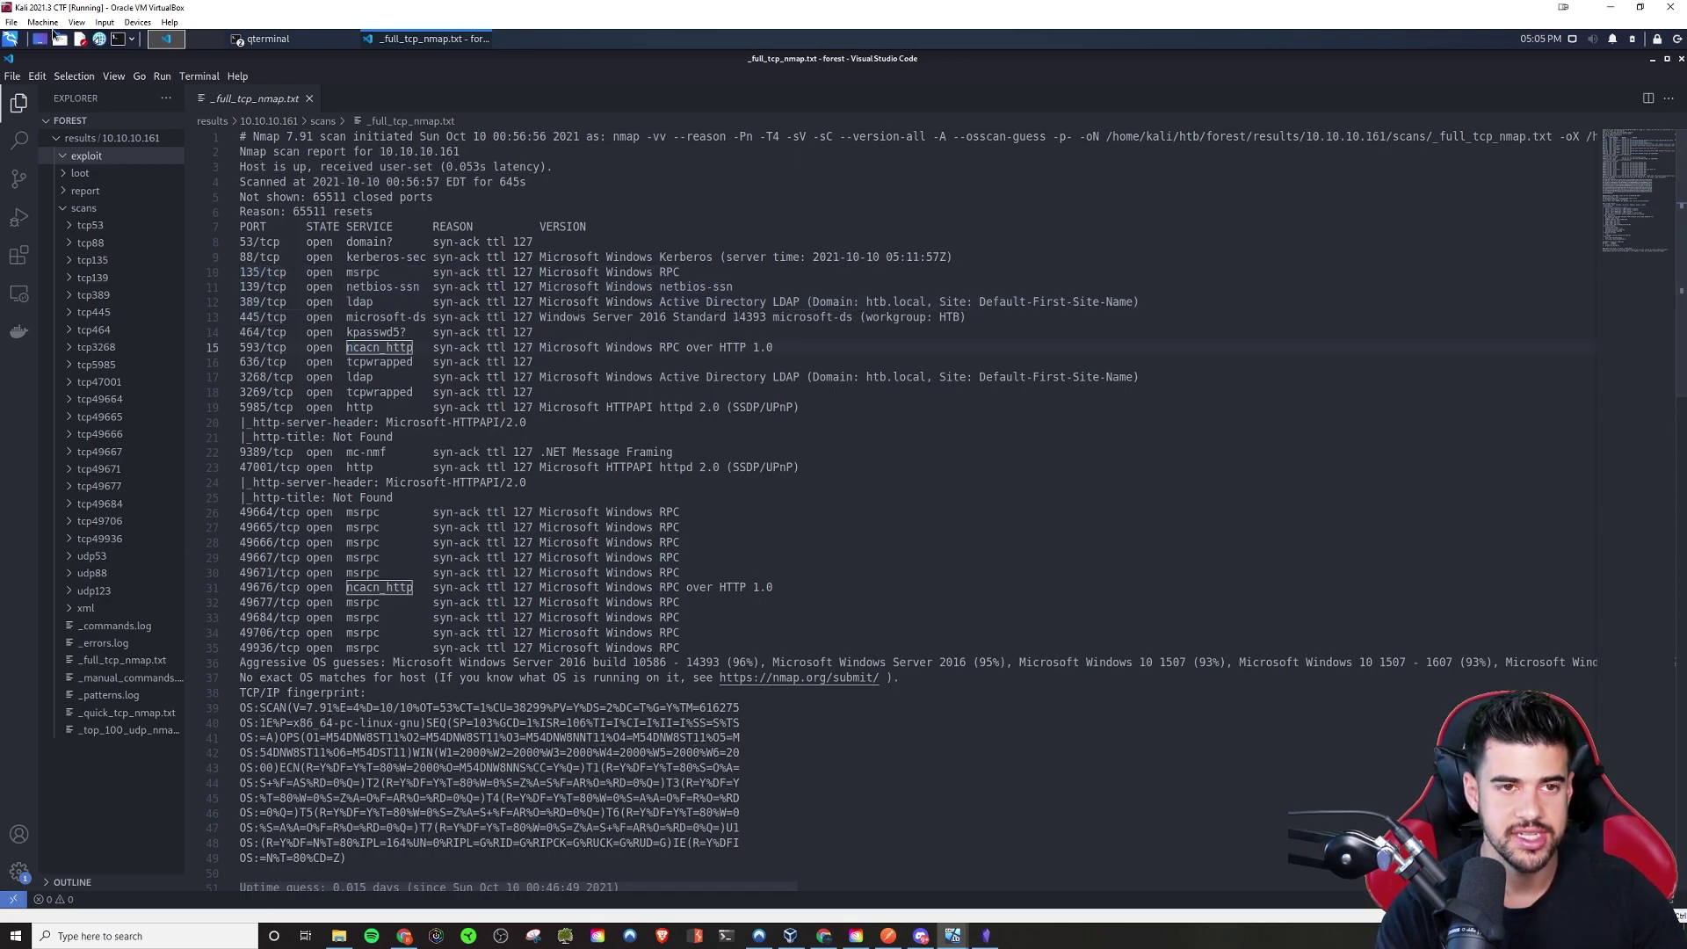
pyautogui.click(100, 39)
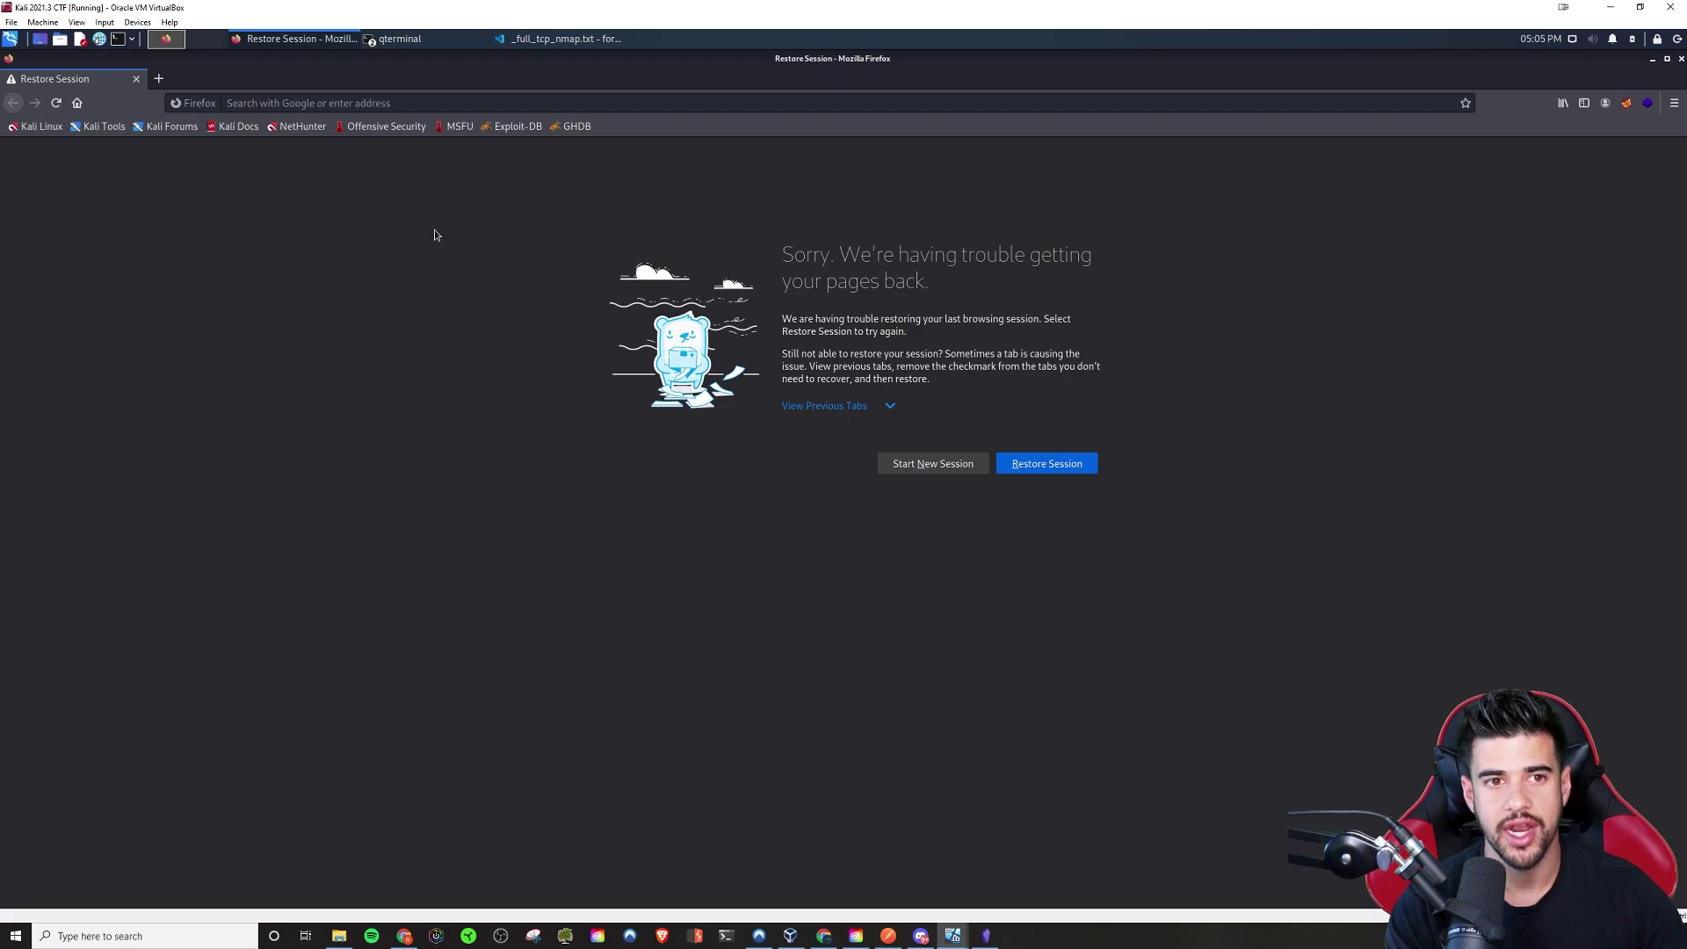
# - Go to google.com by typing 'go' in the address bar and accepting the suggestion
pyautogui.click(322, 103)
pyautogui.write('go')
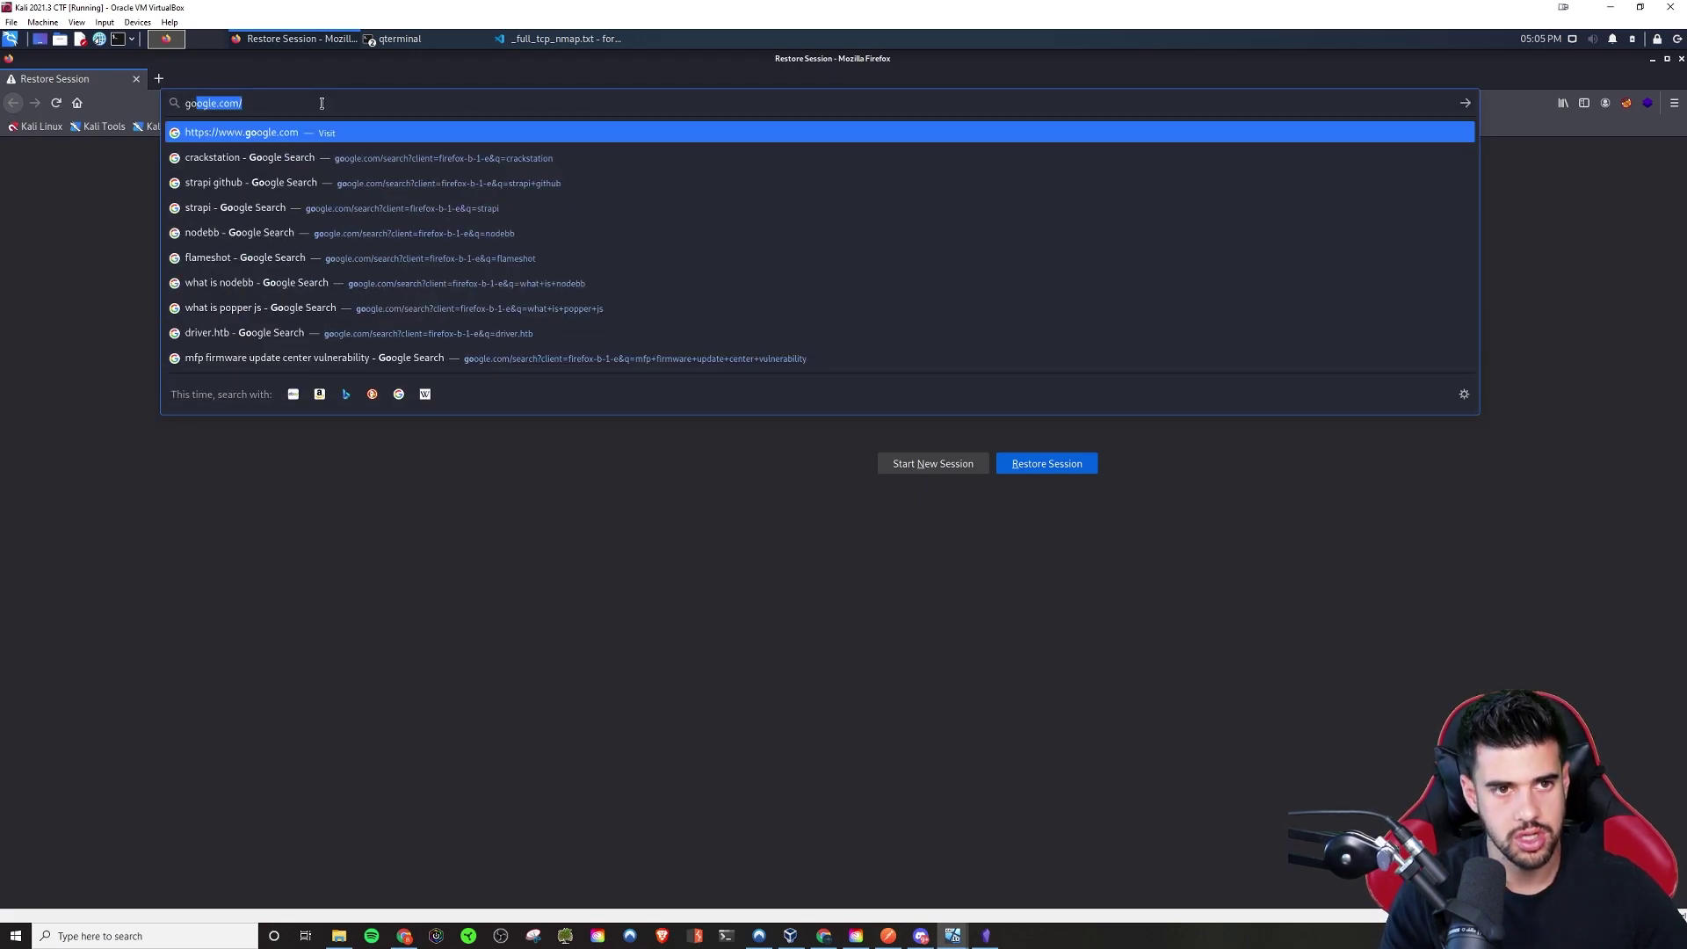
pyautogui.press('Return')
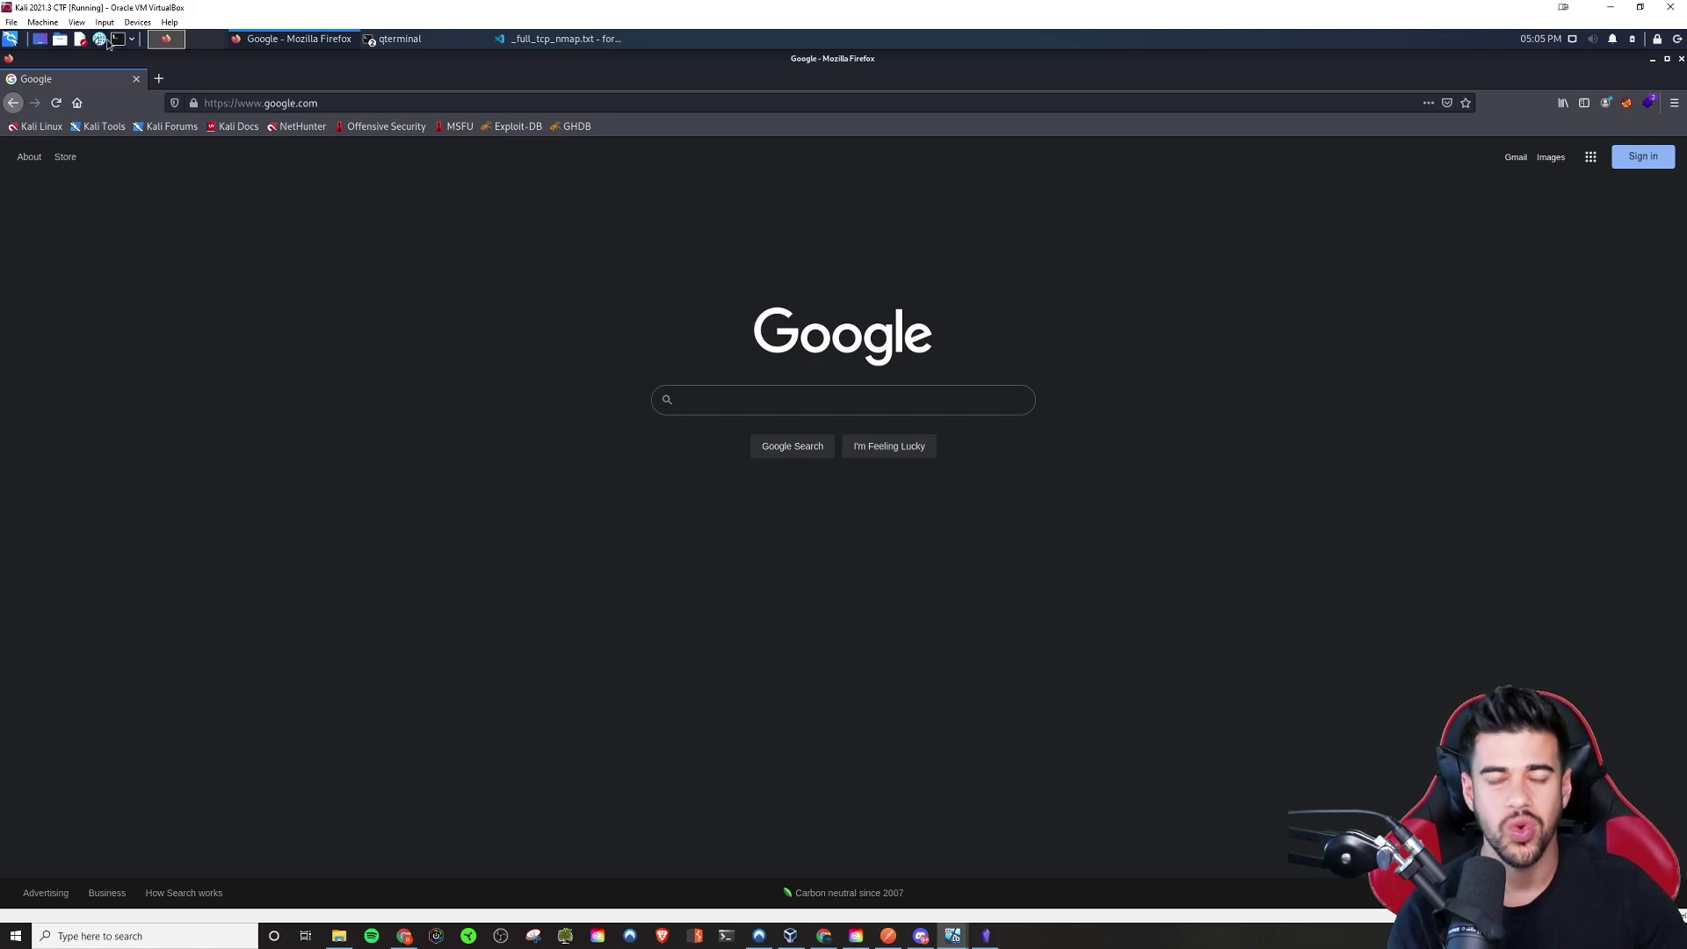
# - In the forest scans terminal, run apt-get install flameshot
pyautogui.click(431, 44)
pyautogui.click(440, 62)
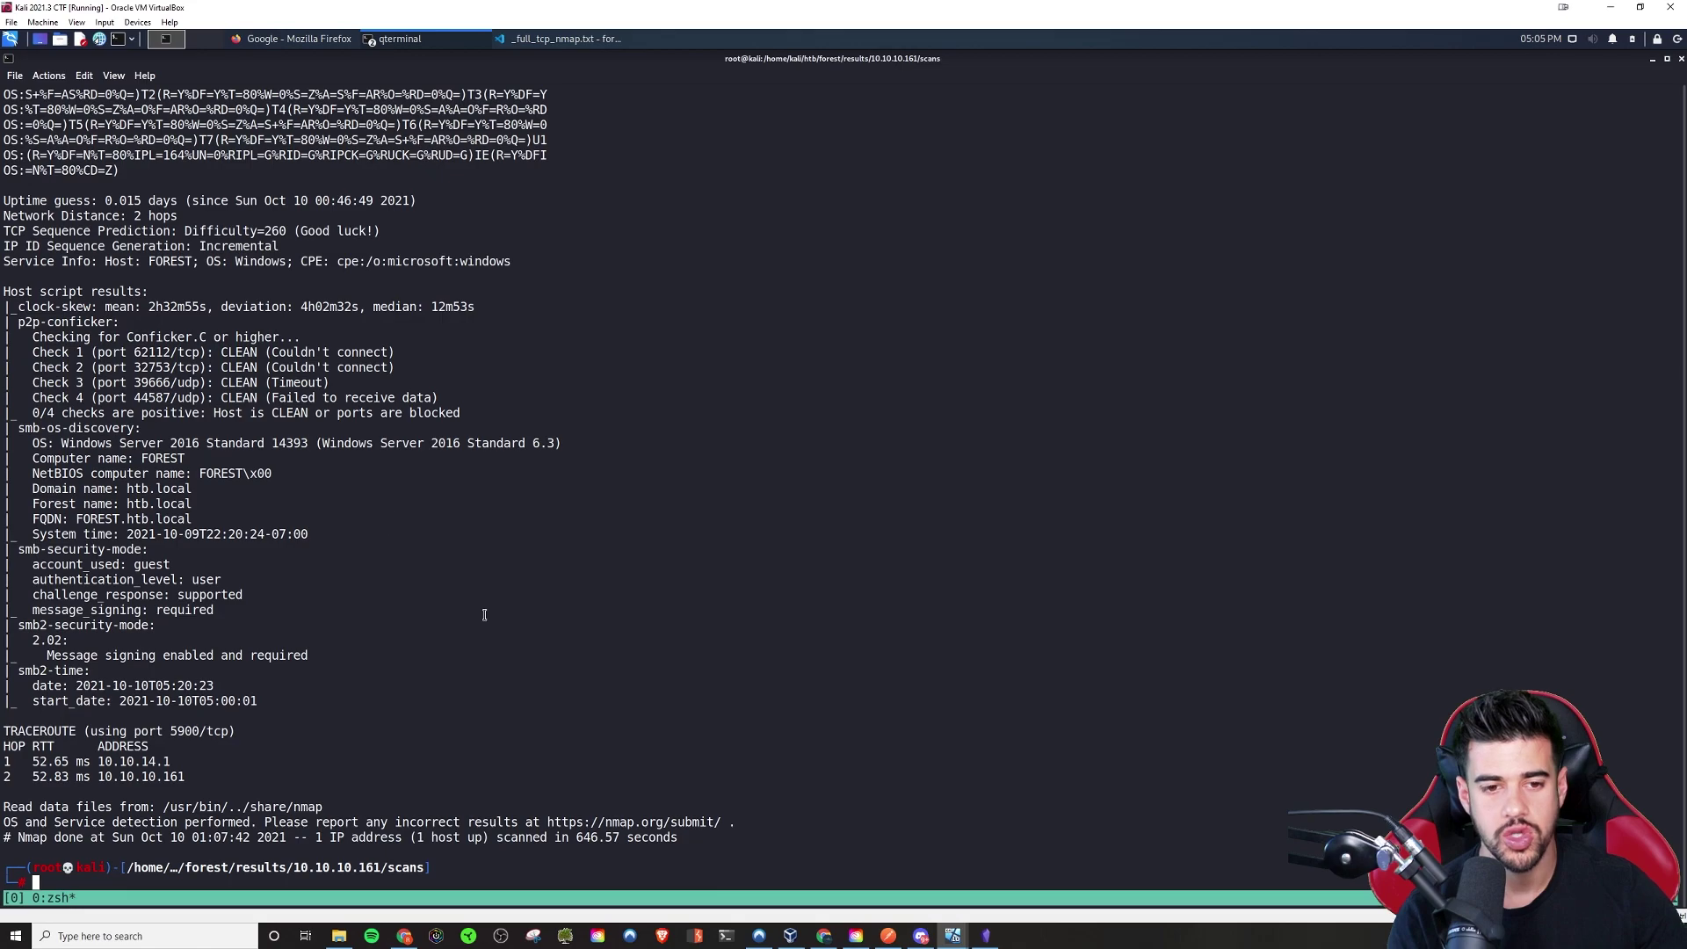
pyautogui.write('apt')
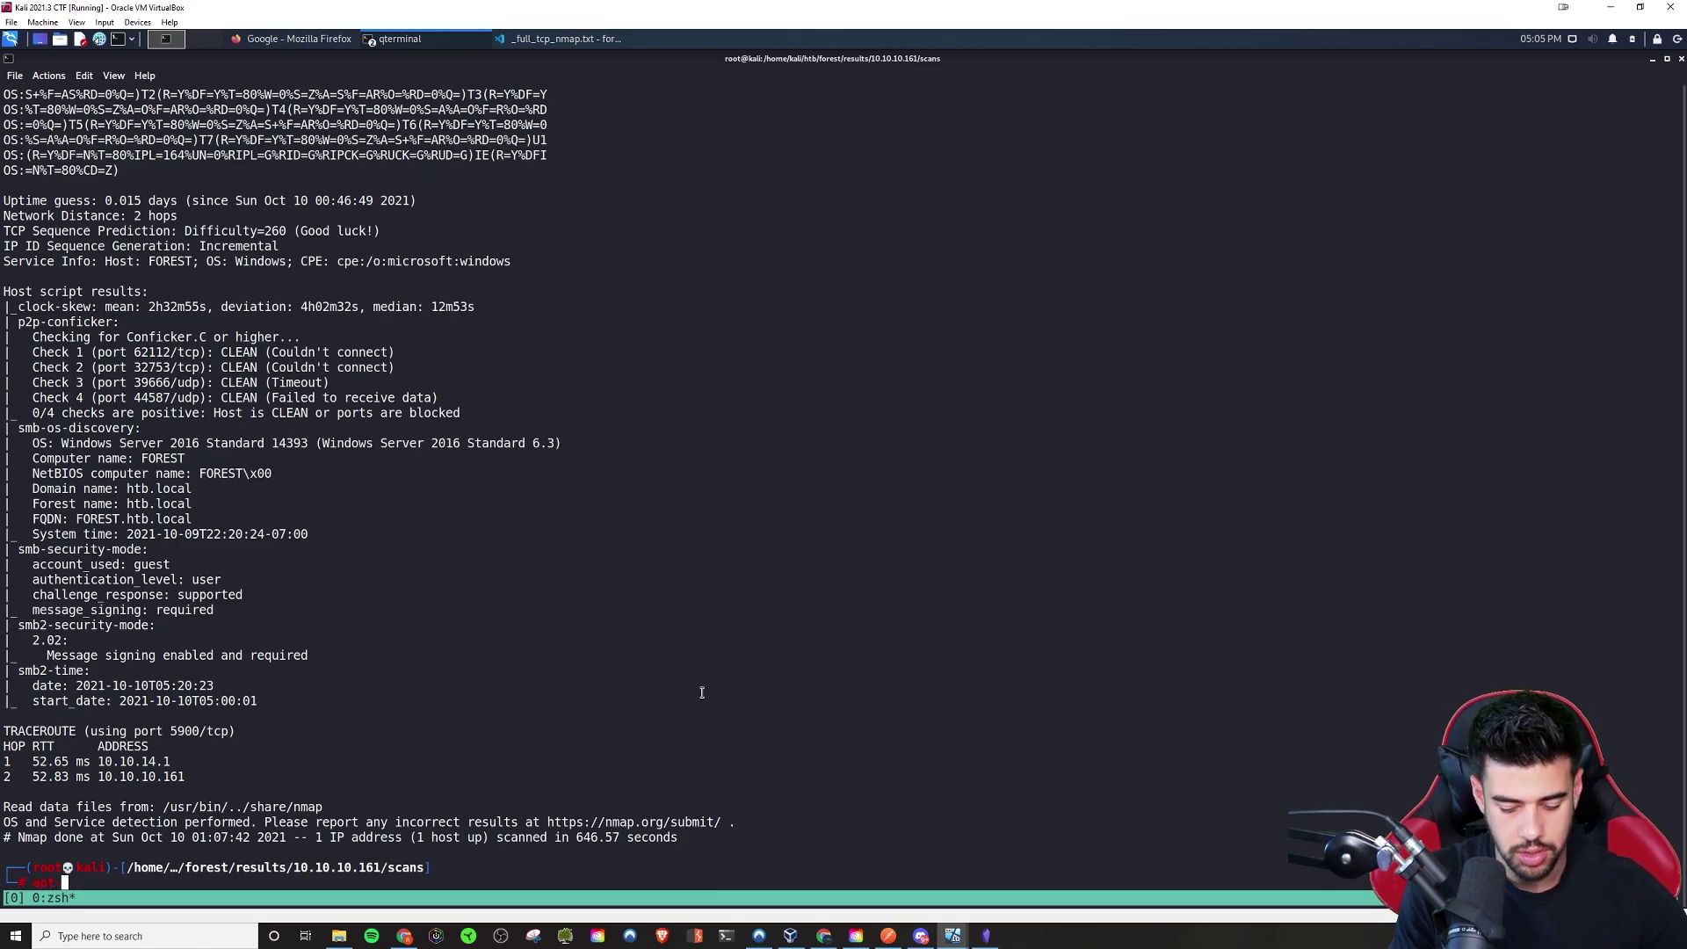
pyautogui.press('BackSpace')
pyautogui.write('-get install gl')
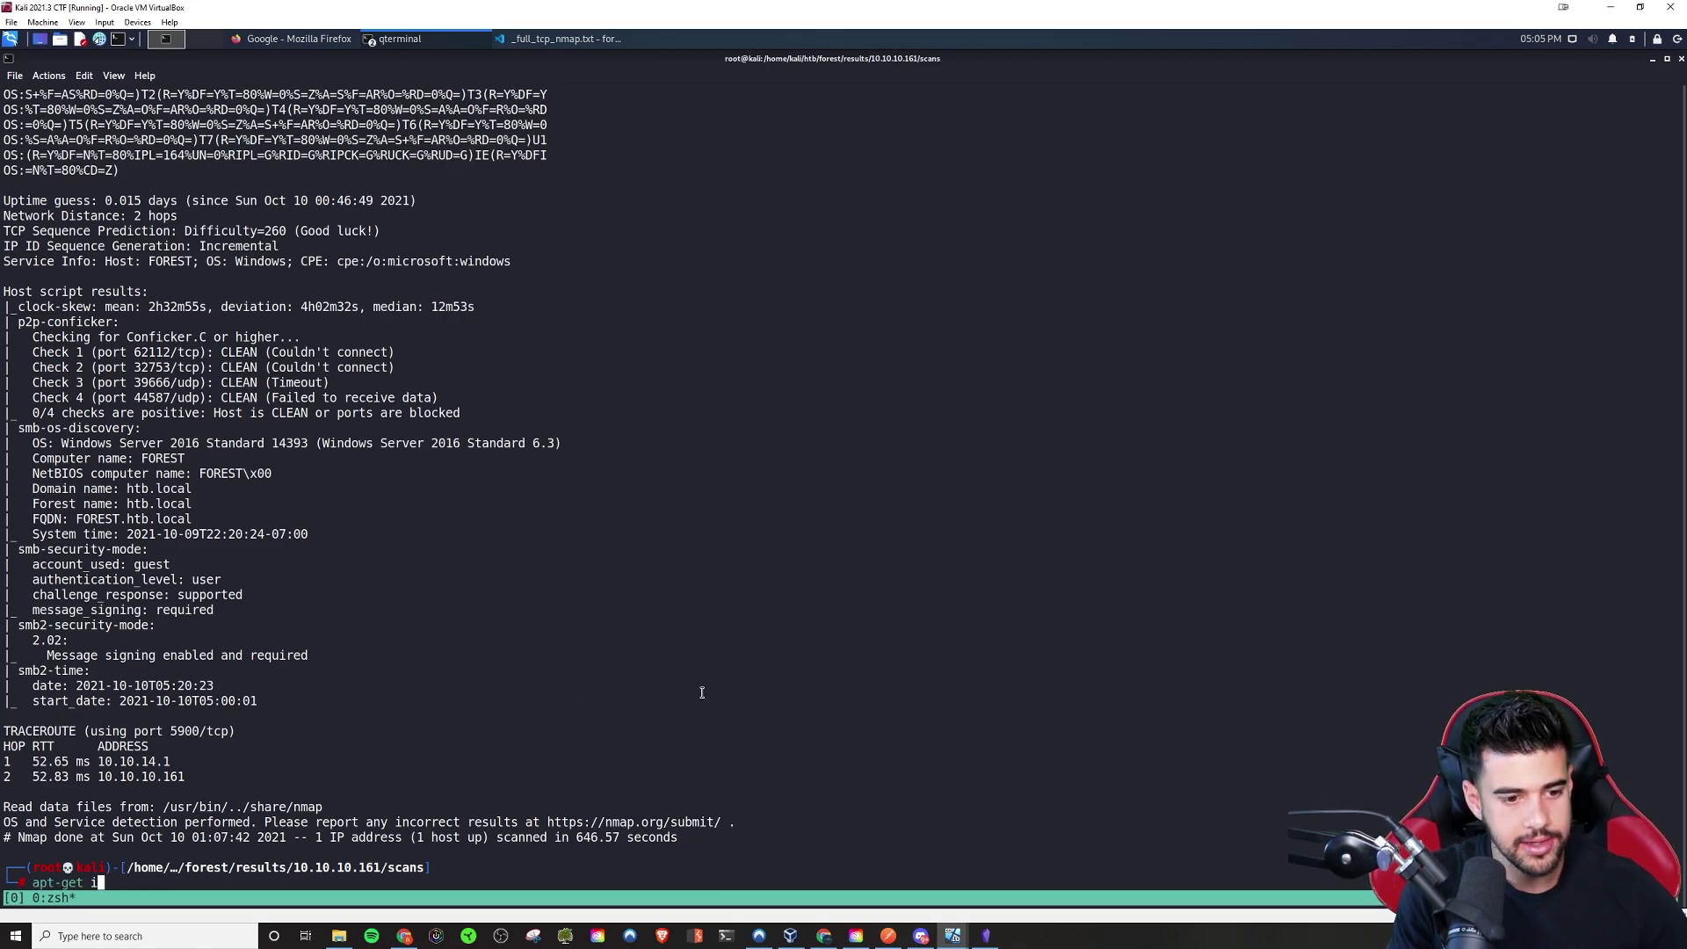
pyautogui.press('BackSpace')
pyautogui.press('BackSpace')
pyautogui.write('flameshot')
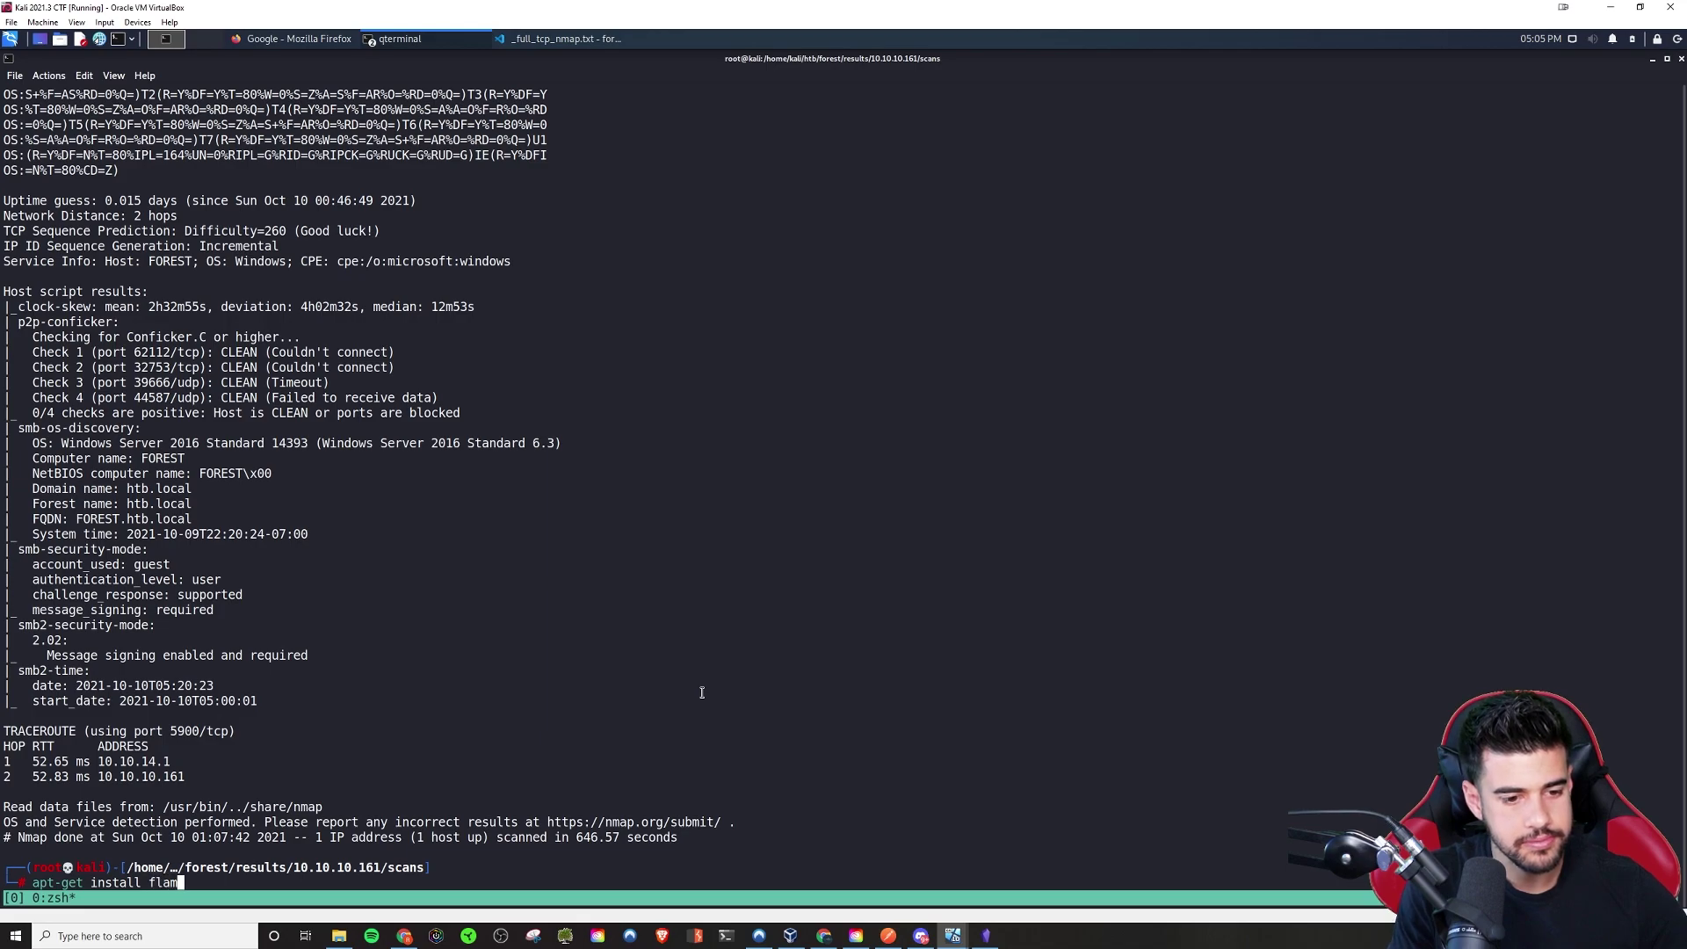
pyautogui.press('Return')
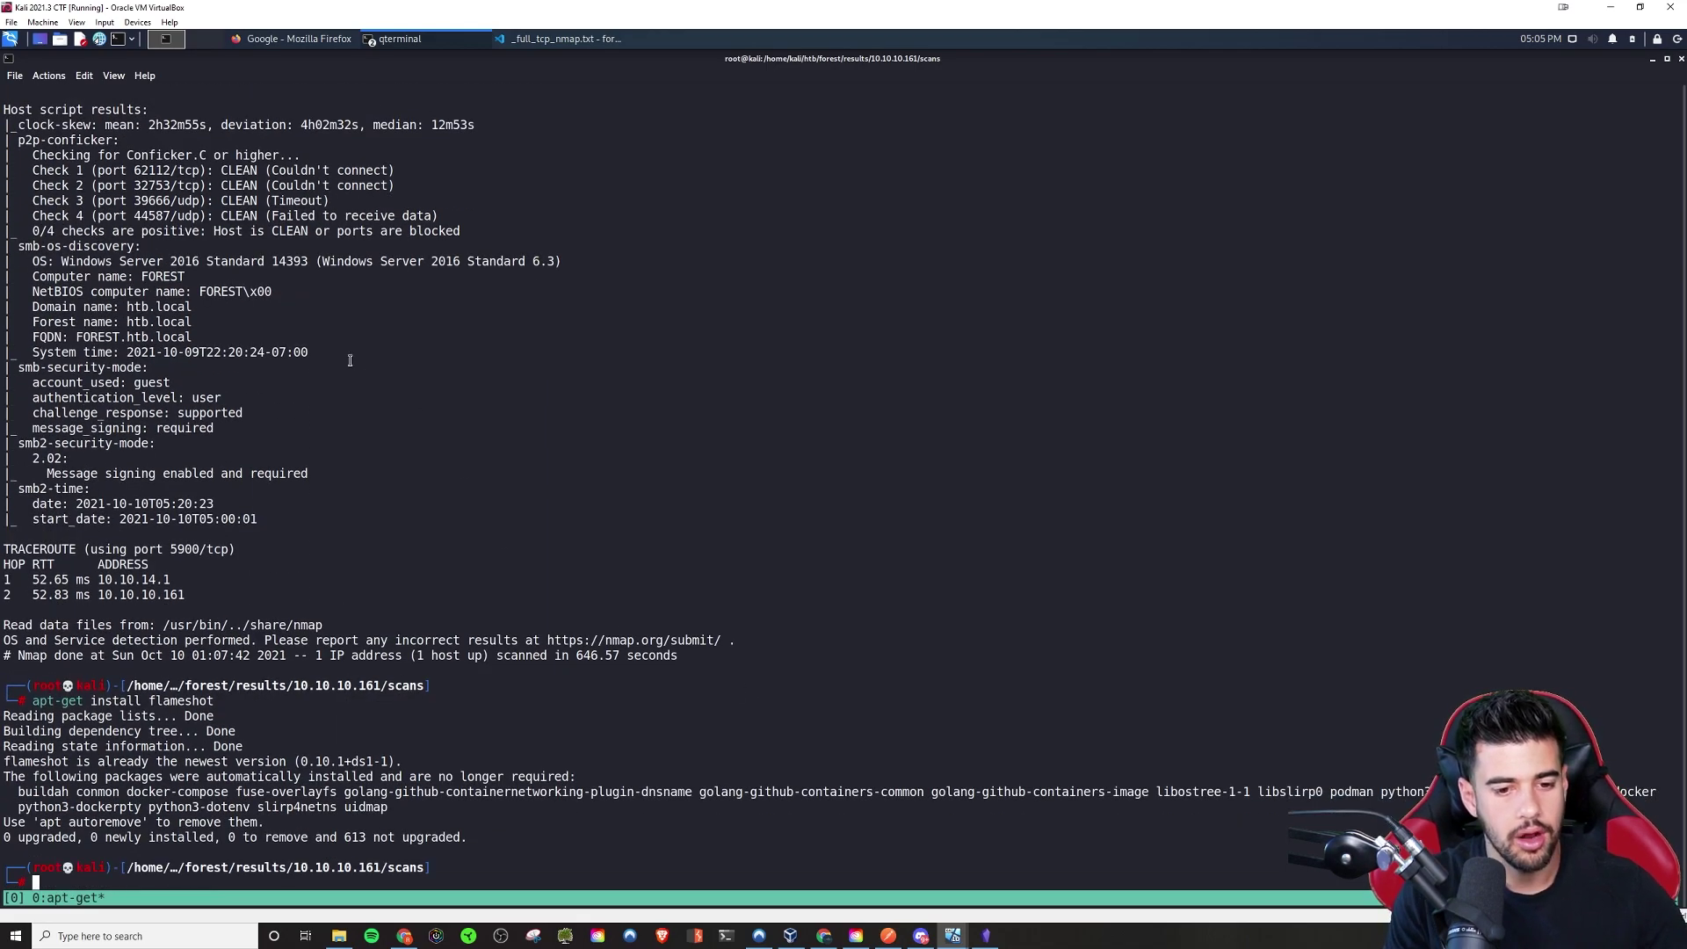
# - Launch Flameshot from the application menu and bring the Google page in Firefox forward
pyautogui.click(10, 38)
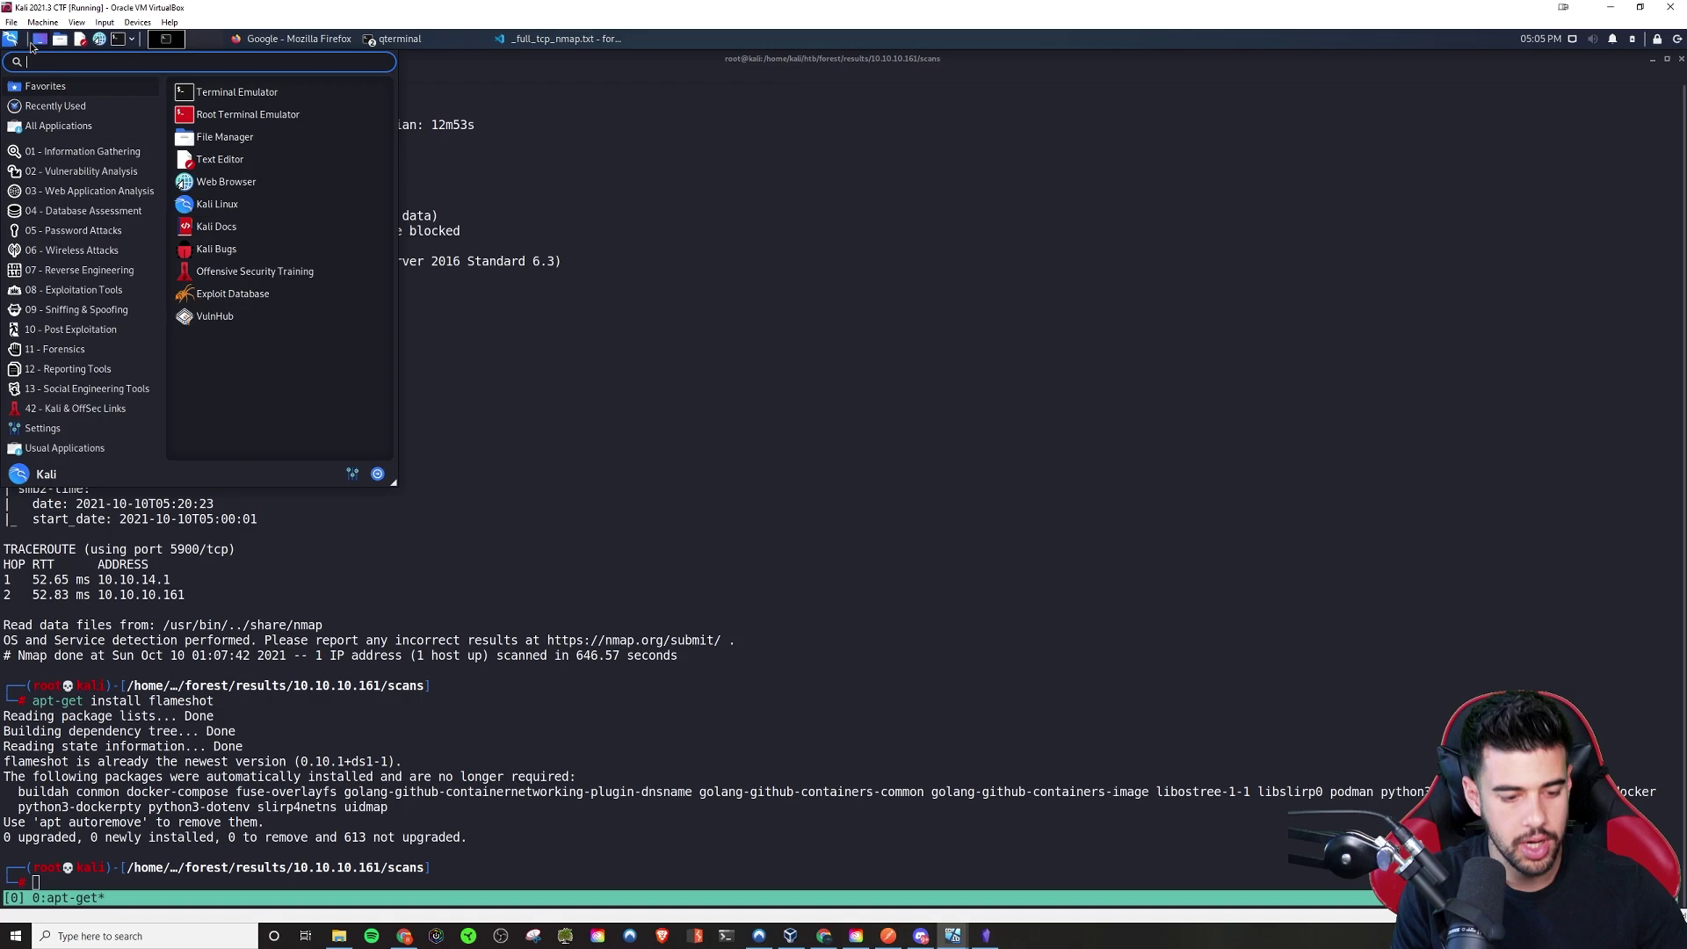
pyautogui.write('flameshot')
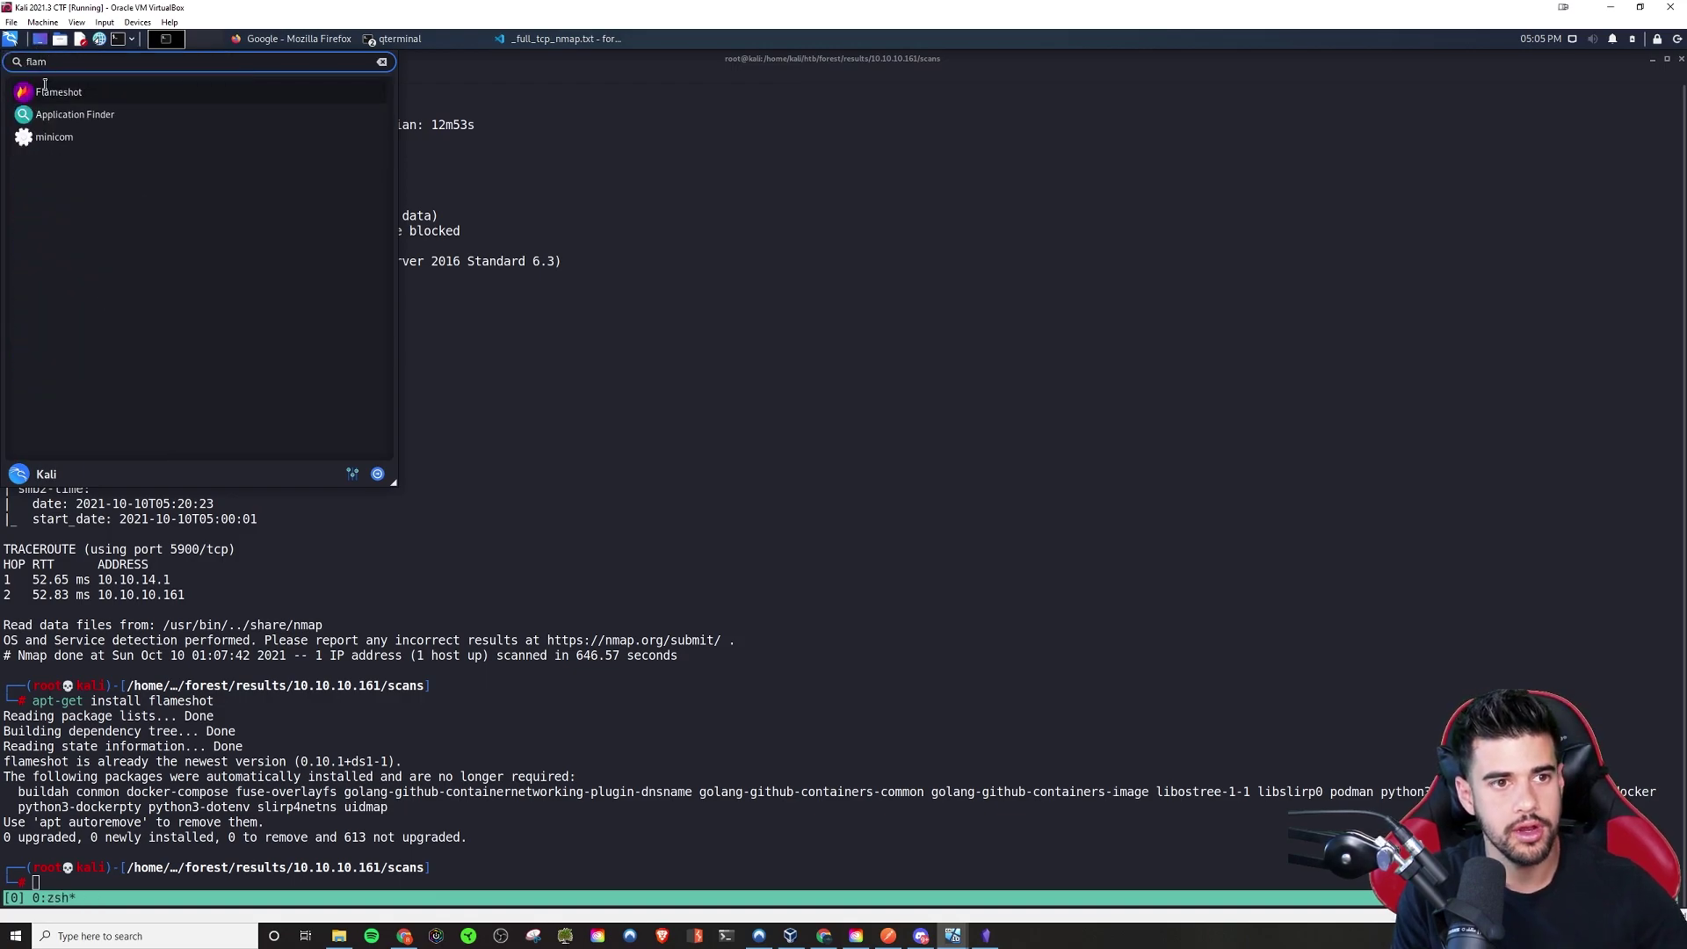
pyautogui.click(51, 90)
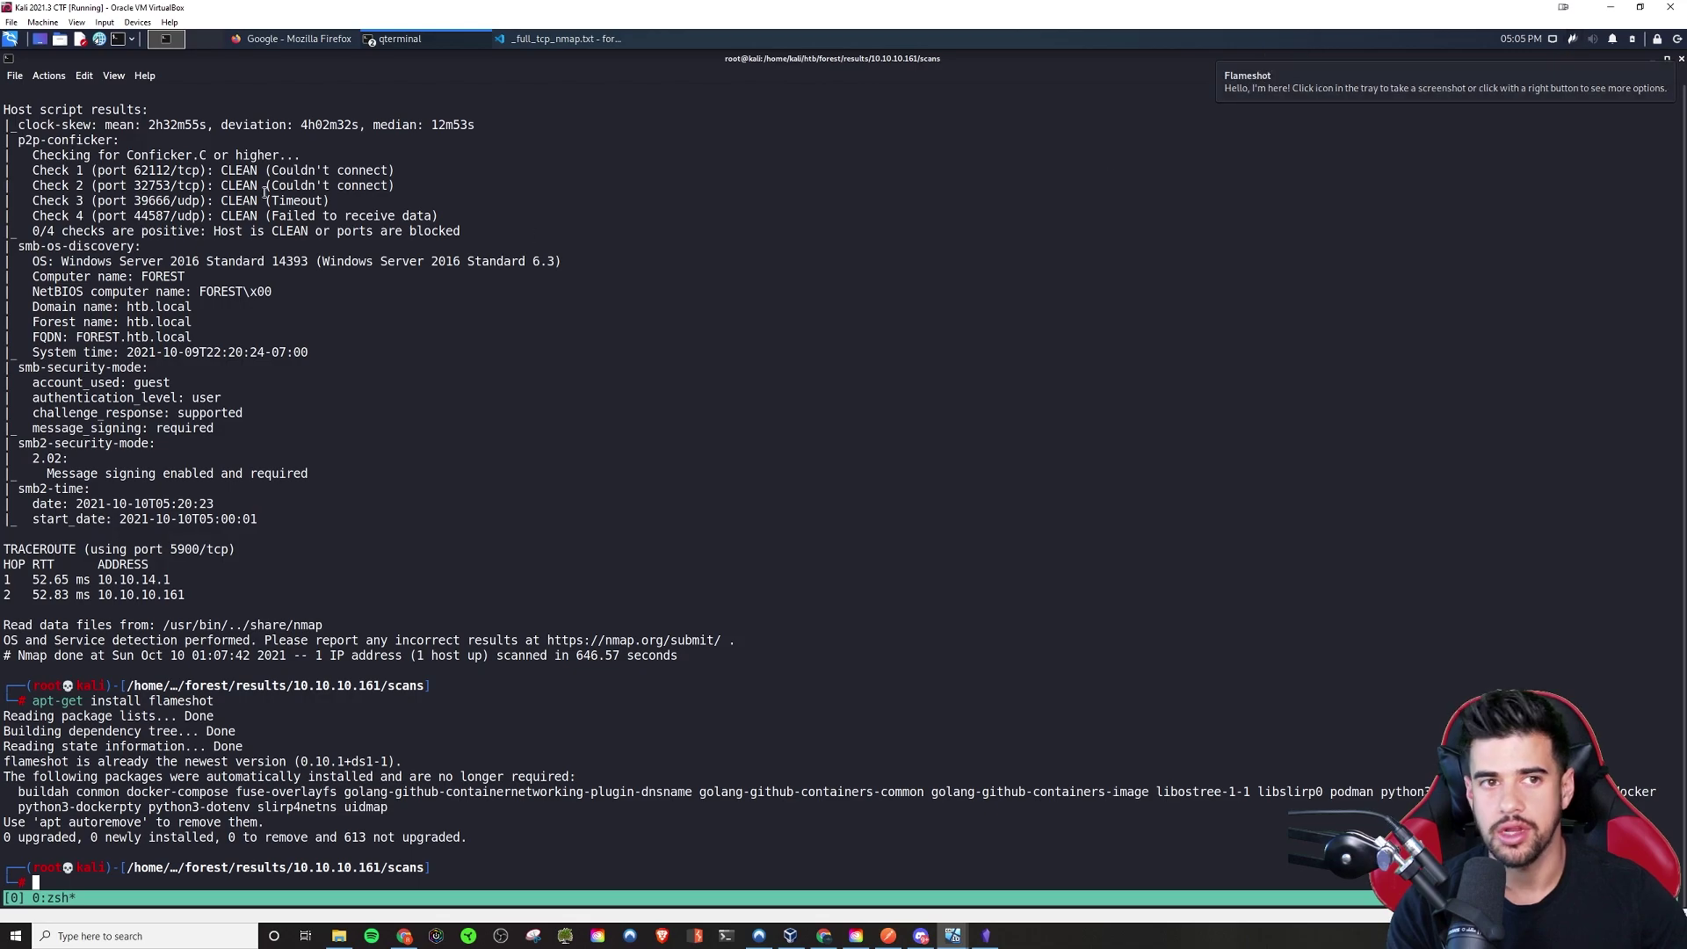
pyautogui.click(290, 40)
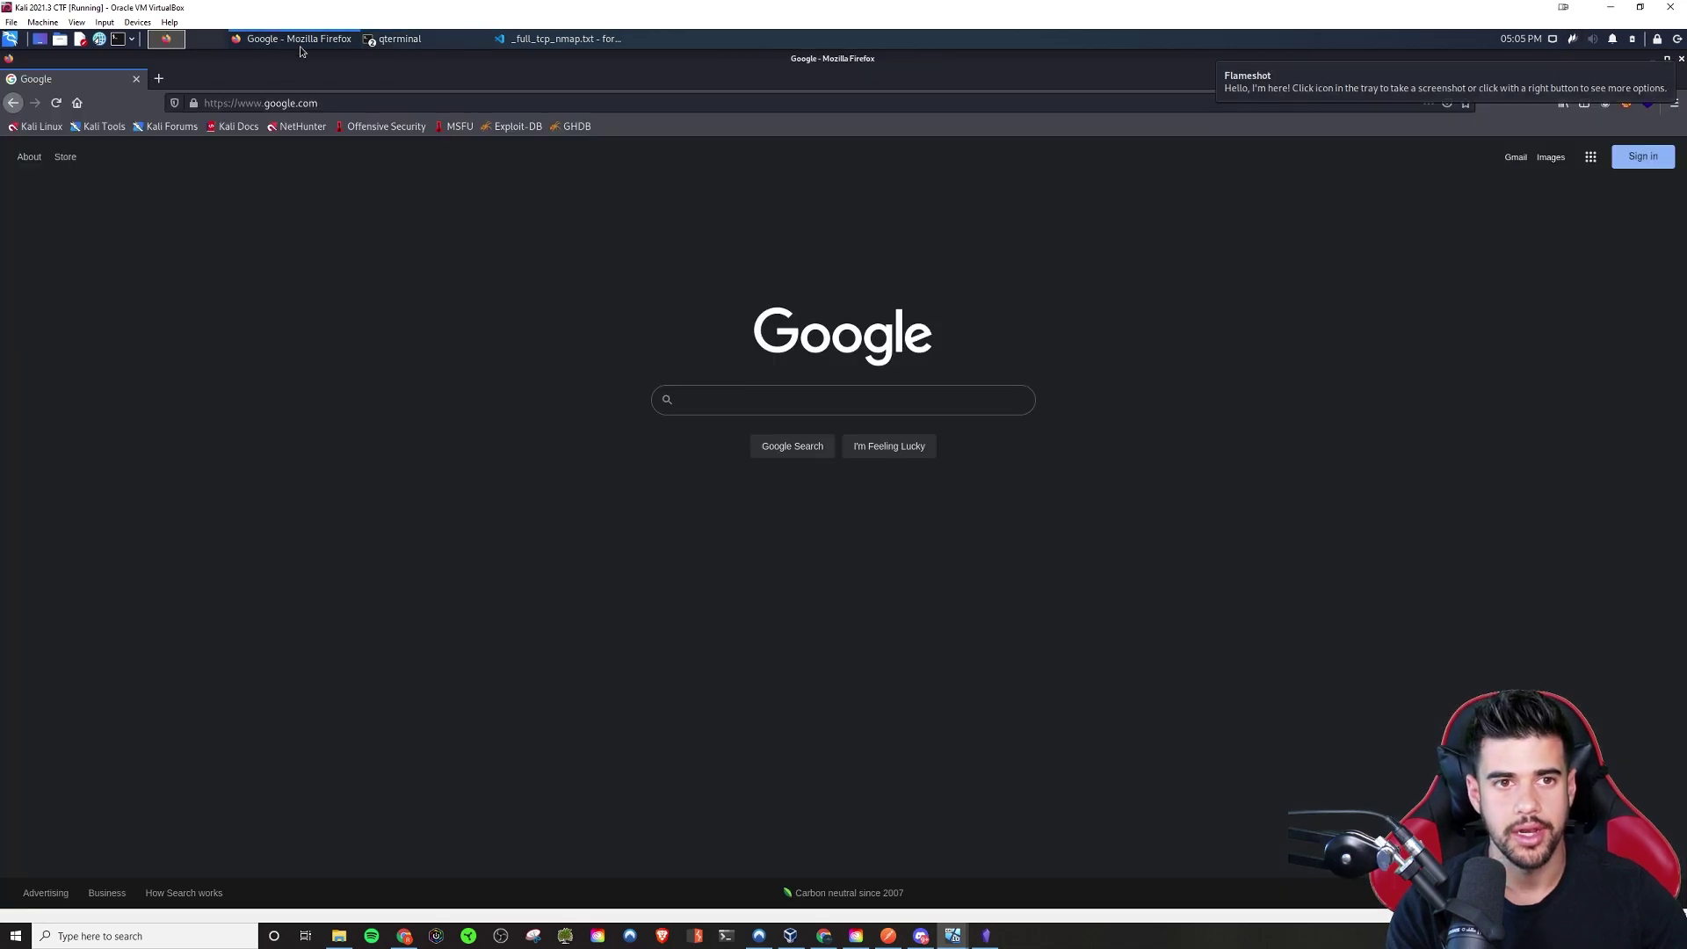
# - Capture the Google homepage, circle the logo in red, label it 'Home Page', and copy it
pyautogui.click(1573, 40)
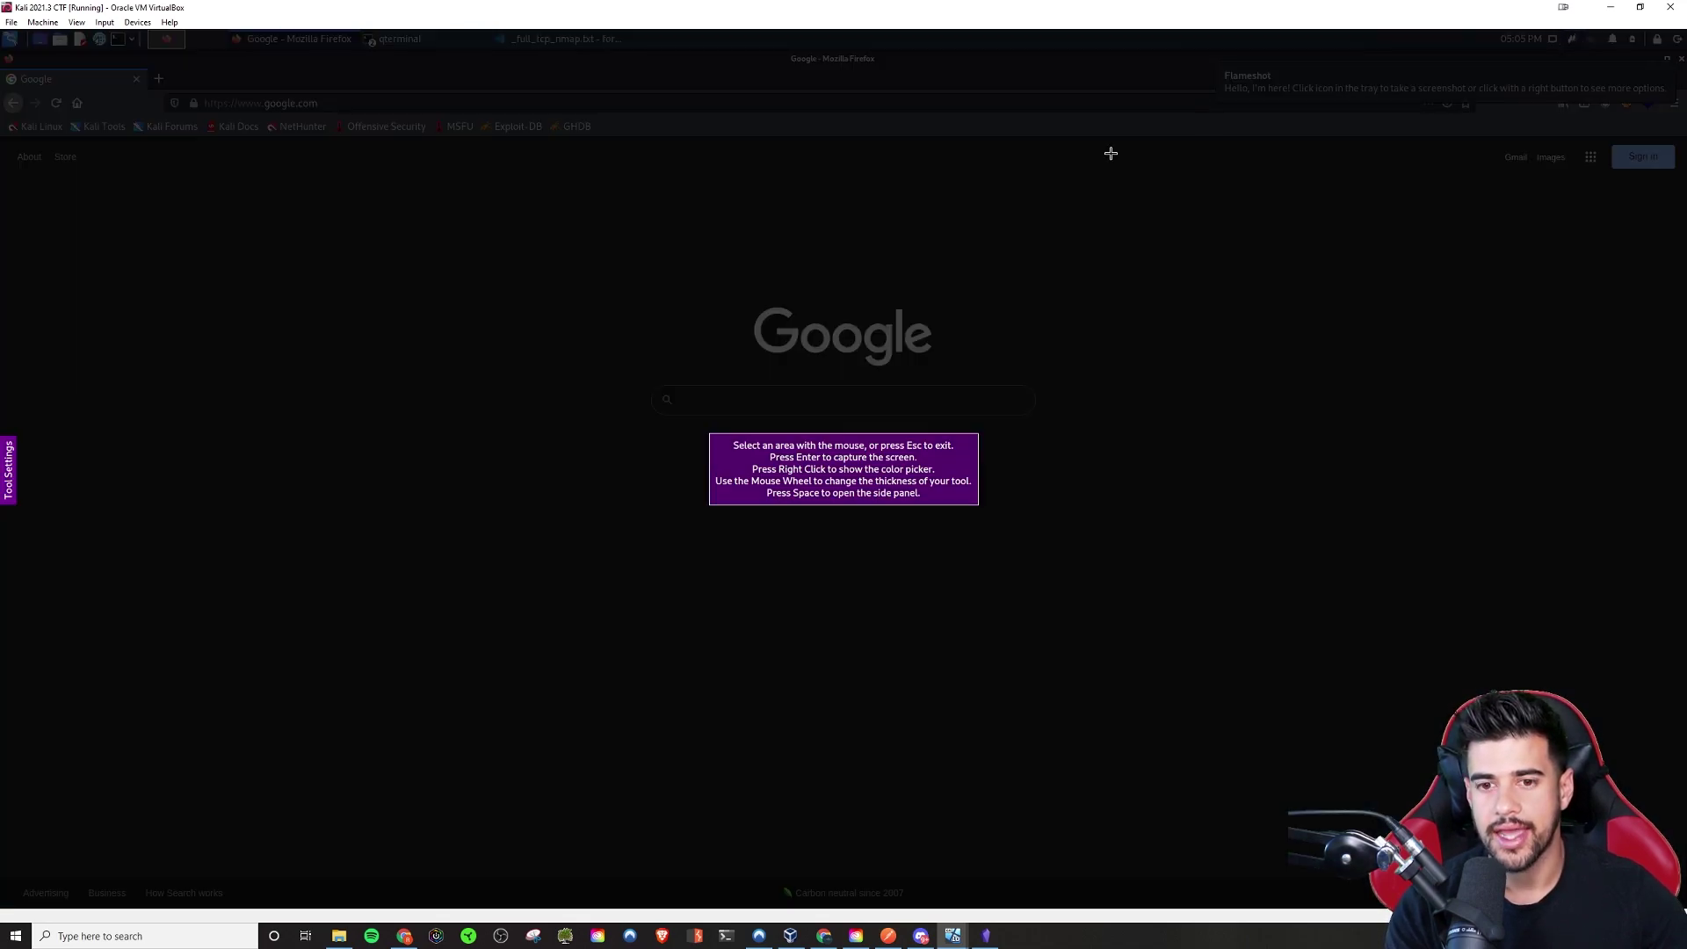
pyautogui.moveTo(419, 182); pyautogui.dragTo(1234, 621)
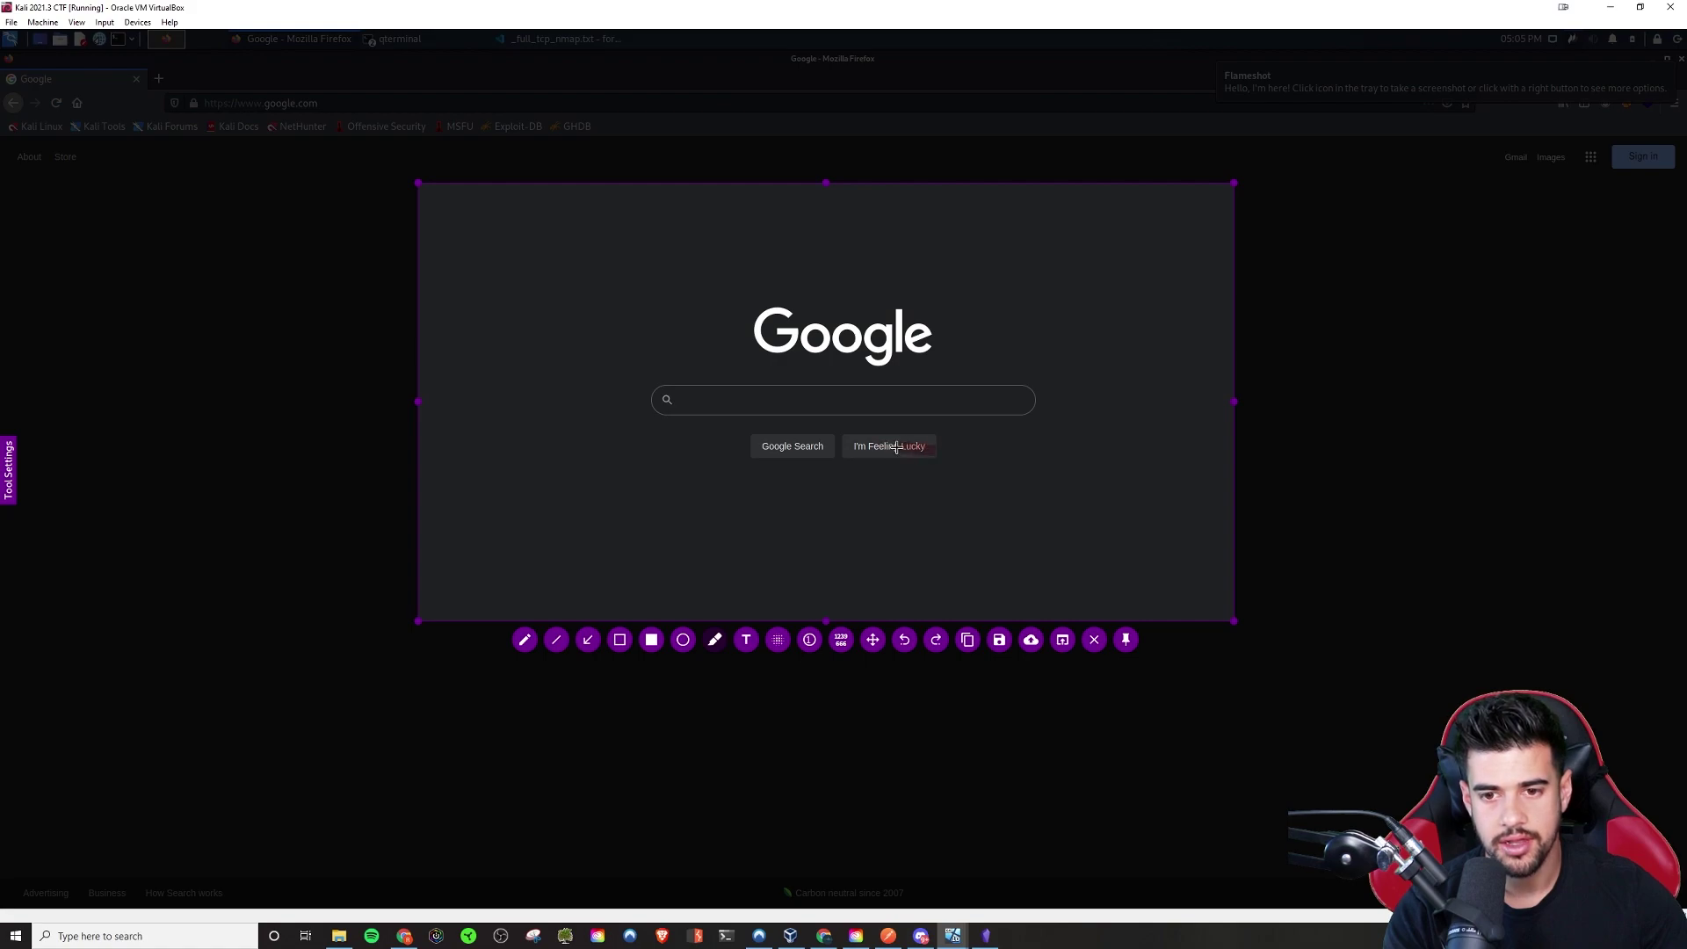
pyautogui.click(525, 640)
pyautogui.moveTo(845, 292); pyautogui.dragTo(949, 392)
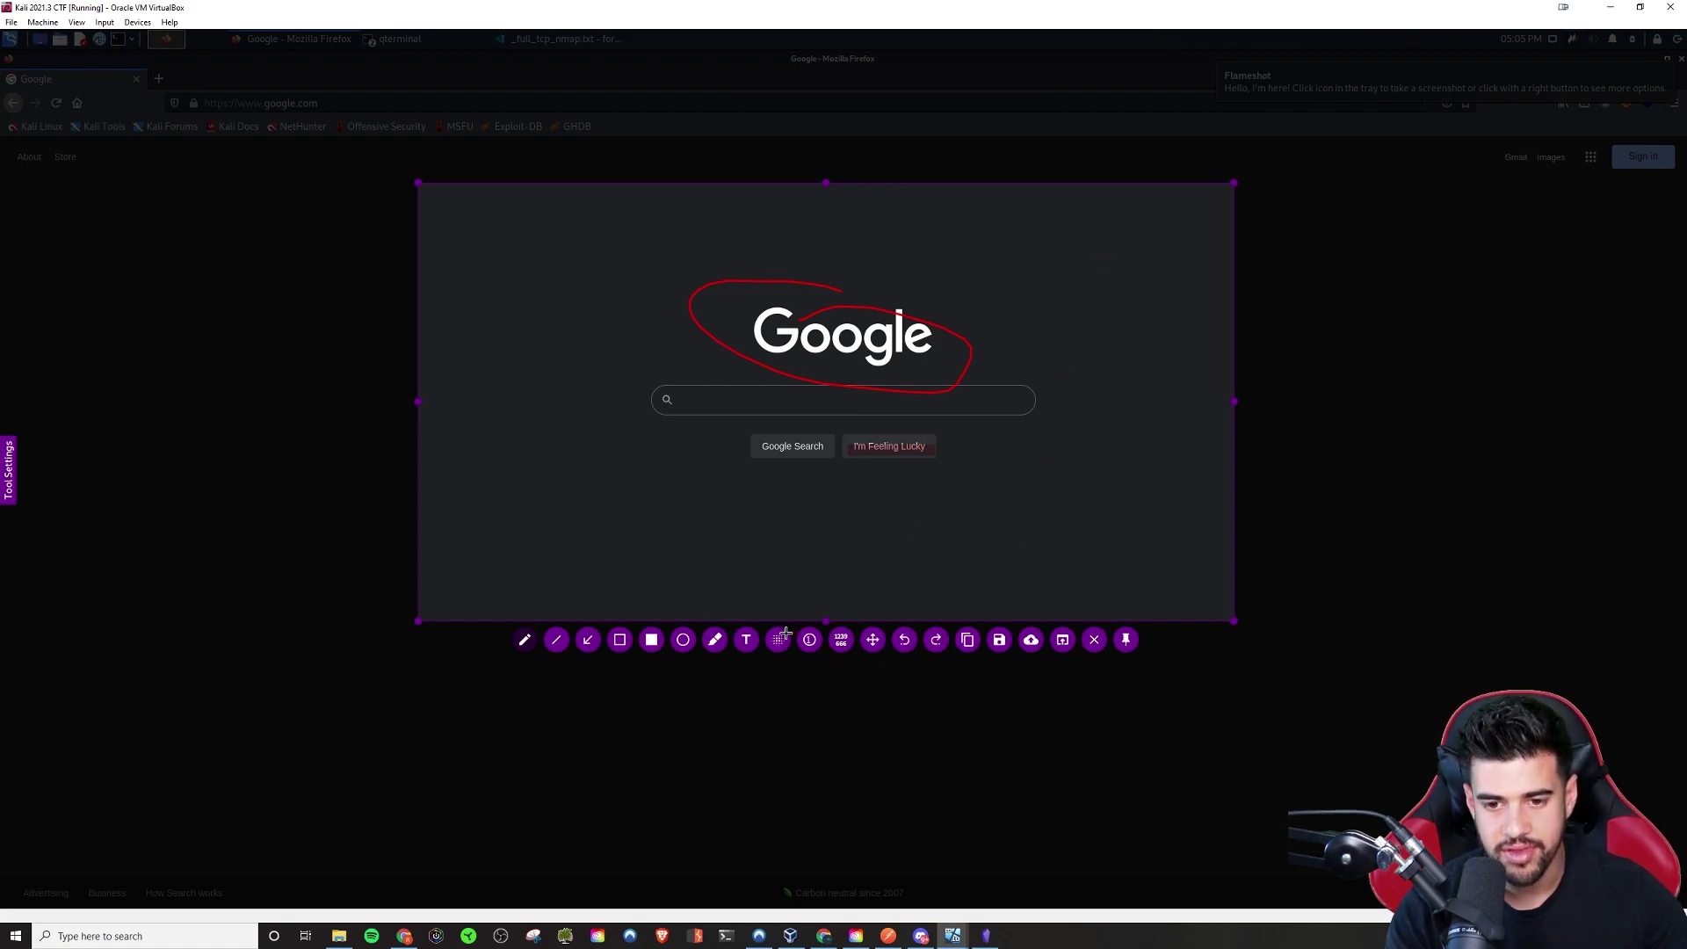
pyautogui.click(745, 640)
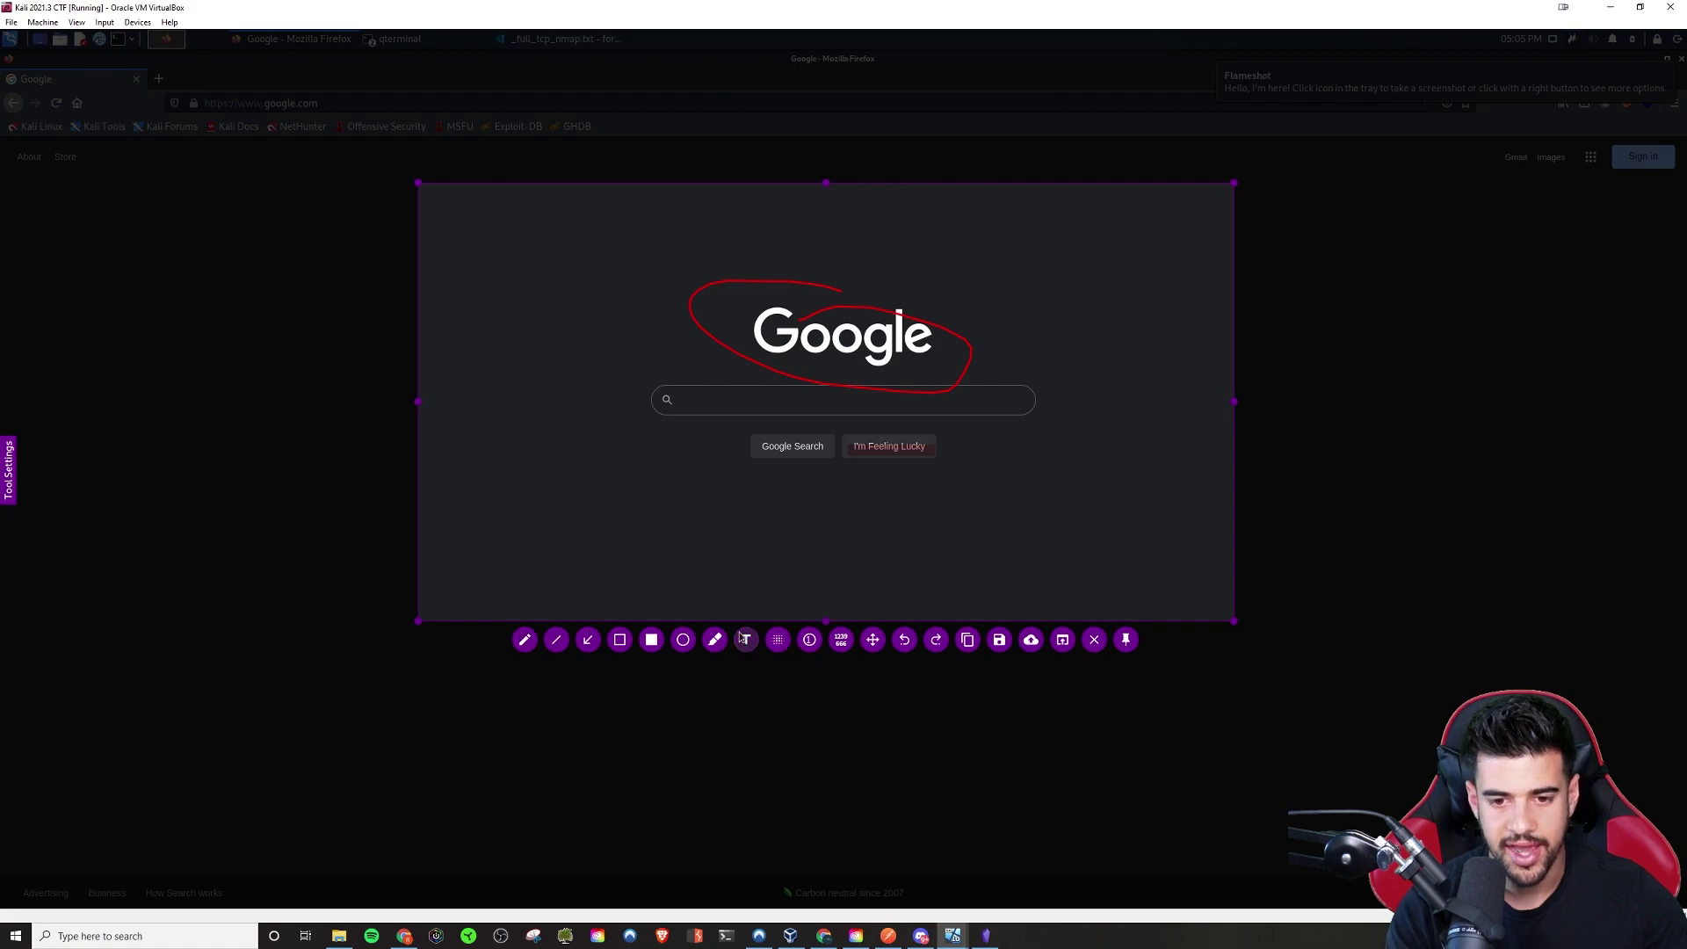
pyautogui.click(461, 247)
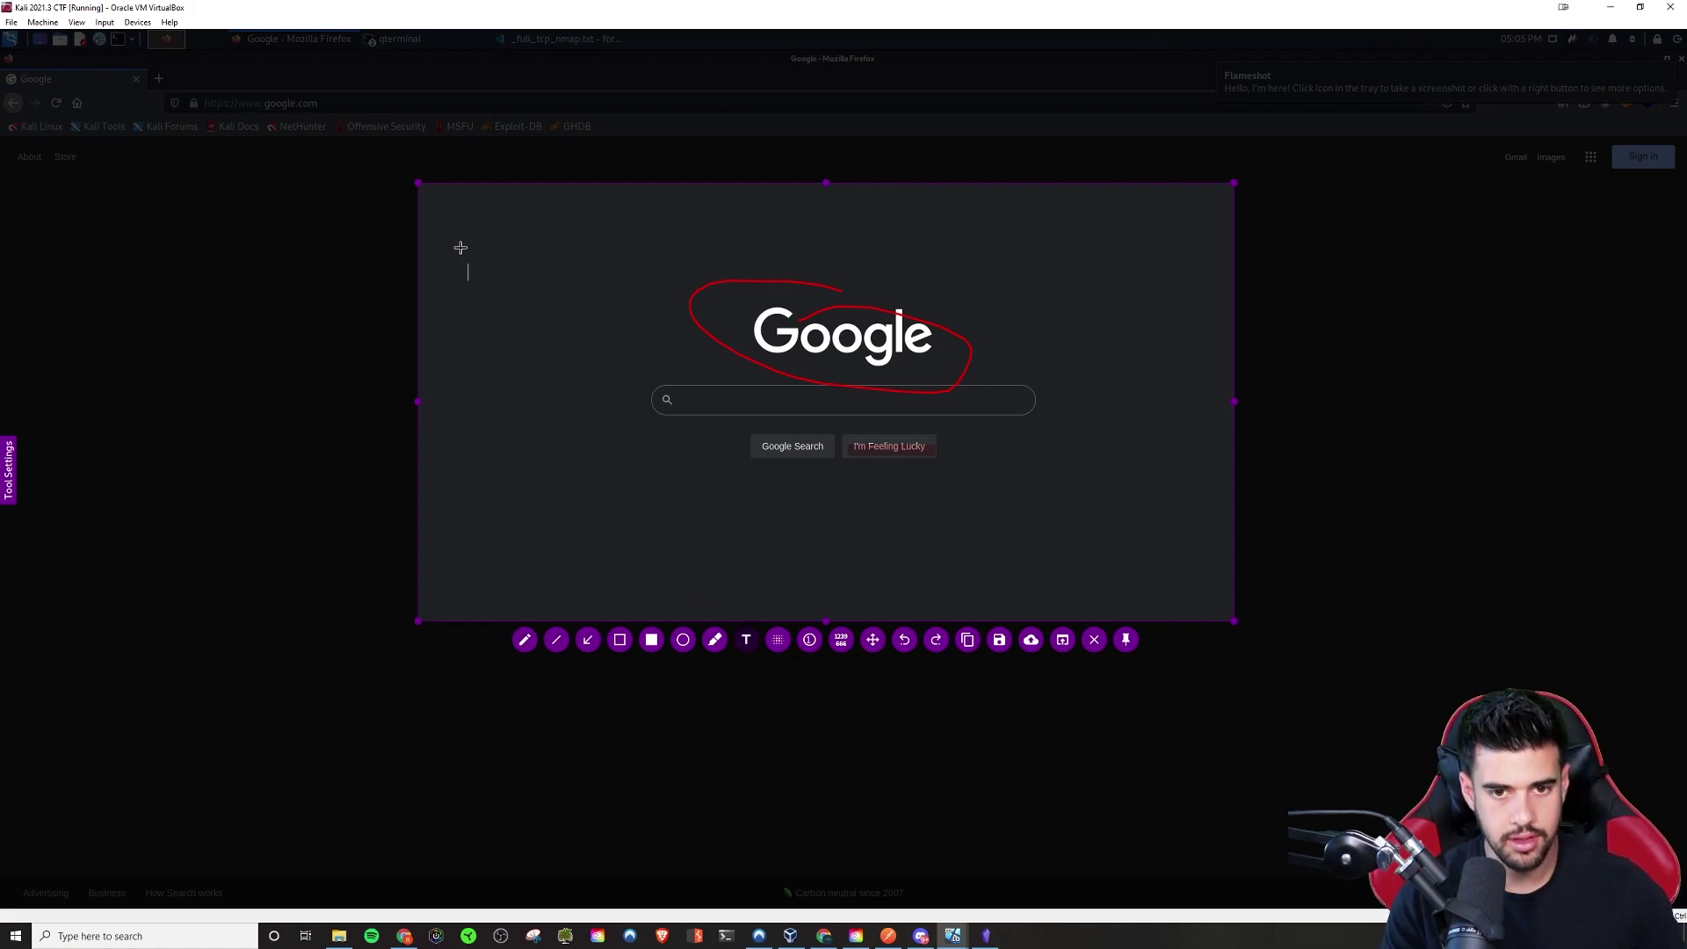
pyautogui.write('Home Pag')
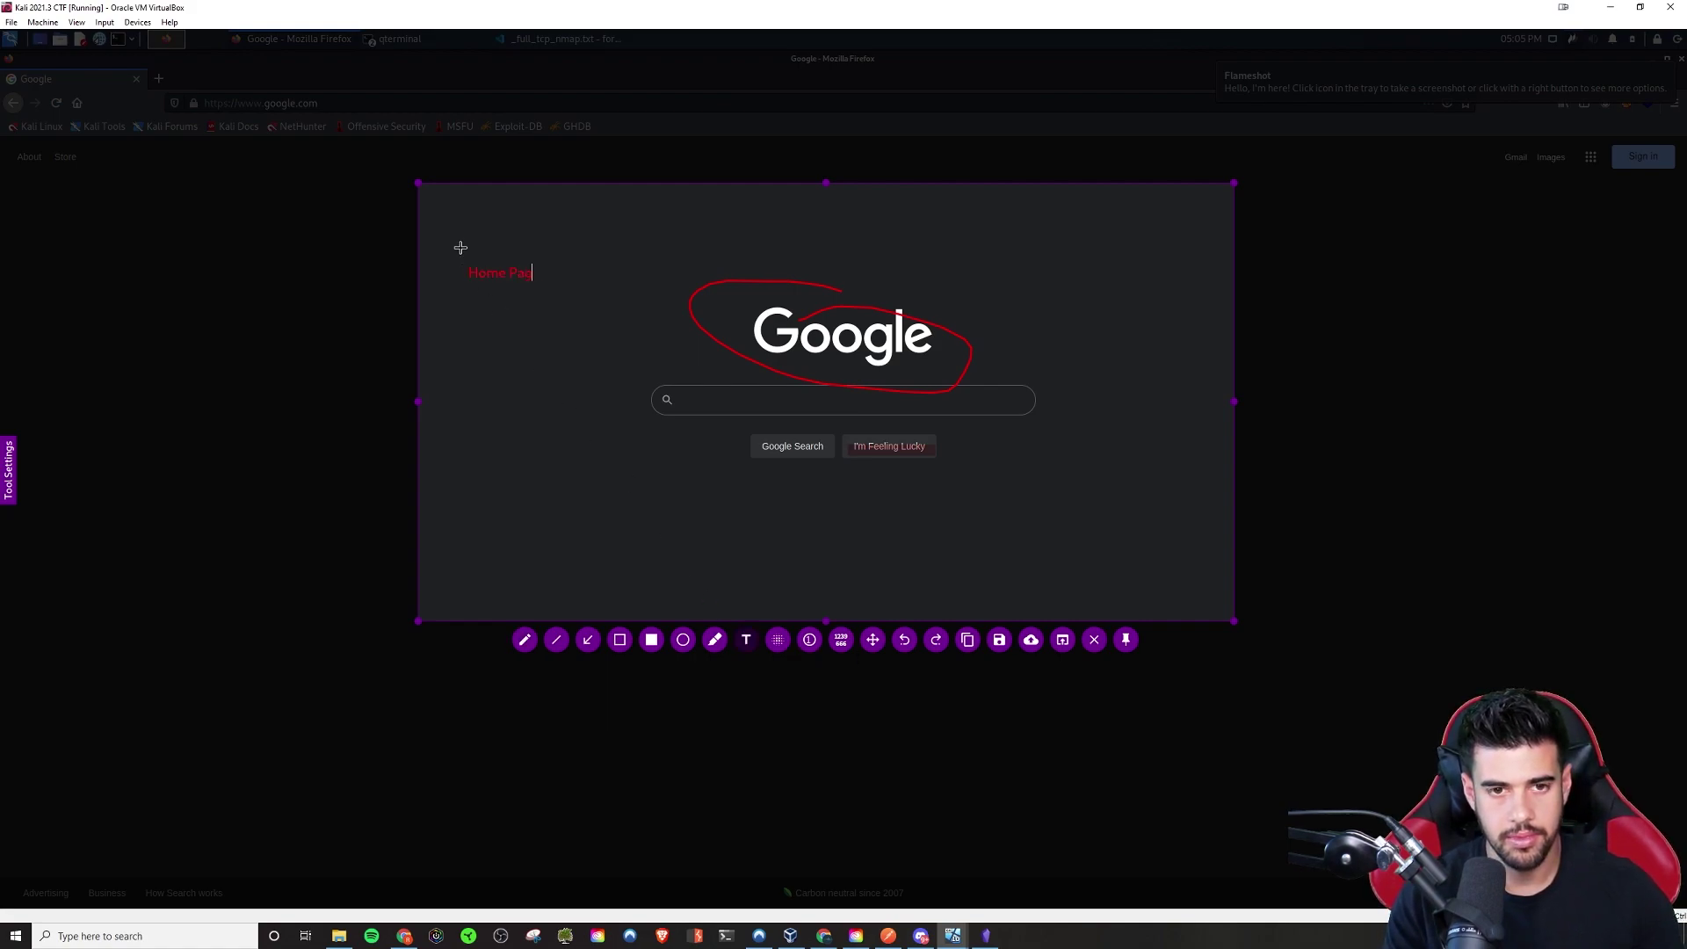
pyautogui.write('e')
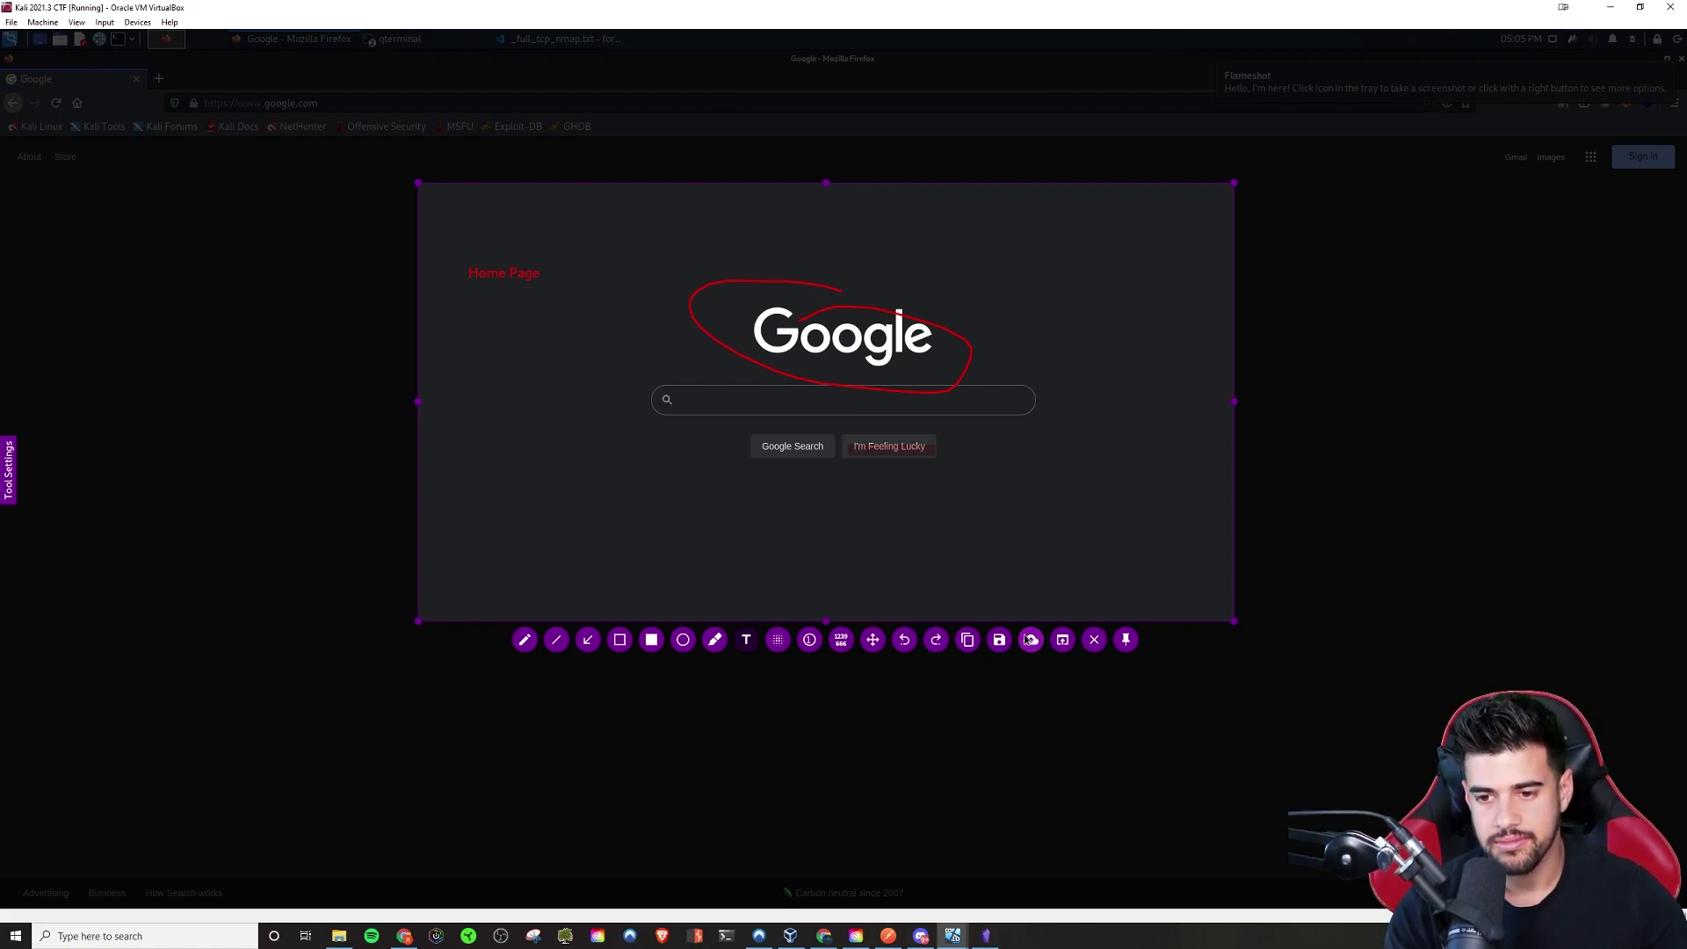
pyautogui.click(967, 640)
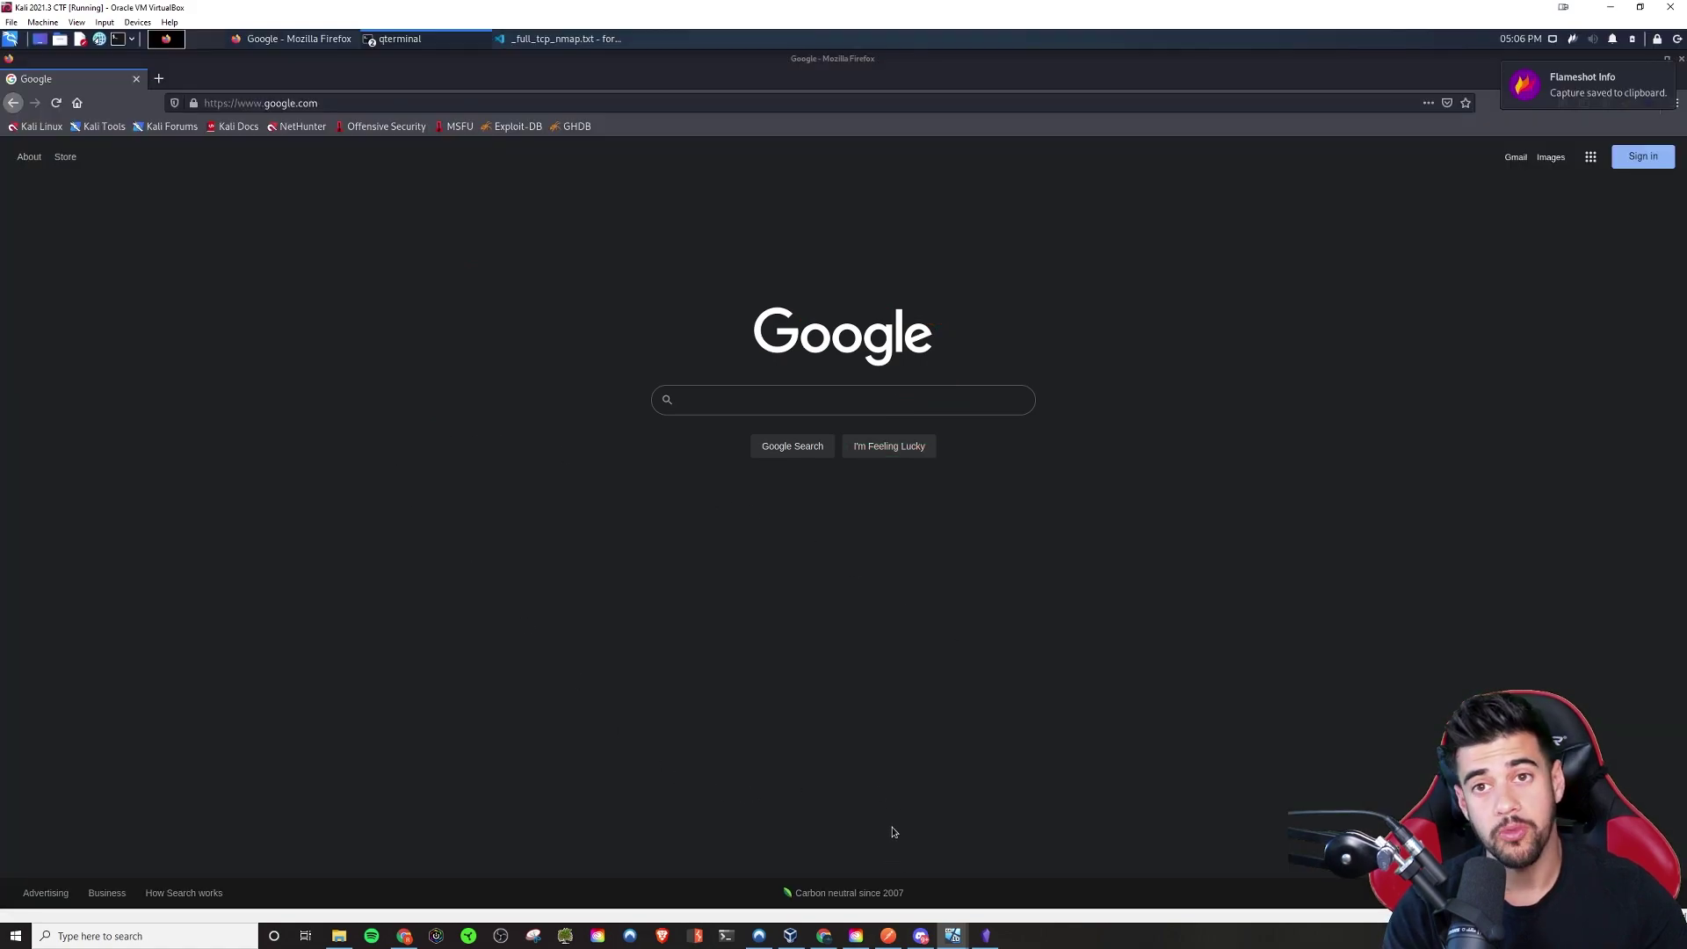
# - Paste the annotated screenshot below the code block, check it in preview, then shrink the interface and resume editing
pyautogui.click(985, 935)
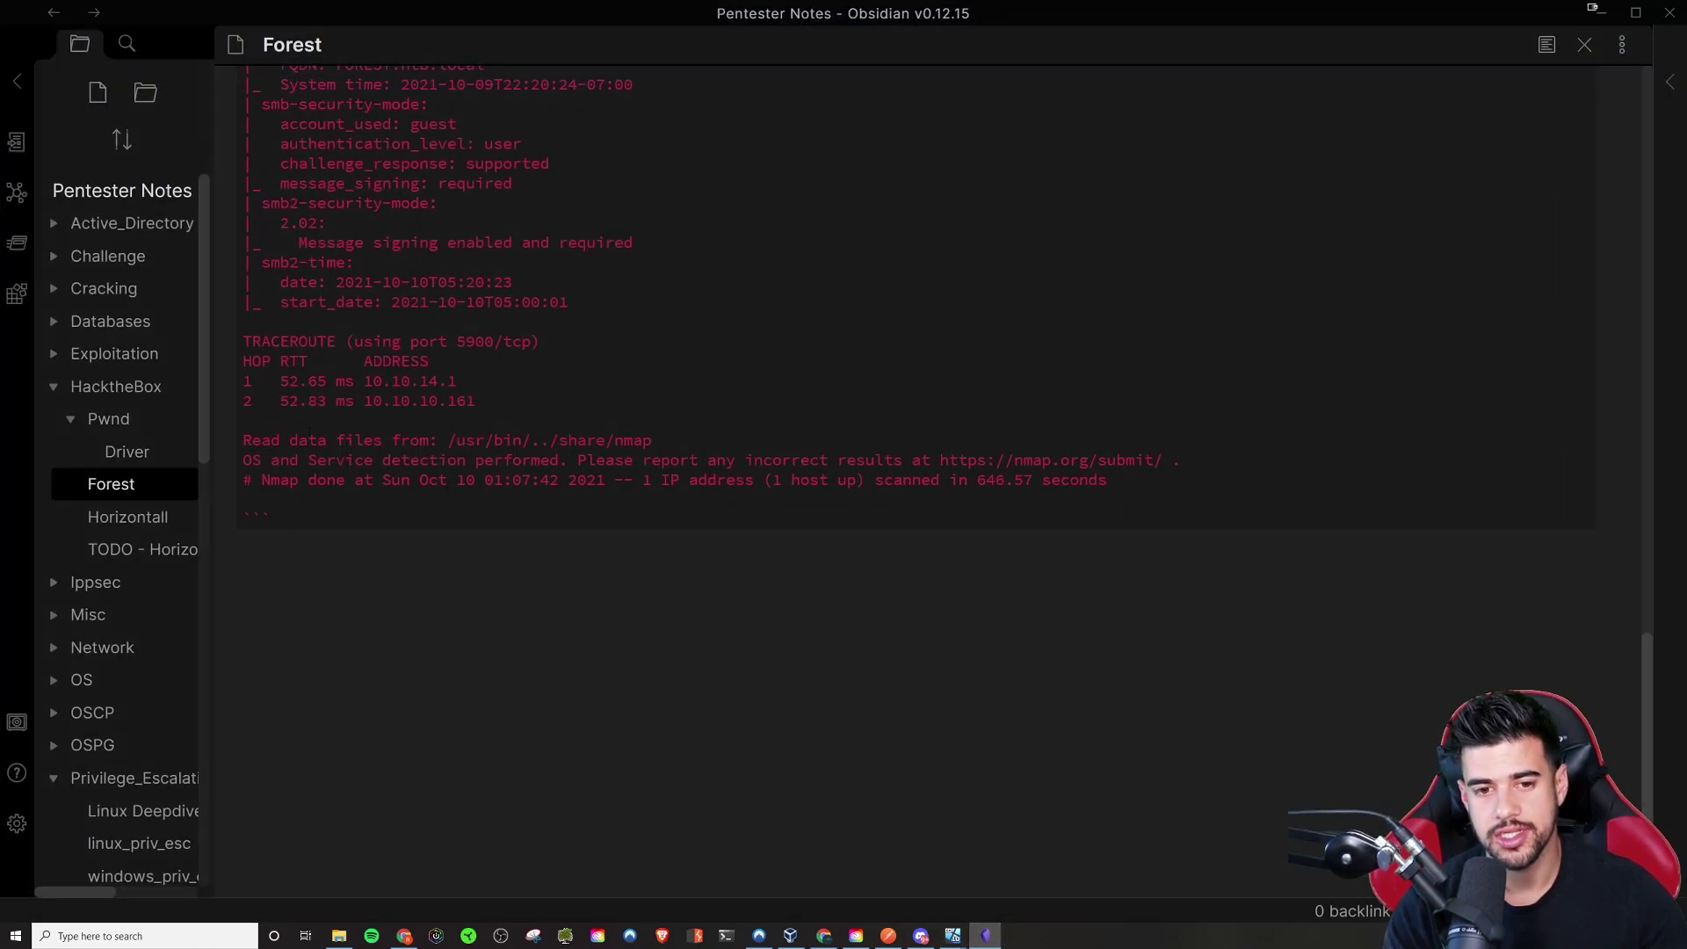
pyautogui.click(245, 569)
pyautogui.hotkey('ctrl', 'v')
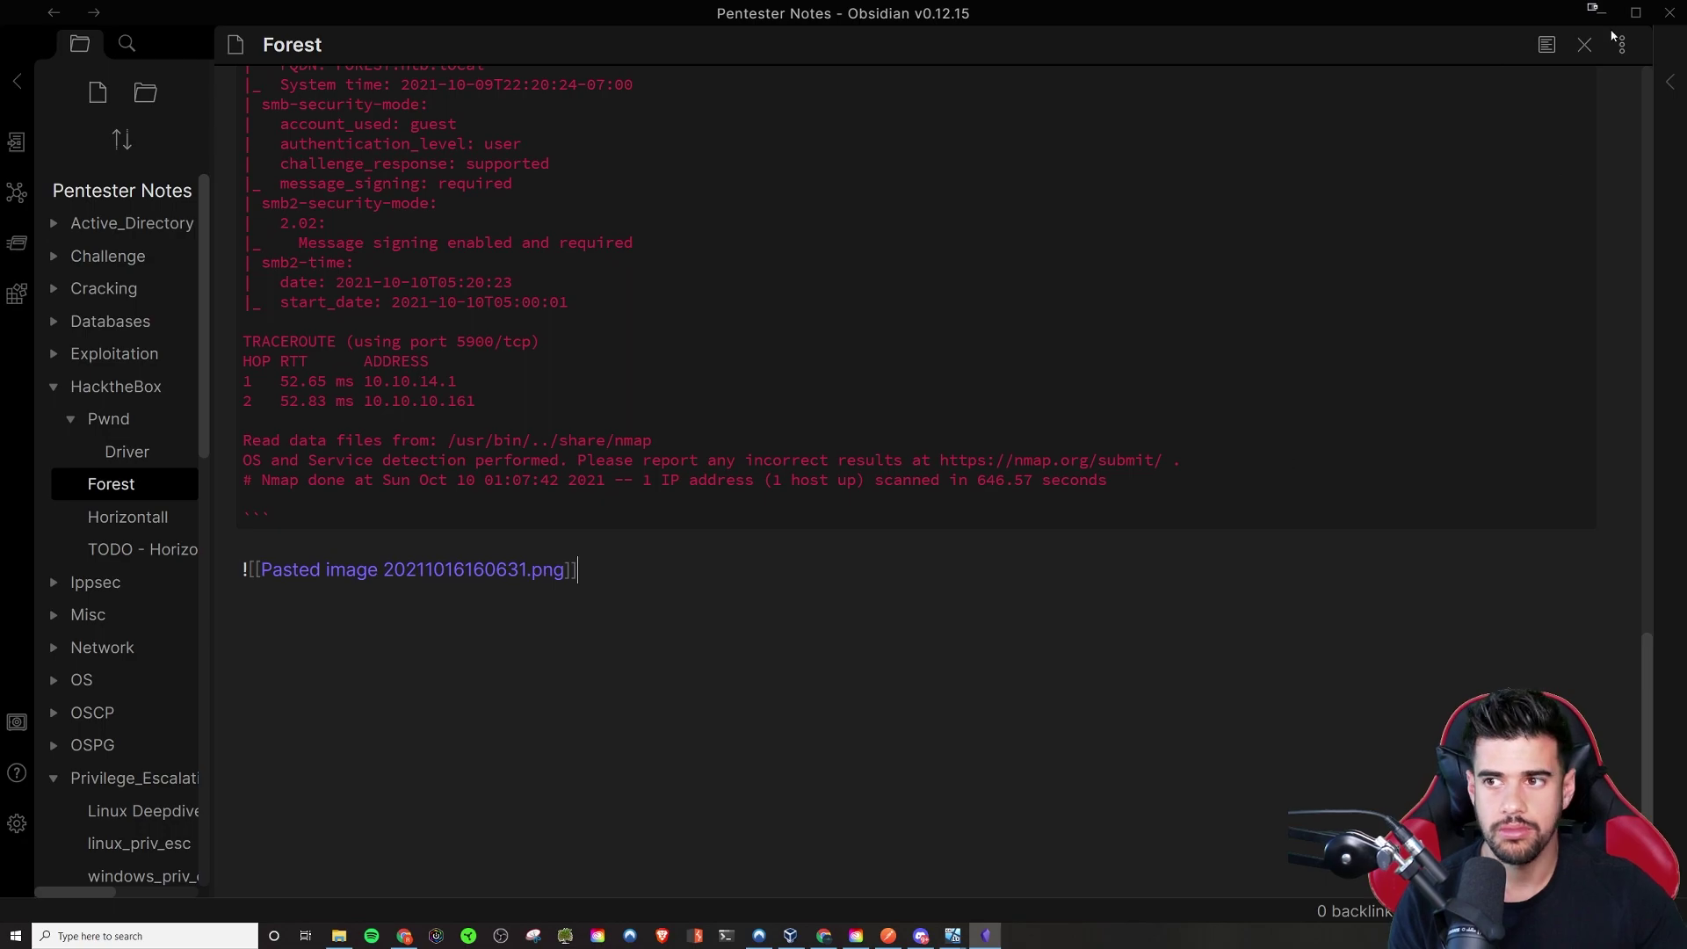
pyautogui.click(1547, 44)
pyautogui.scroll(-5, 719, 442)
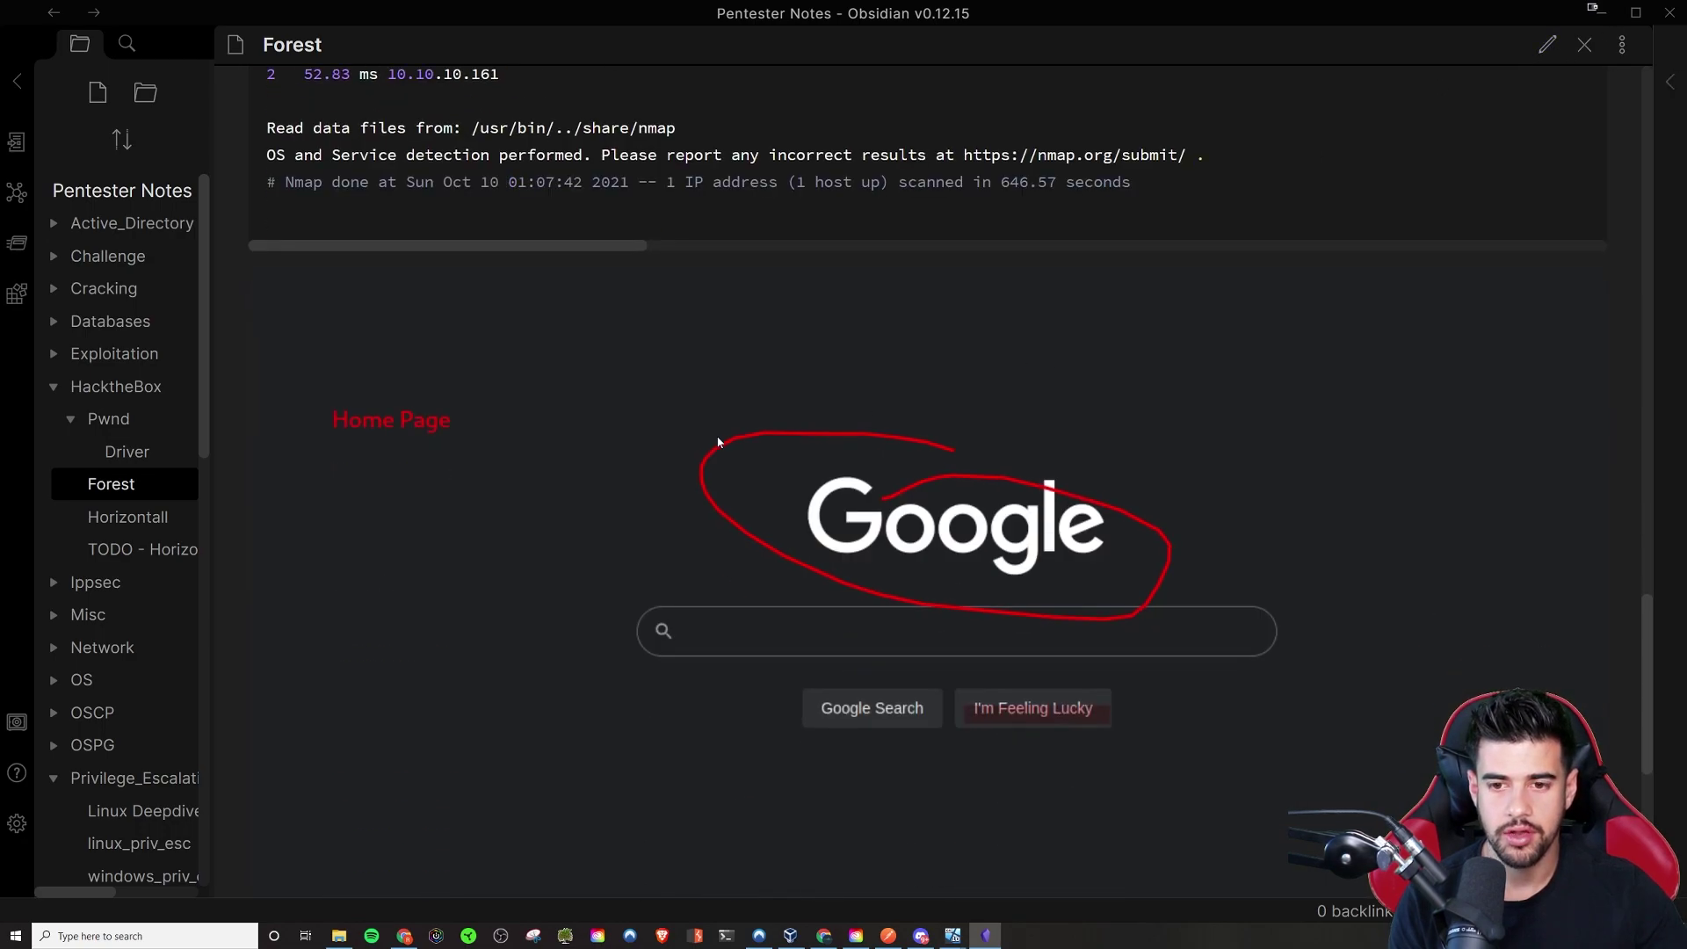
pyautogui.scroll(-3, 773, 531)
pyautogui.scroll(2, 773, 534)
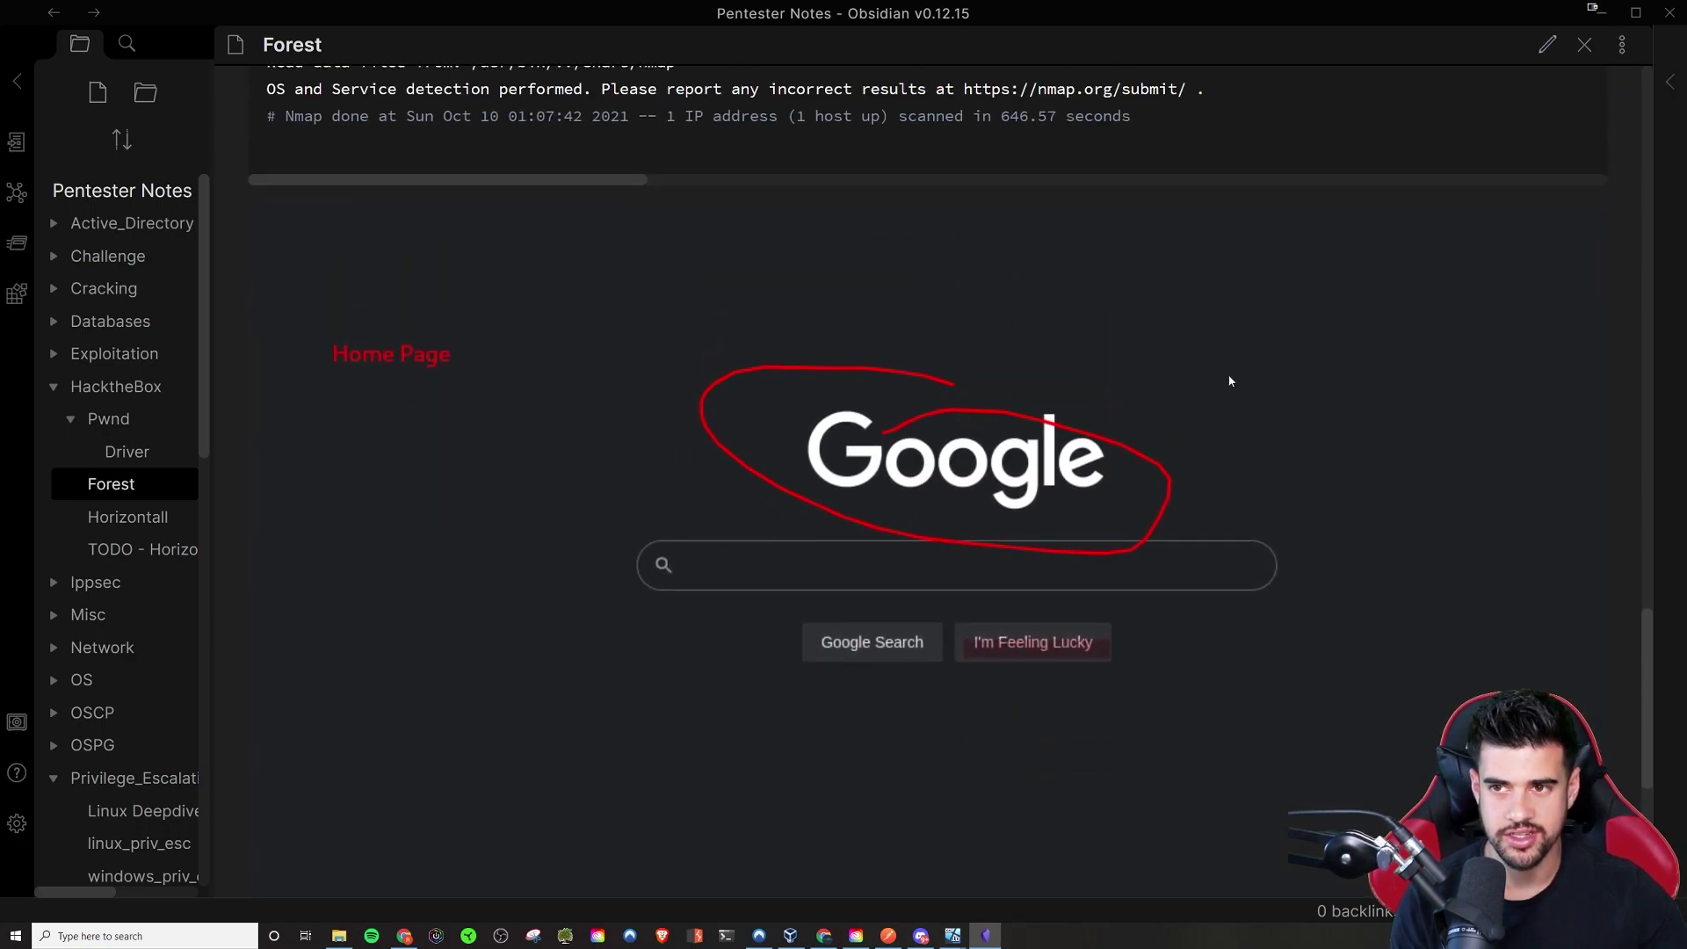
pyautogui.hotkey('ctrl', '-')
pyautogui.hotkey('ctrl', 'e')
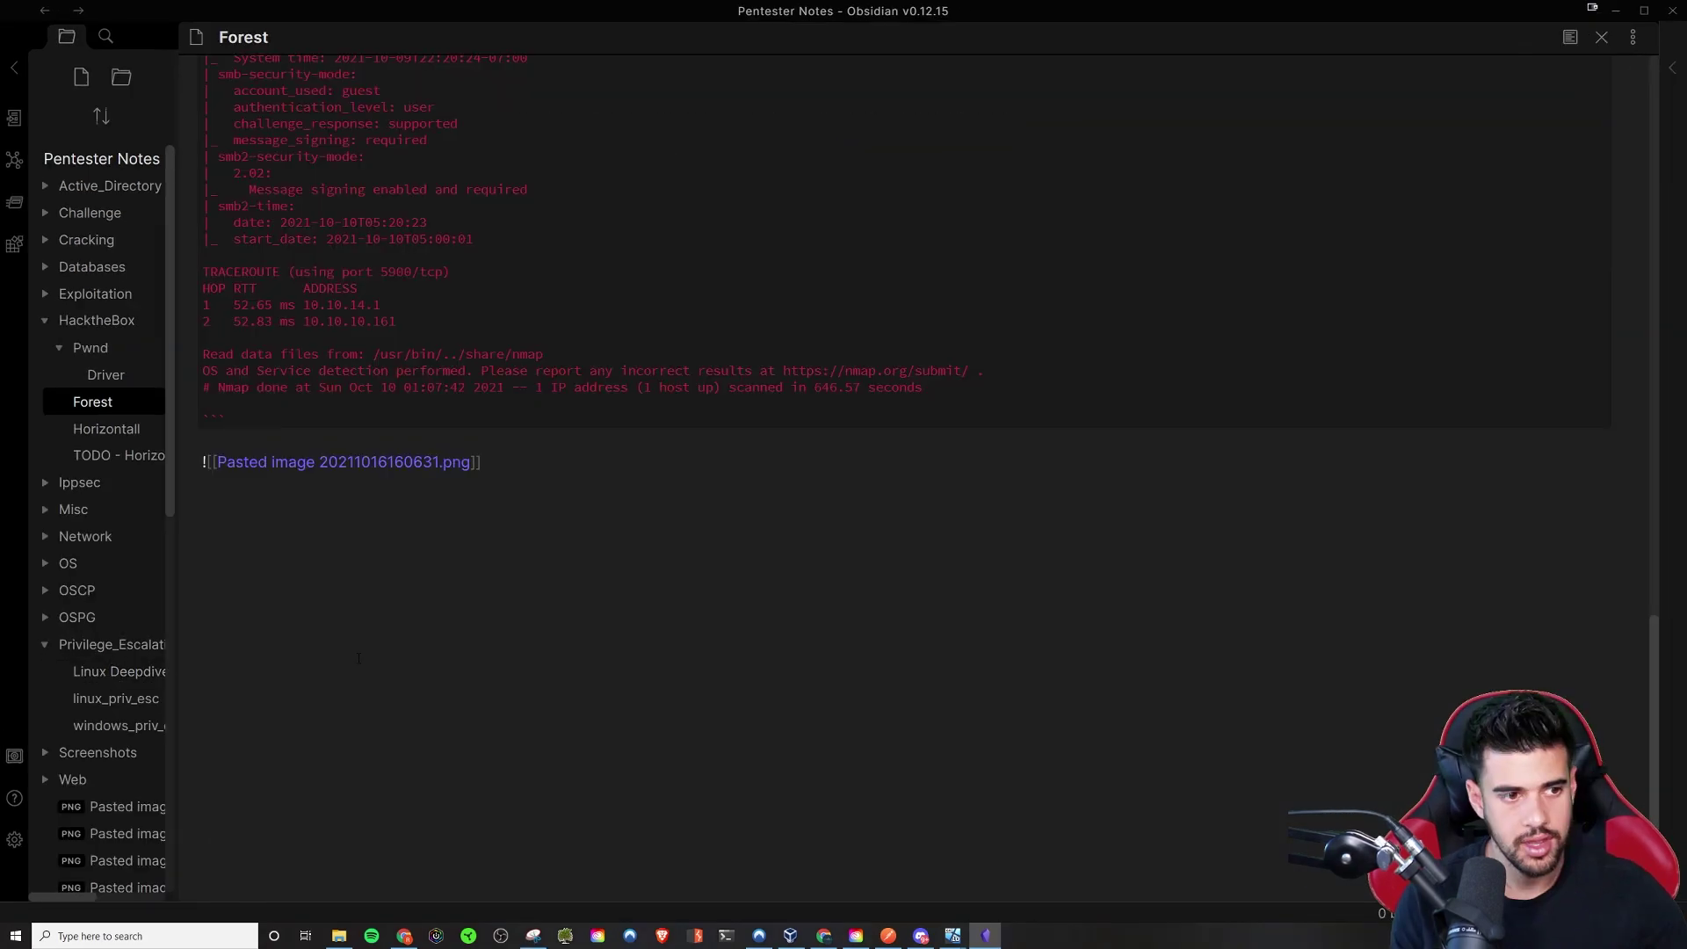
# - Paste the Home Page snip as a second image and preview the Forest note with both images
pyautogui.click(531, 936)
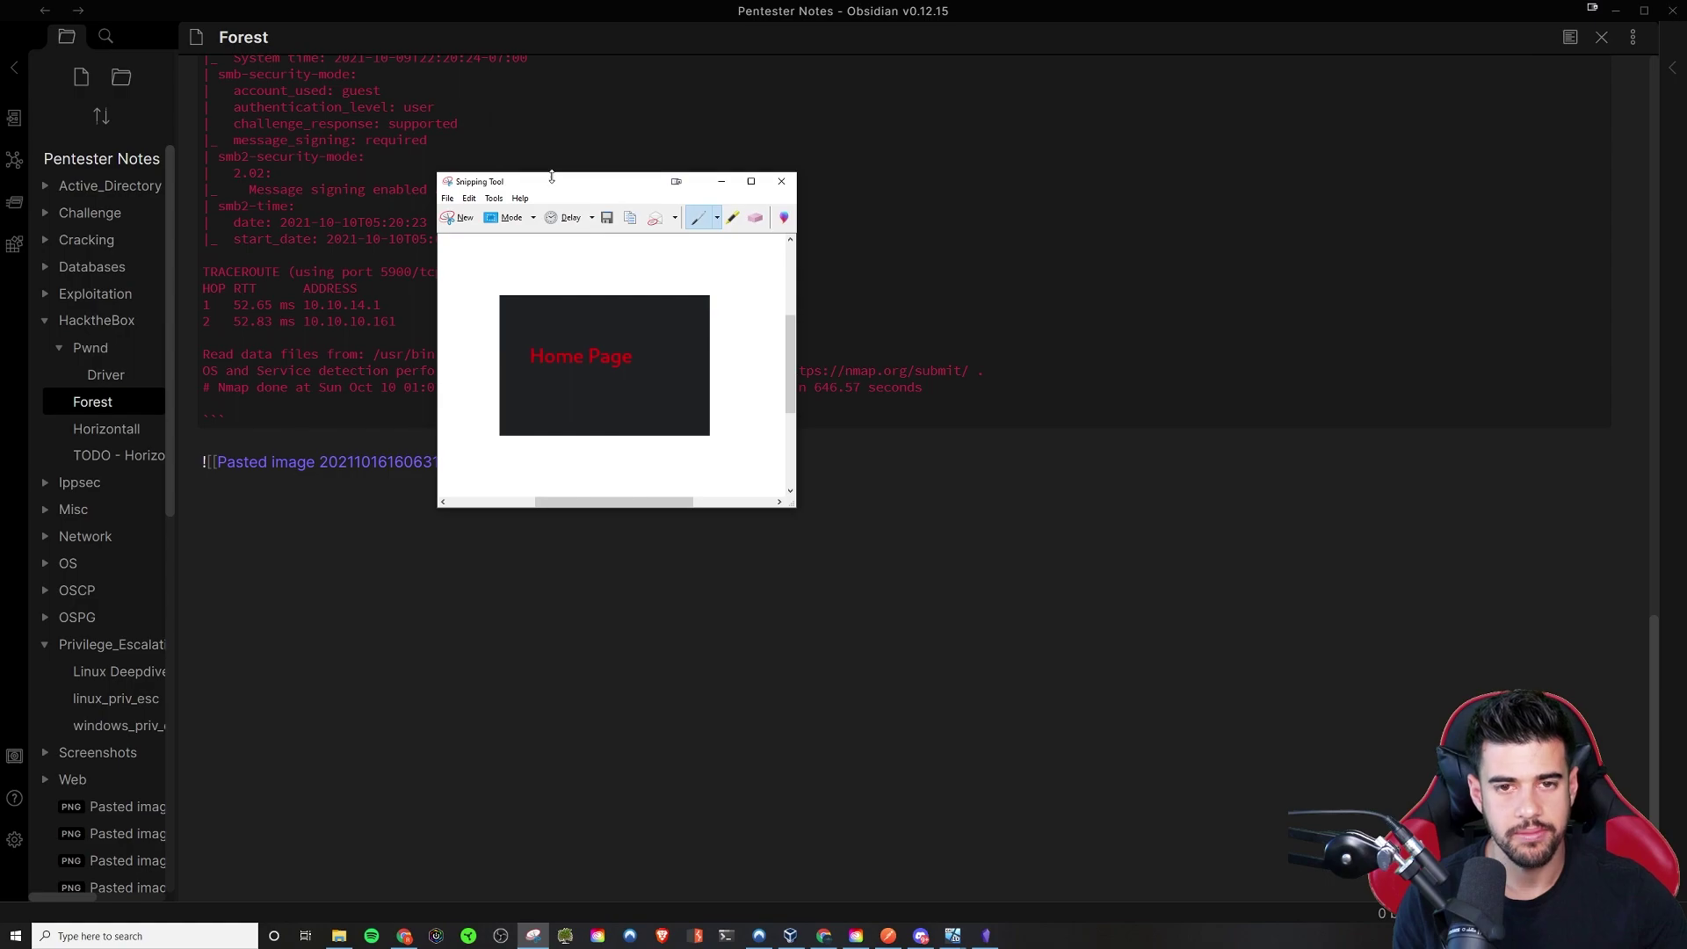
pyautogui.click(722, 181)
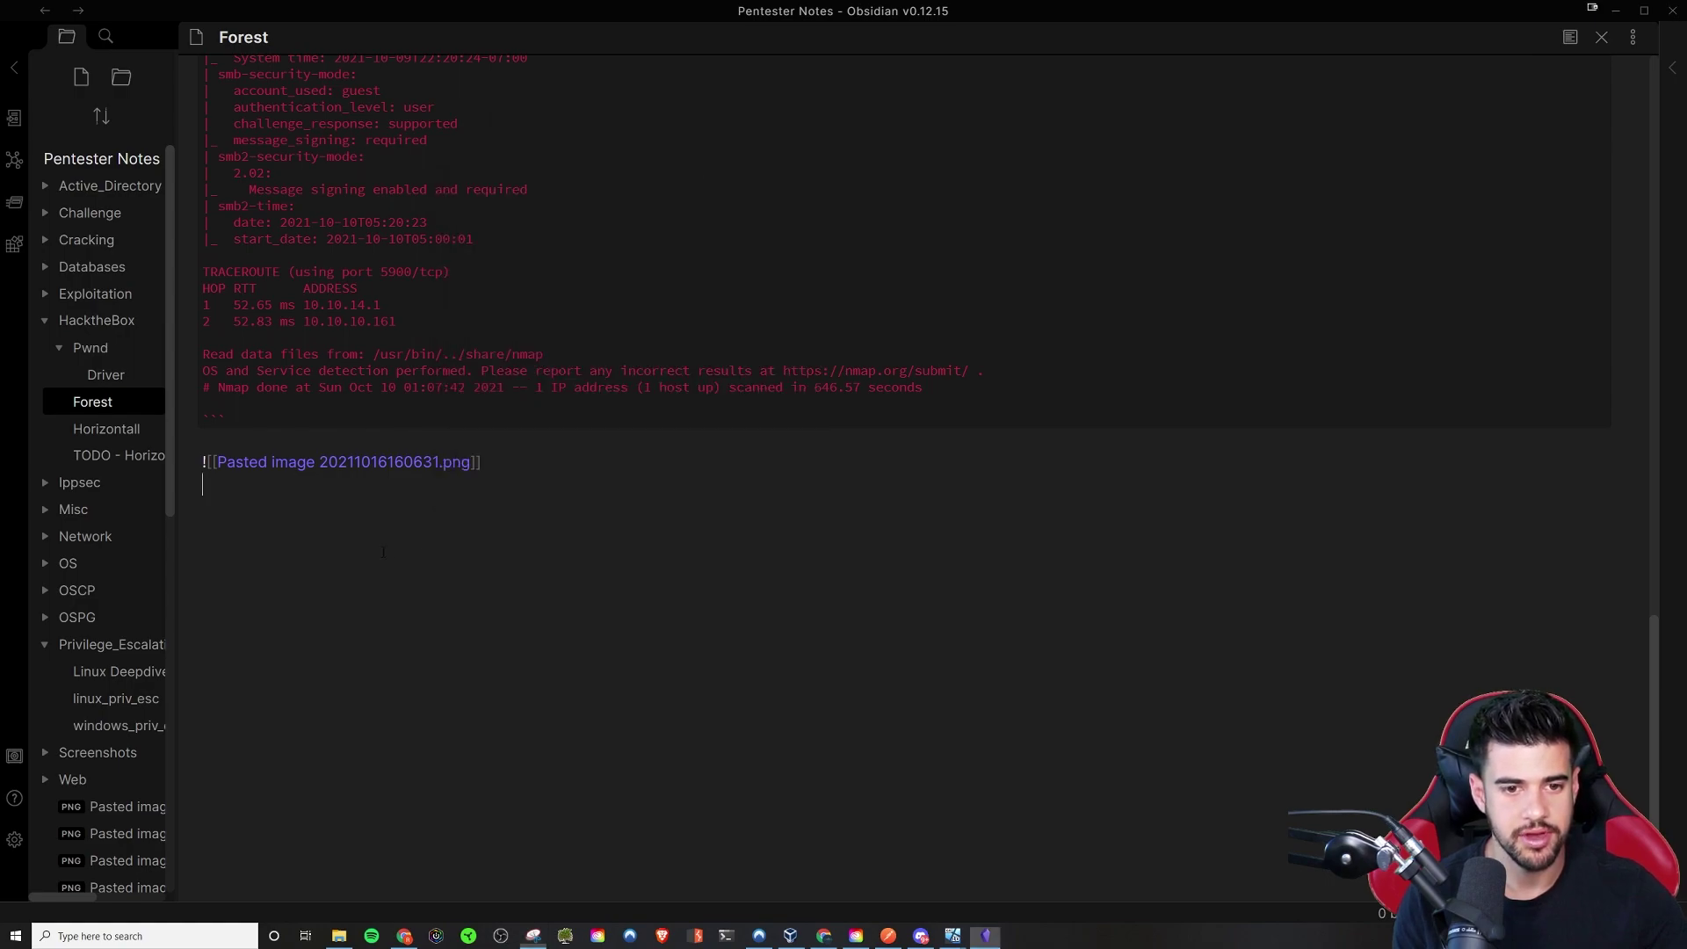
pyautogui.write('![[Pasted image 20211016160714.png]]')
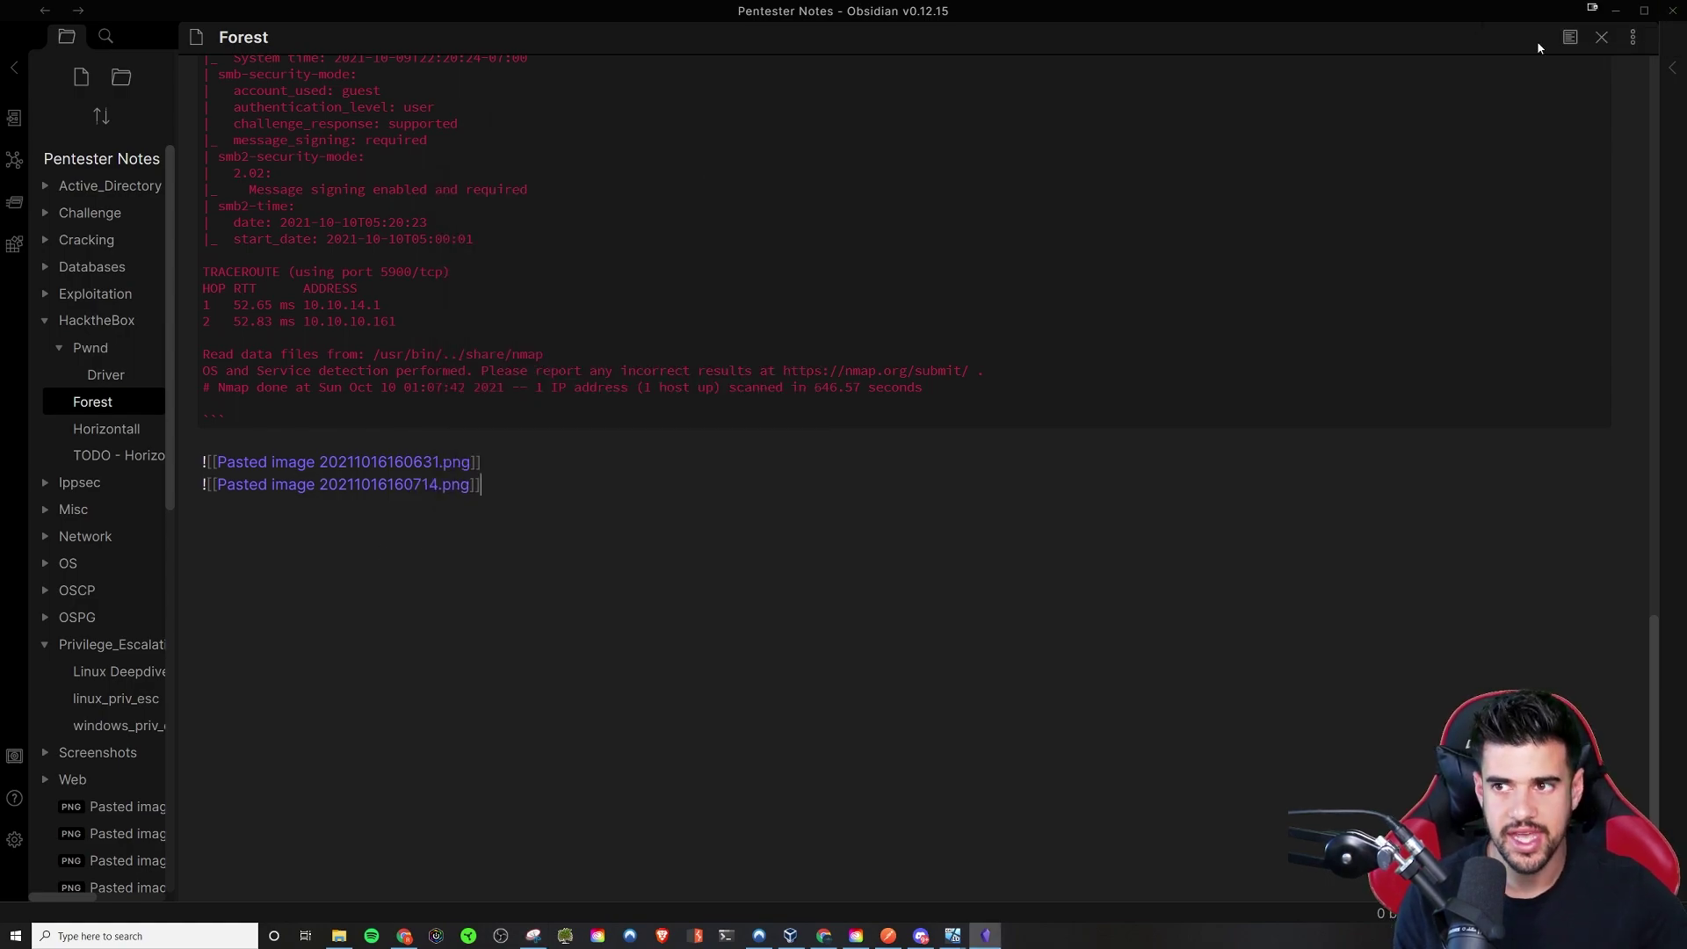
pyautogui.click(1567, 38)
pyautogui.scroll(-5, 999, 619)
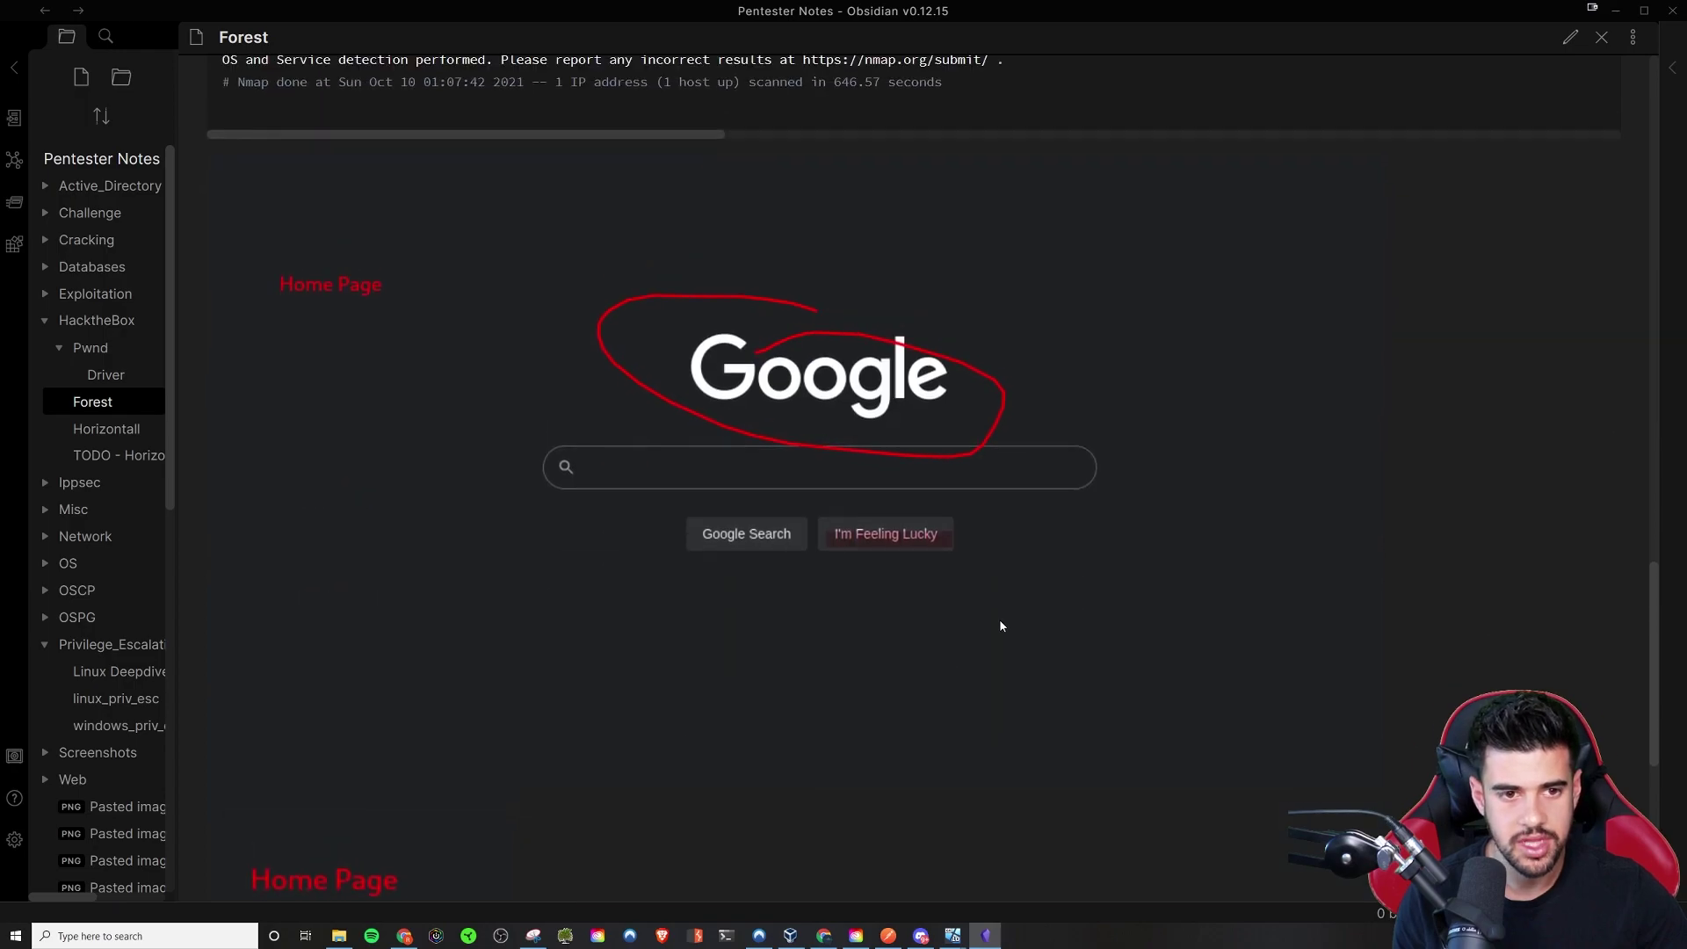
pyautogui.scroll(-3, 990, 630)
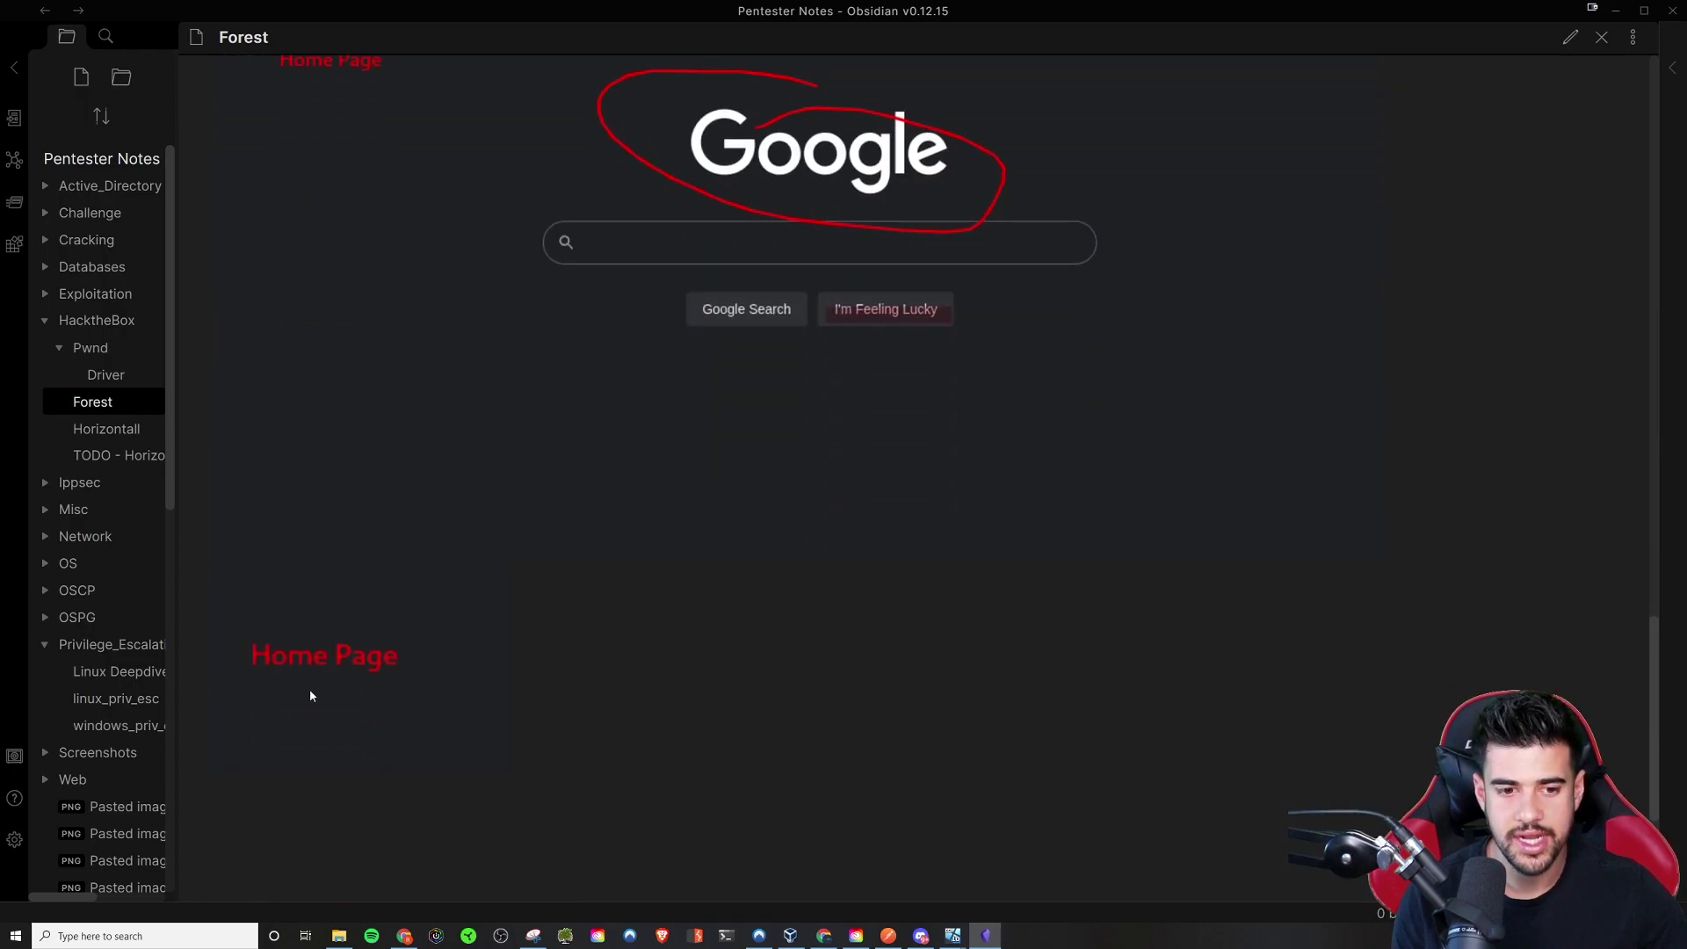
# - Delete the second image link so one screenshot remains, then minimize Obsidian
pyautogui.click(1570, 37)
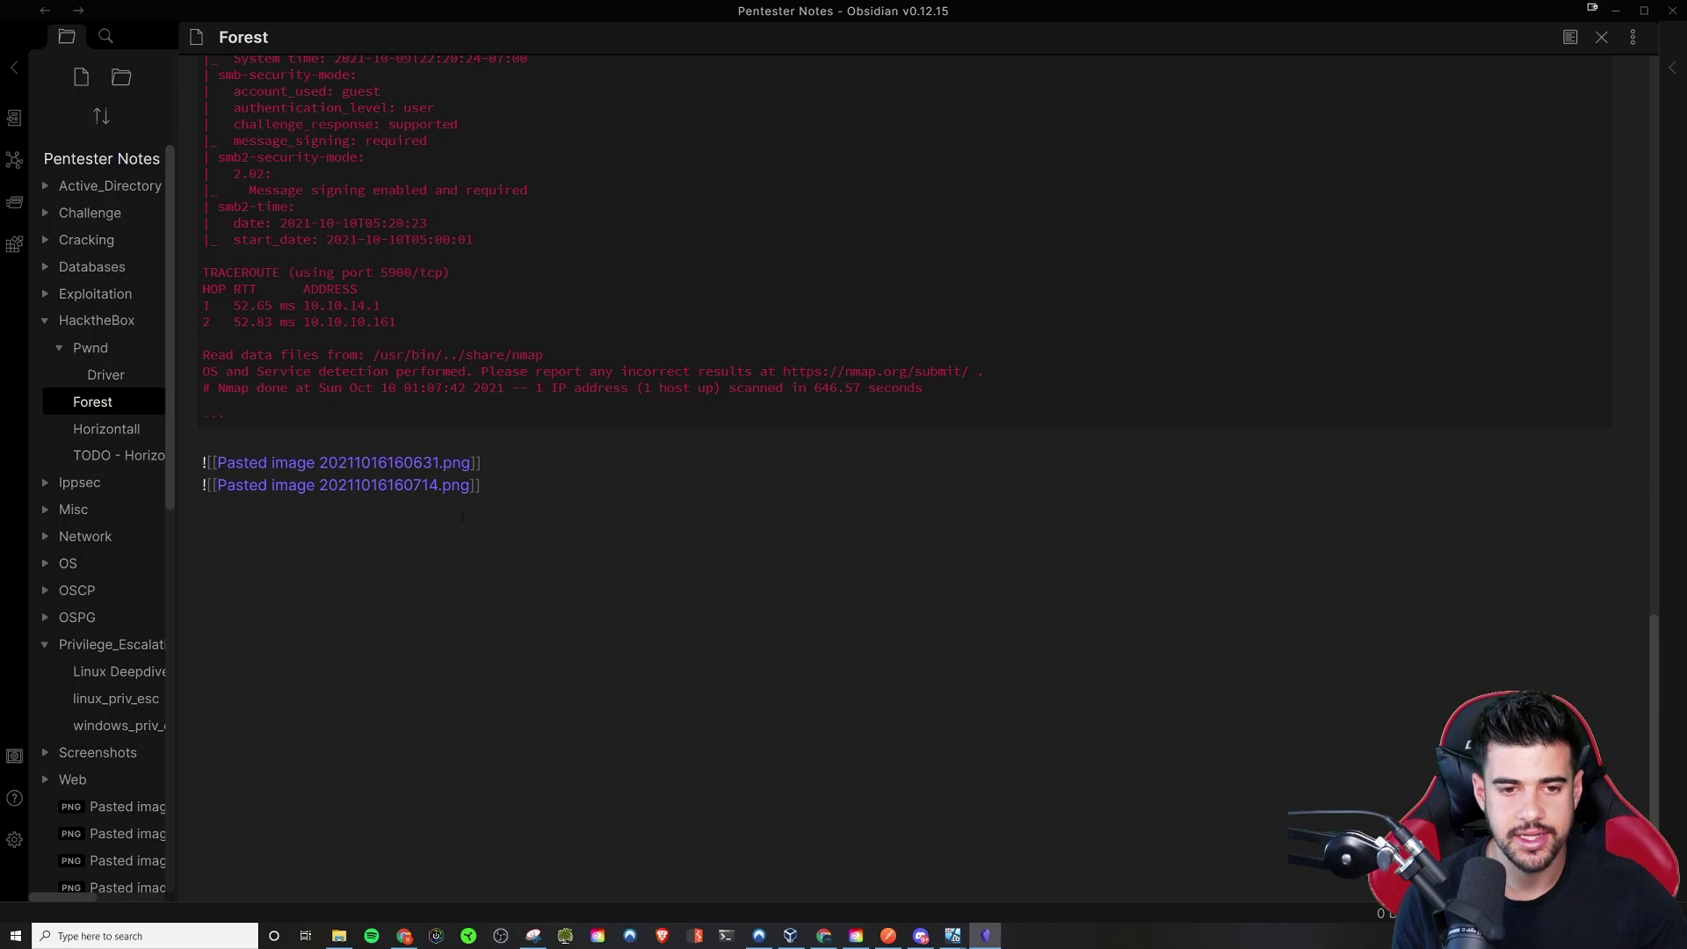
pyautogui.hotkey('ctrl', 'shift', 'Left')
pyautogui.hotkey('ctrl', 'shift', 'Left')
pyautogui.hotkey('ctrl', 'shift', 'Left')
pyautogui.hotkey('ctrl', 'shift', 'Left')
pyautogui.hotkey('ctrl', 'shift', 'Left')
pyautogui.hotkey('ctrl', 'shift', 'Left')
pyautogui.press('BackSpace')
pyautogui.press('BackSpace')
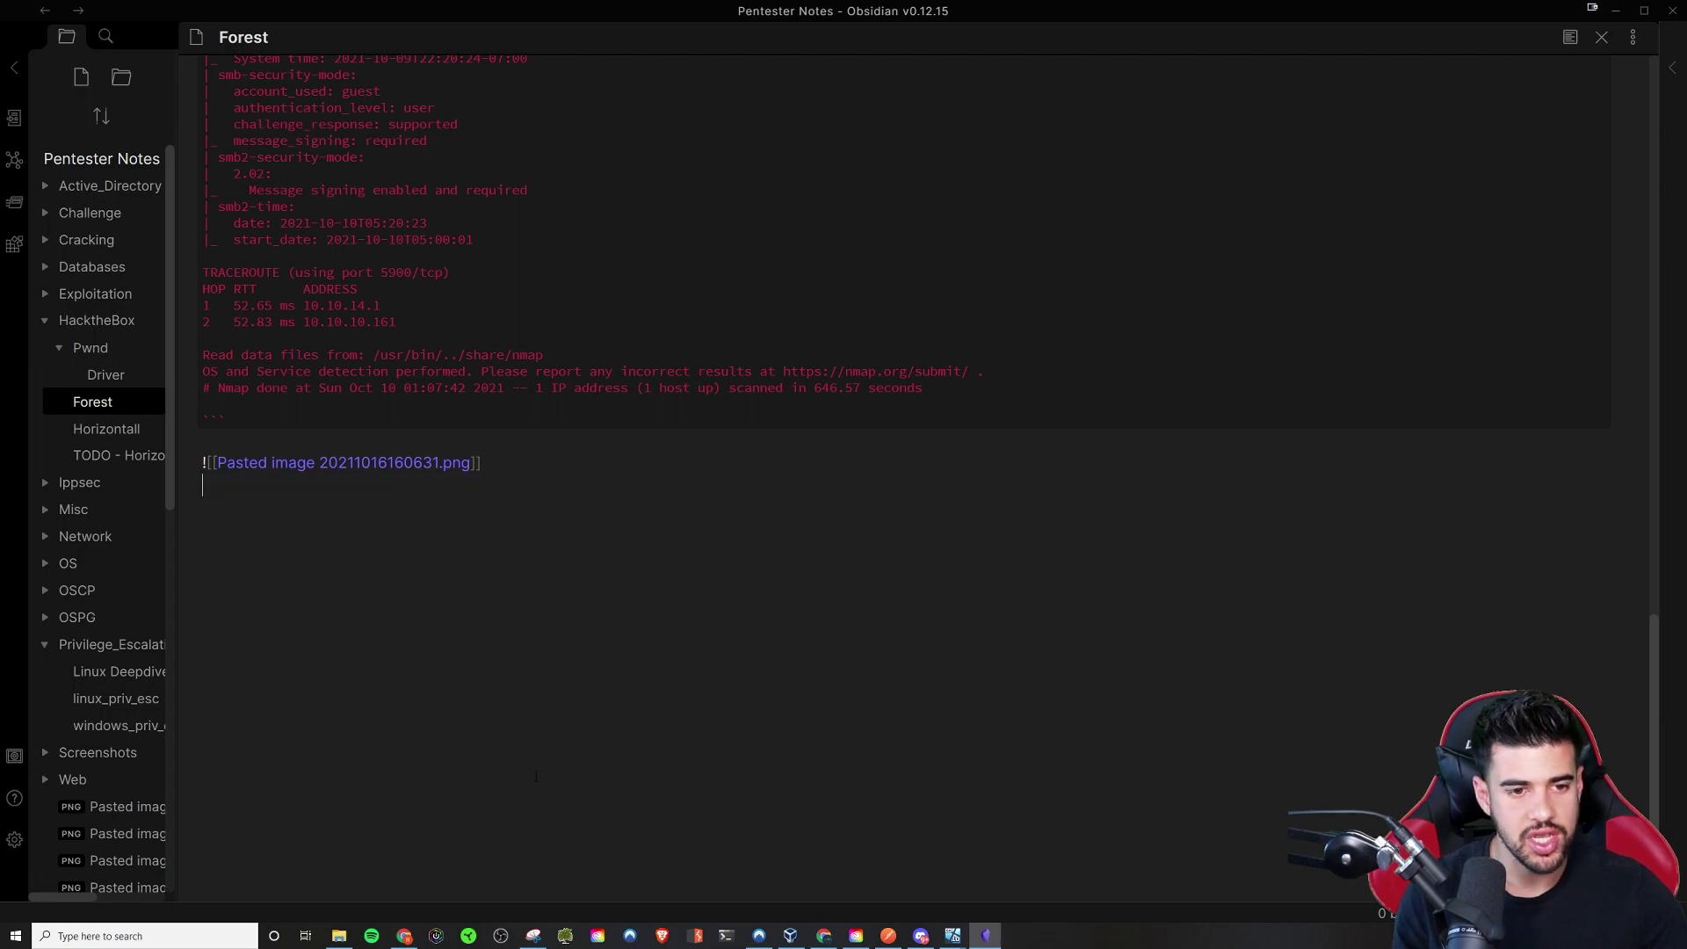
pyautogui.click(986, 934)
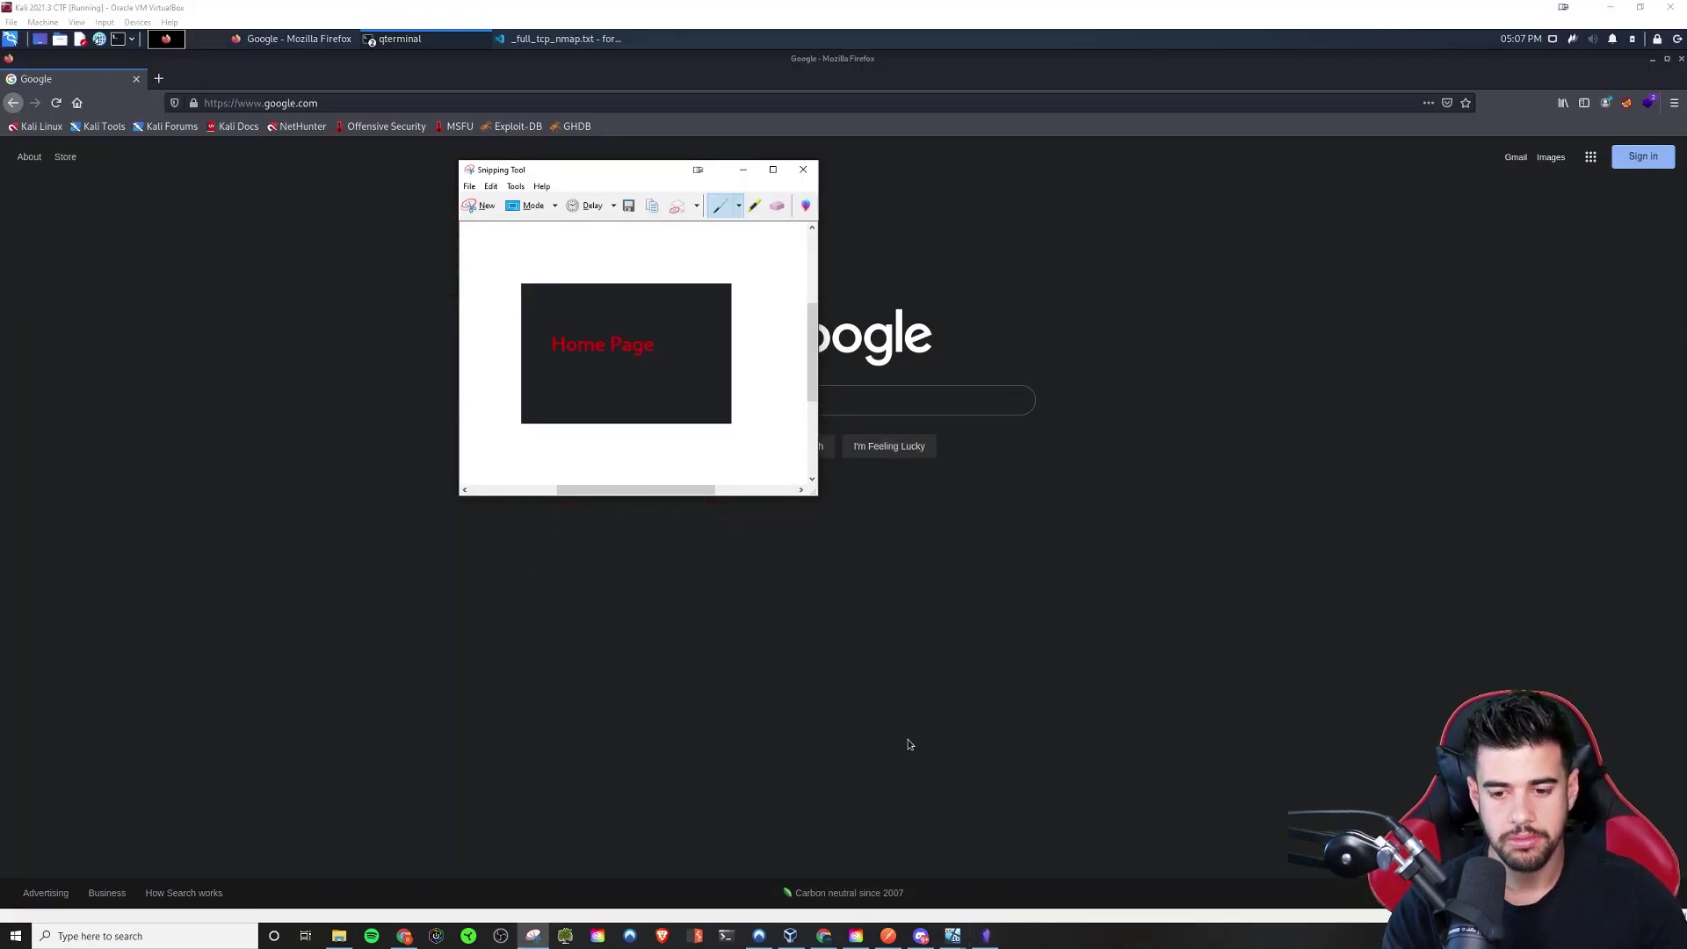
# - Start a Flameshot capture and take a new snip around the Google homepage
pyautogui.press('Print')
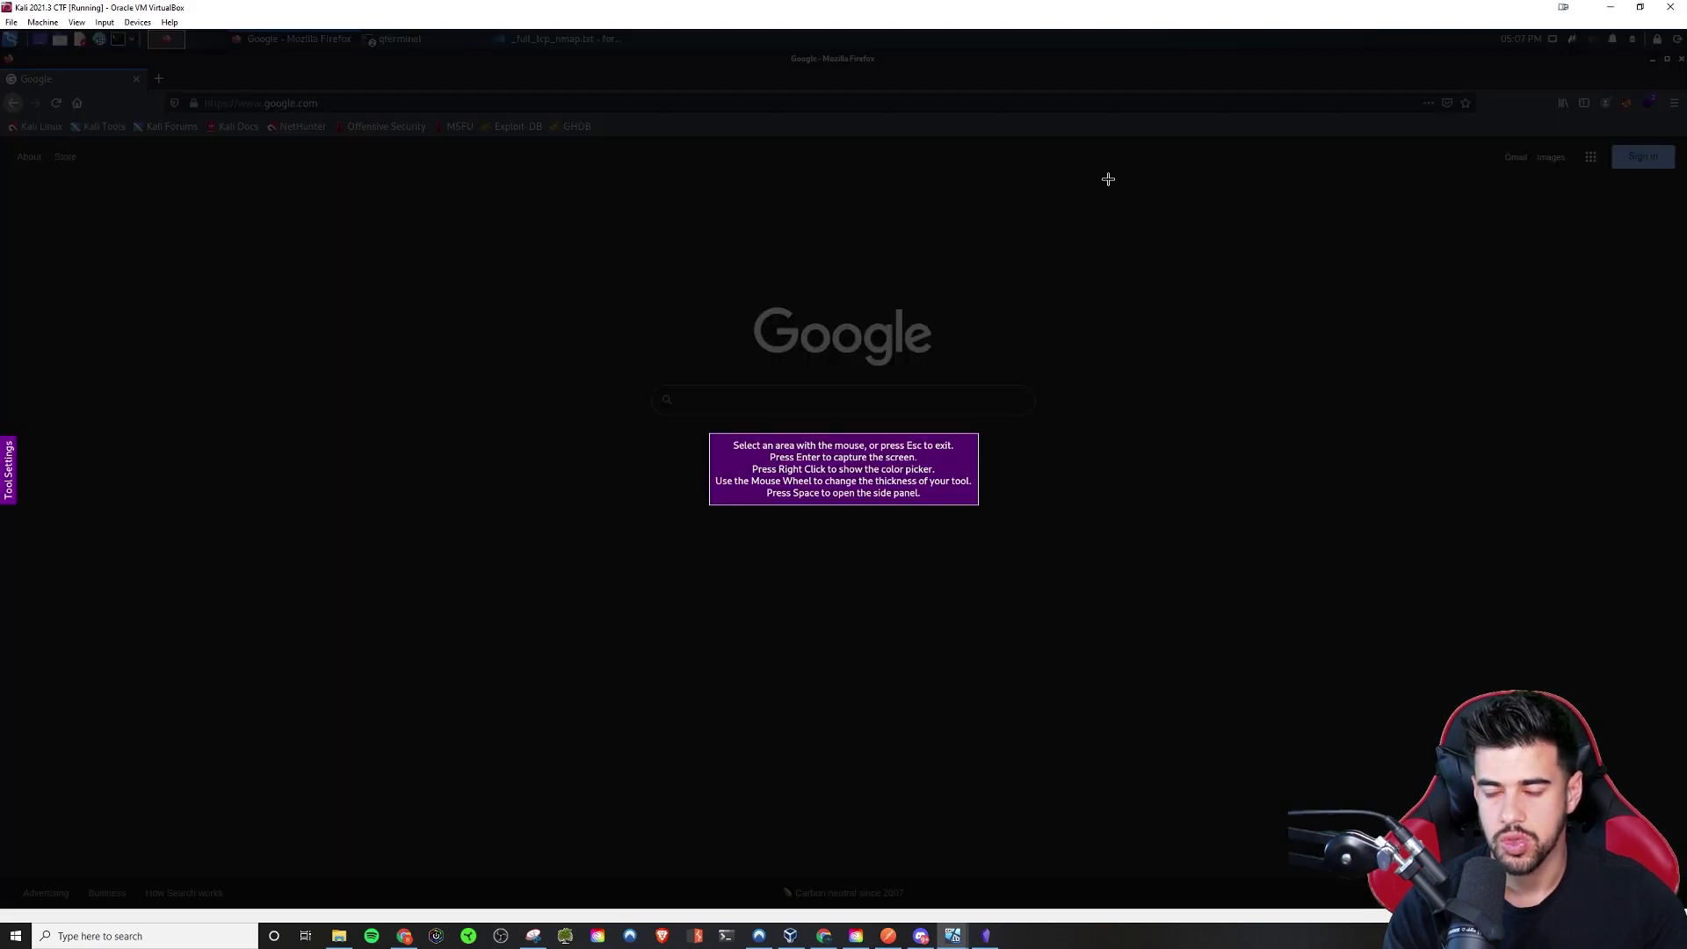
pyautogui.moveTo(452, 268); pyautogui.dragTo(1125, 513)
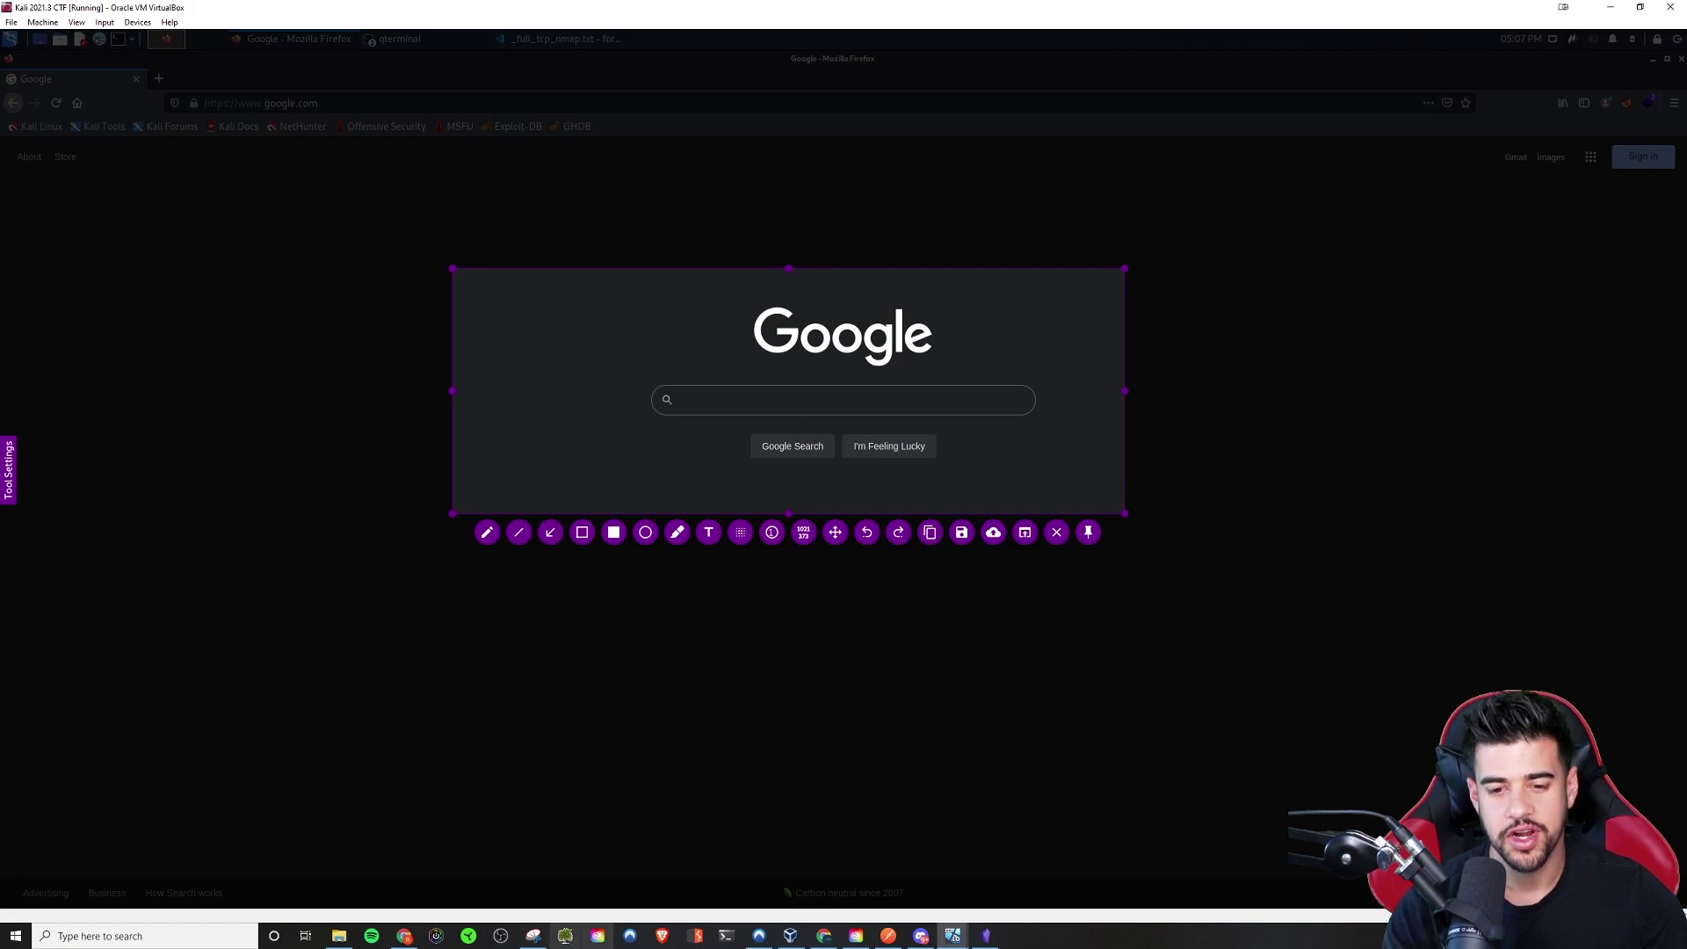
pyautogui.click(531, 935)
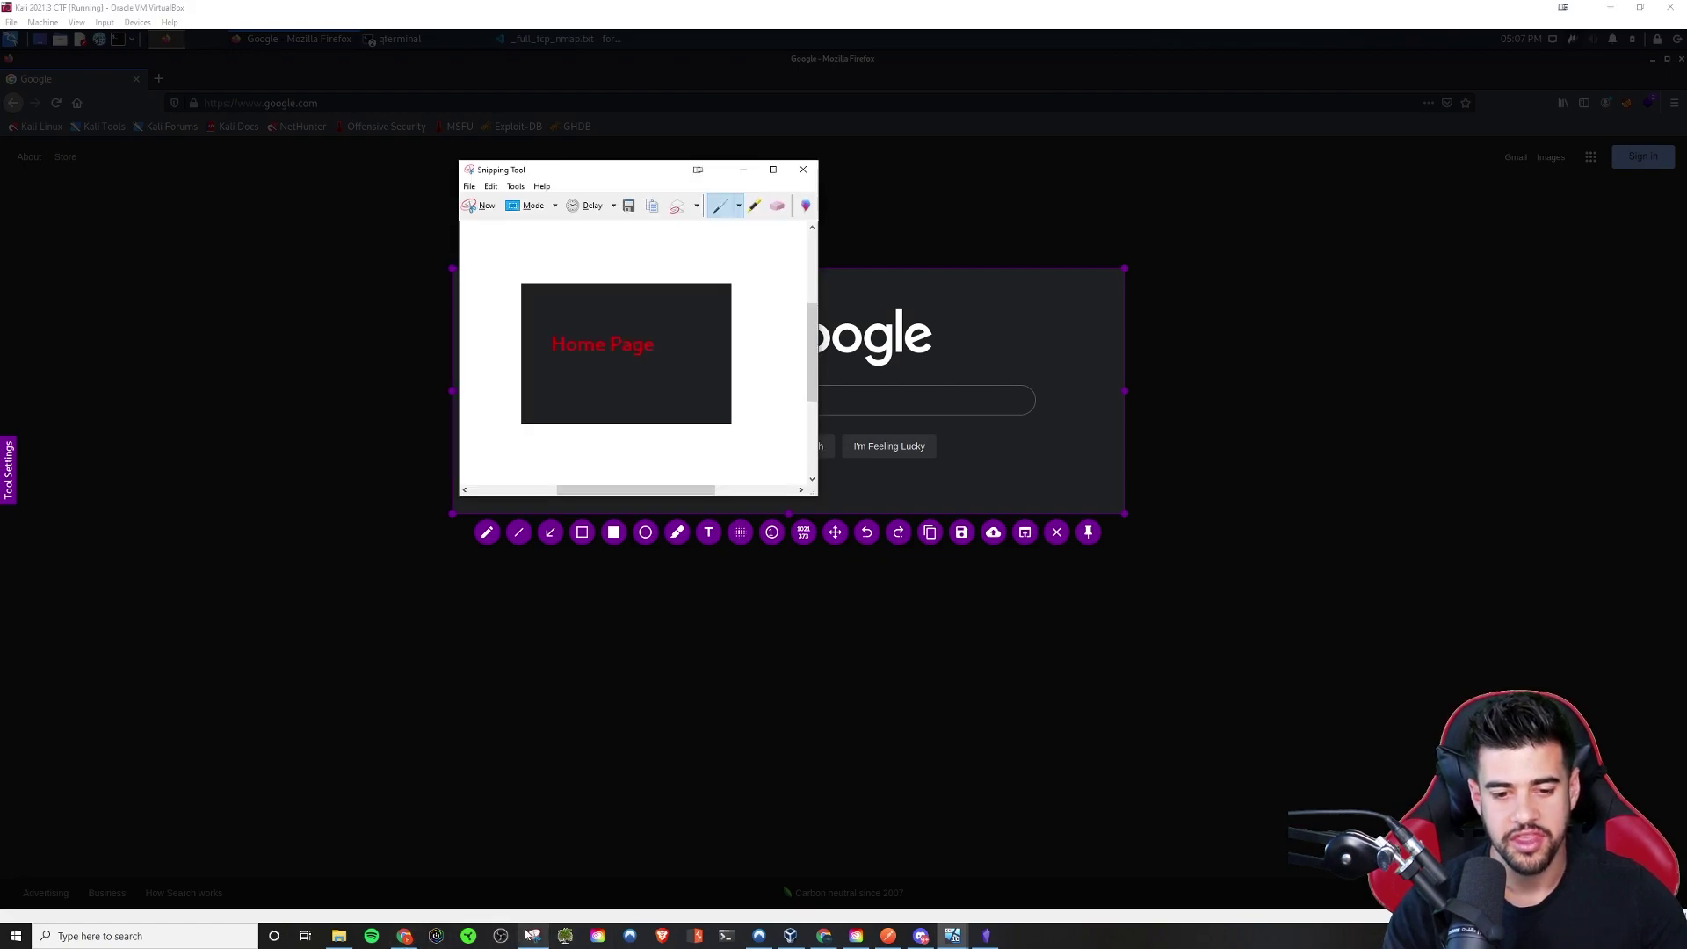
pyautogui.click(477, 206)
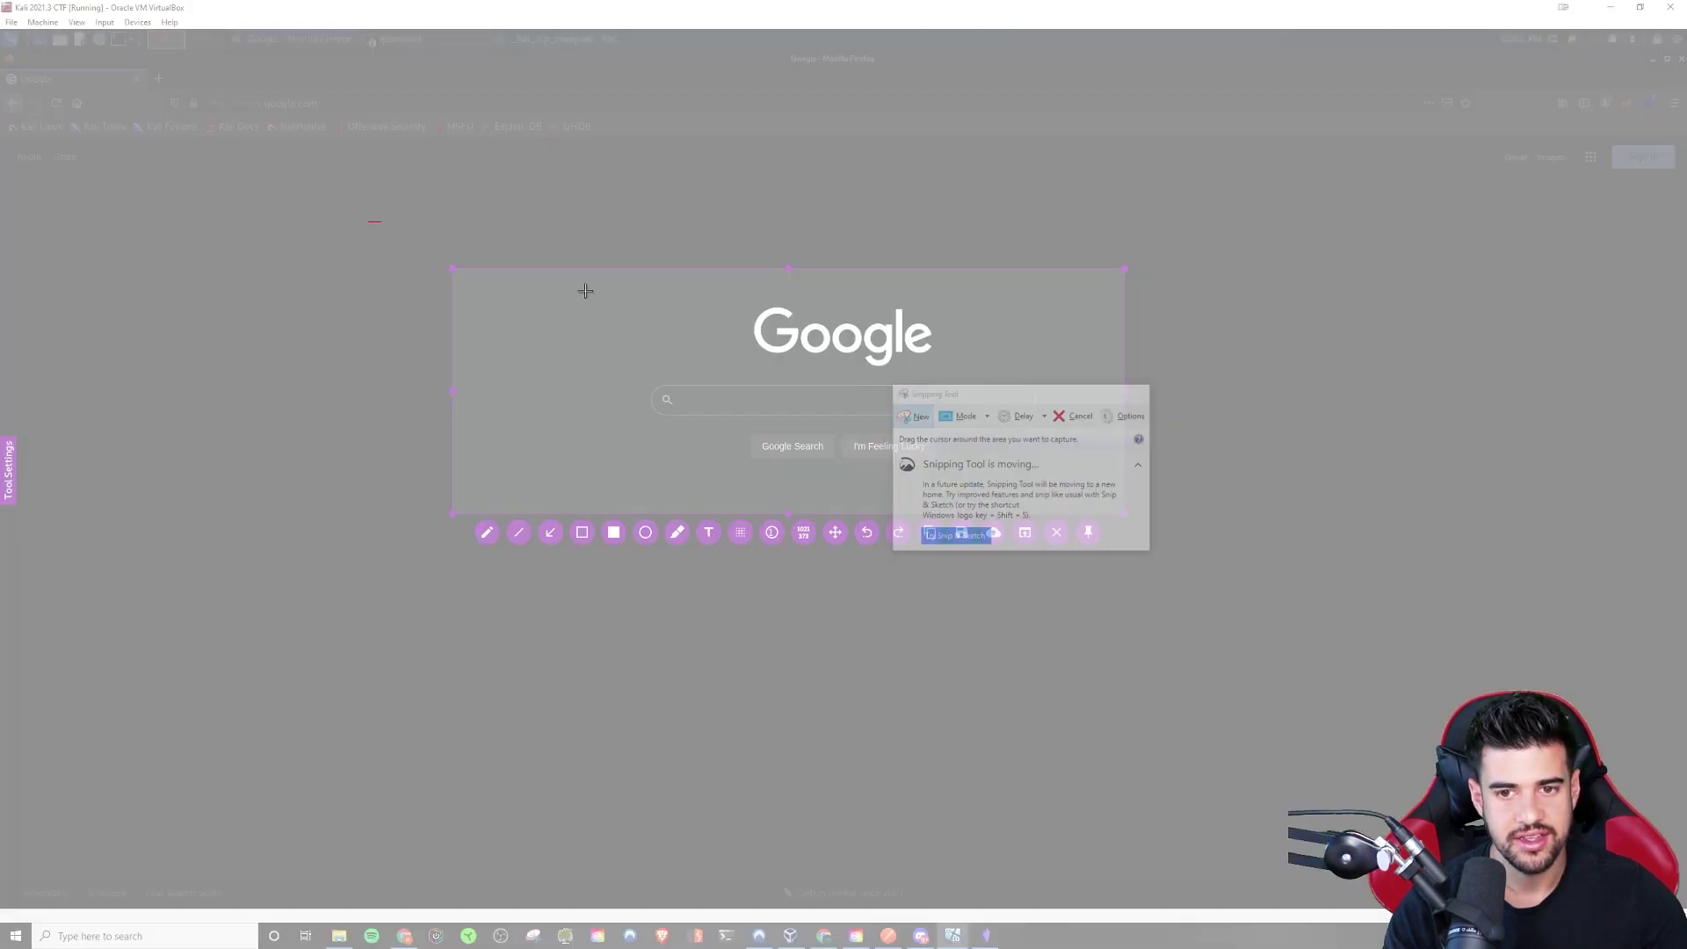
pyautogui.moveTo(367, 221)
pyautogui.mouseDown()
pyautogui.moveTo(1163, 524)
pyautogui.moveTo(1137, 495)
pyautogui.mouseUp()
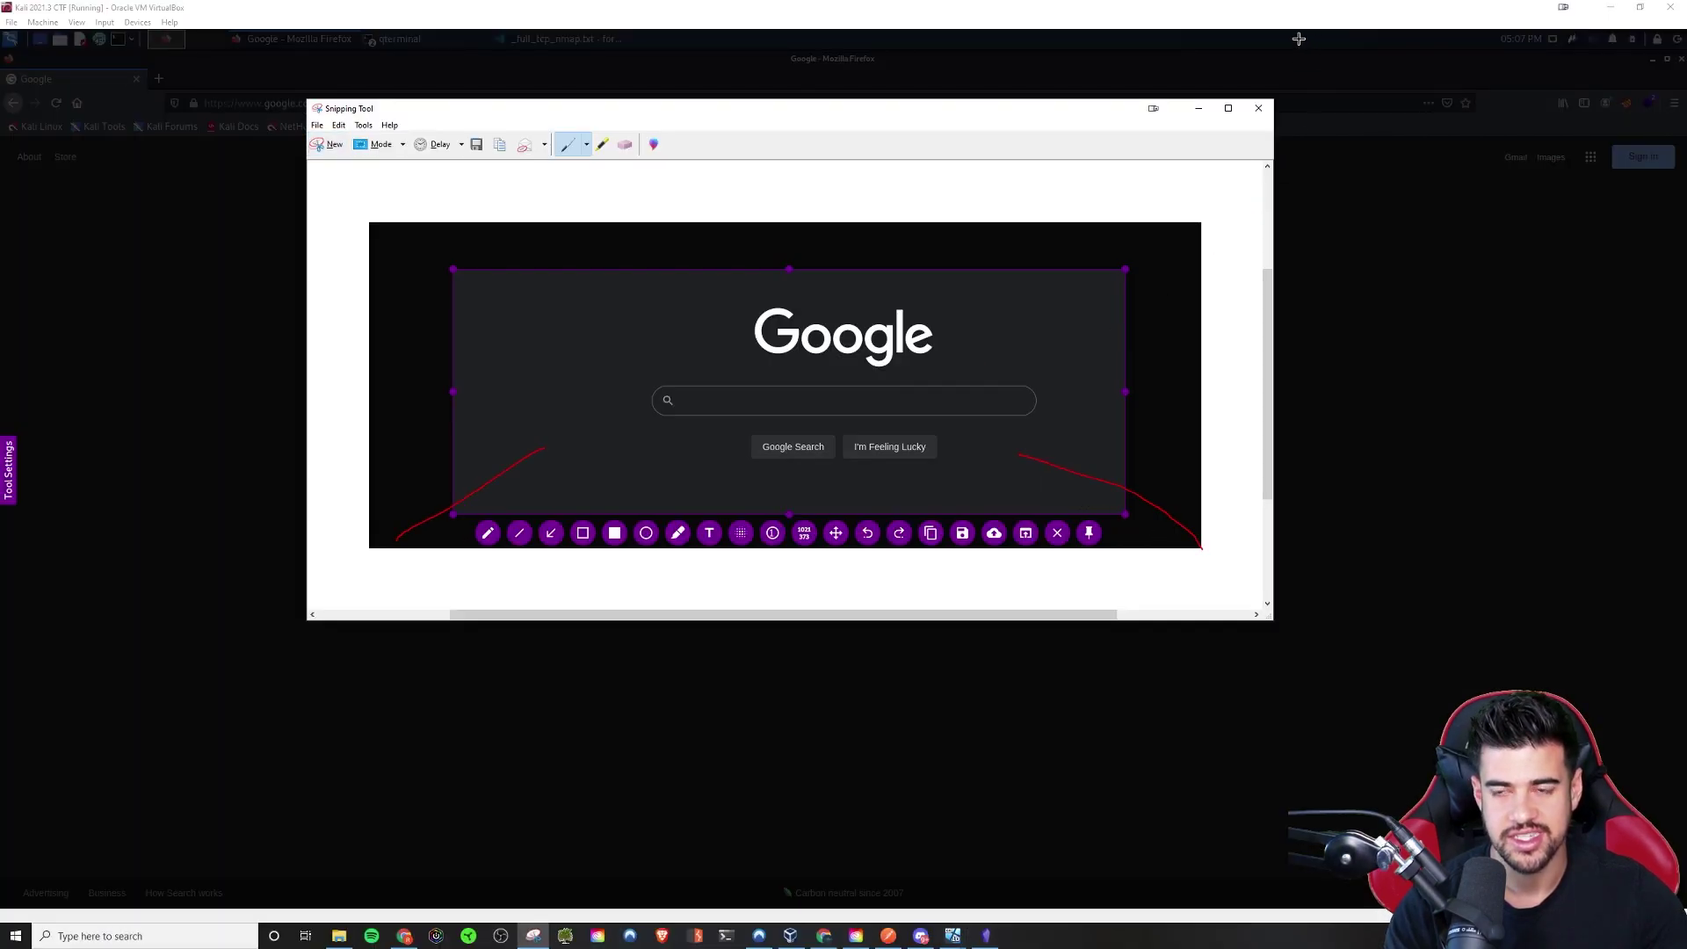
# - Close the extra snip without saving and cancel the Flameshot capture selection
pyautogui.click(1259, 107)
pyautogui.click(839, 376)
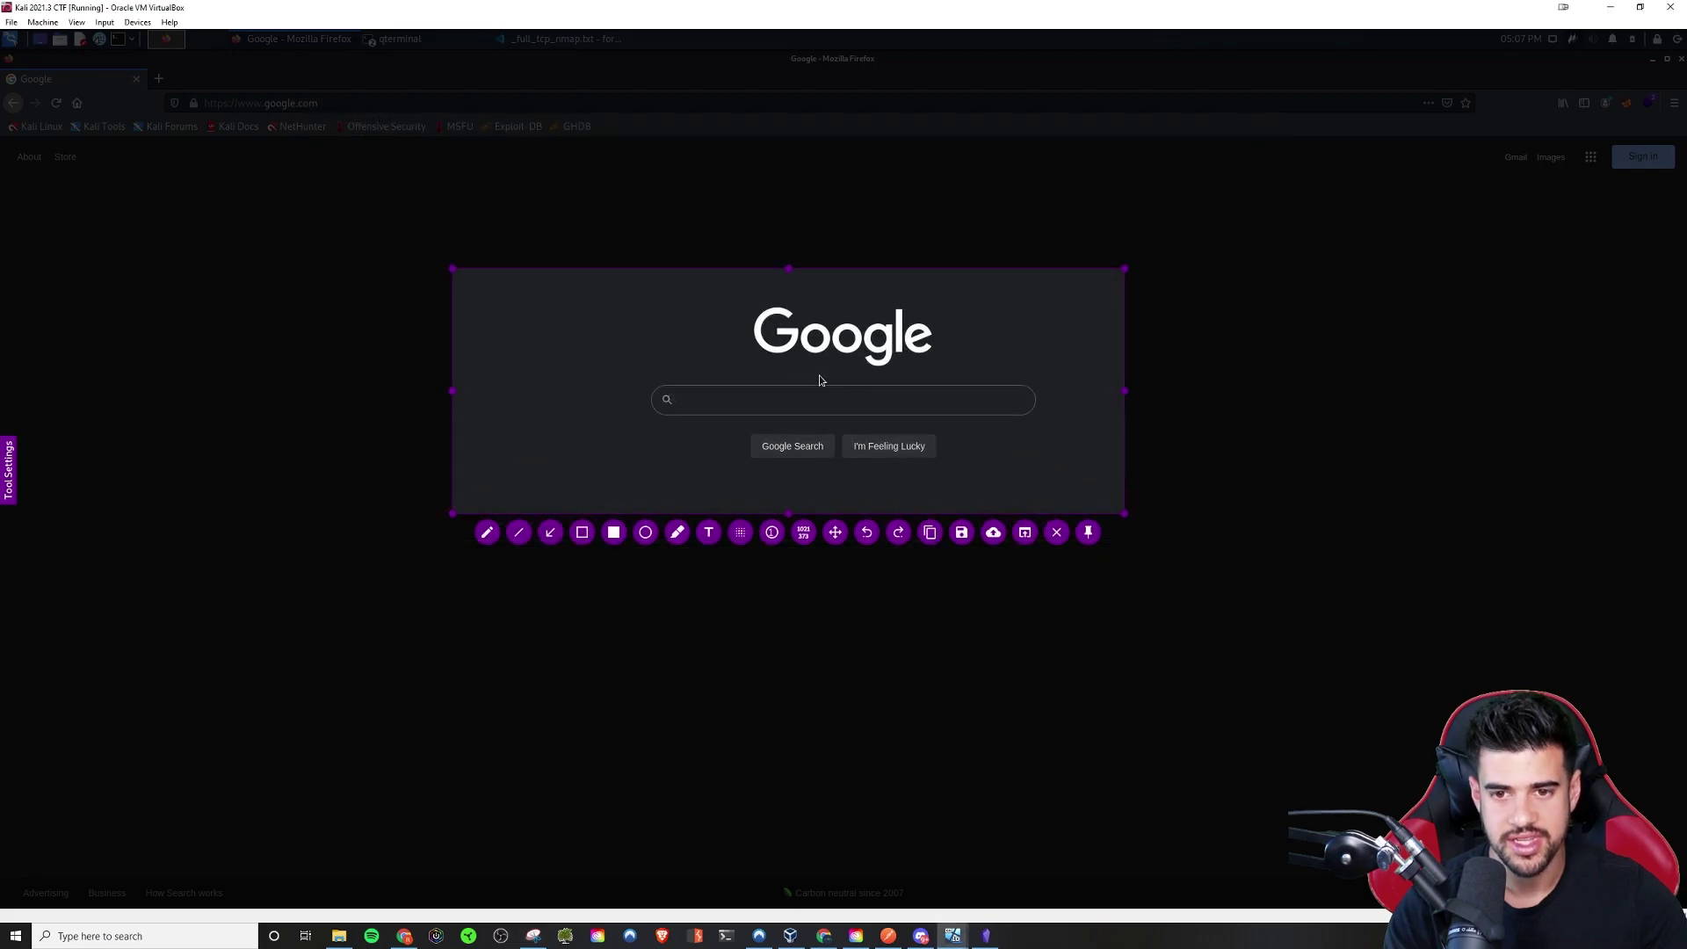
pyautogui.click(1344, 332)
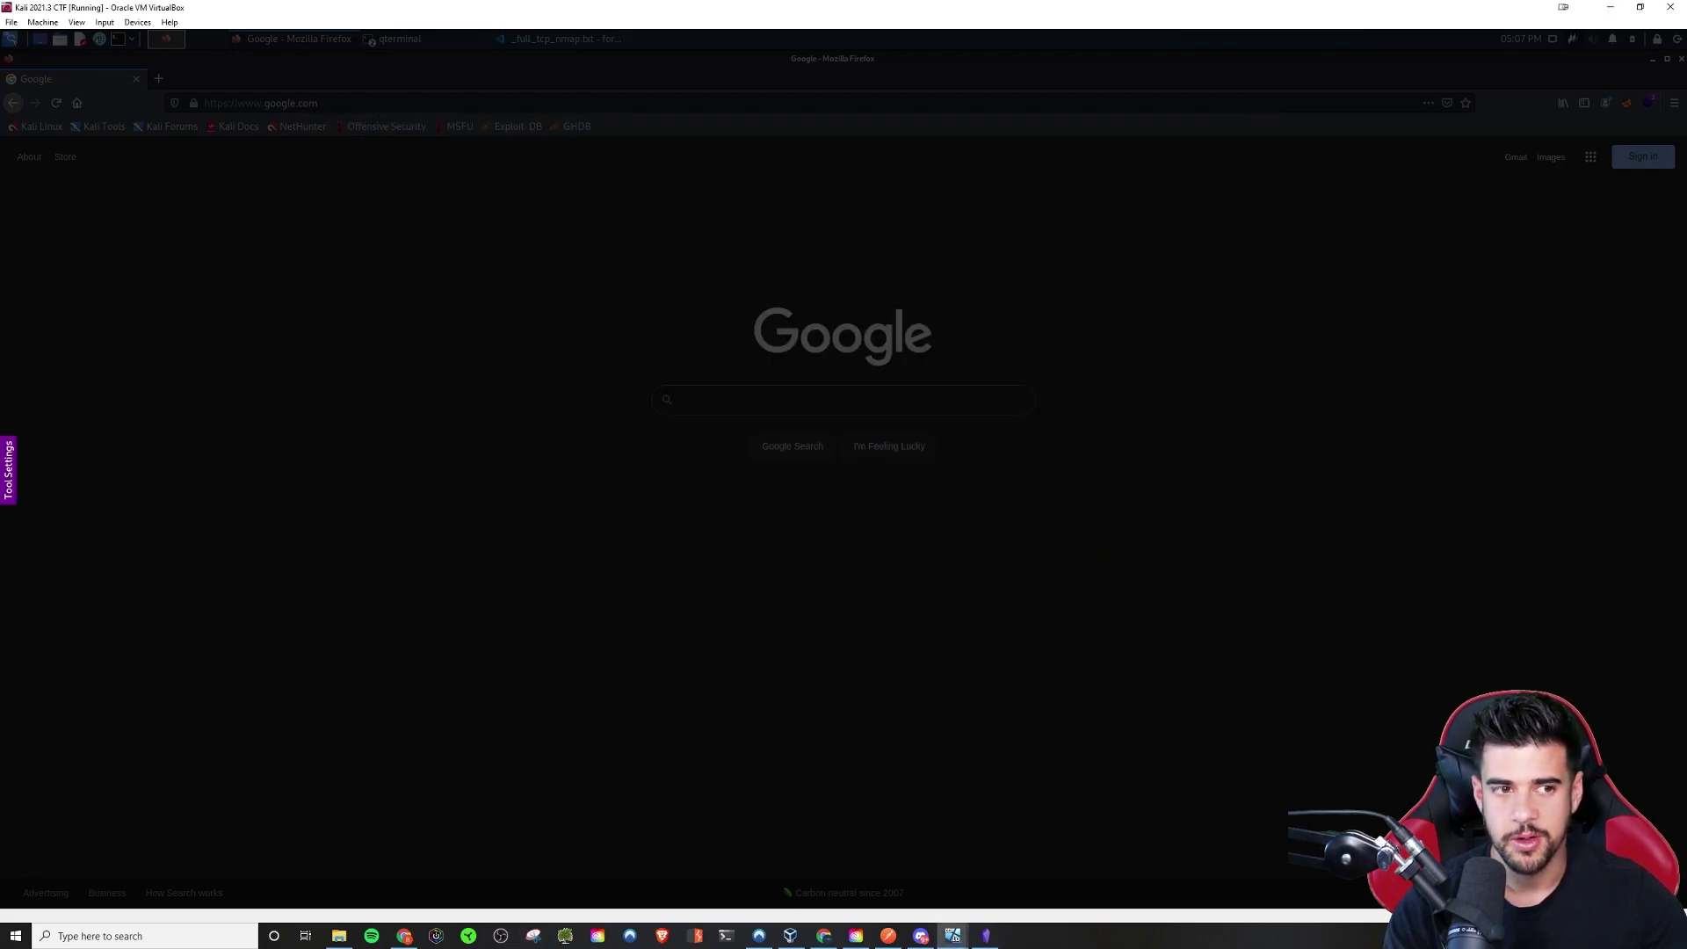
pyautogui.click(985, 936)
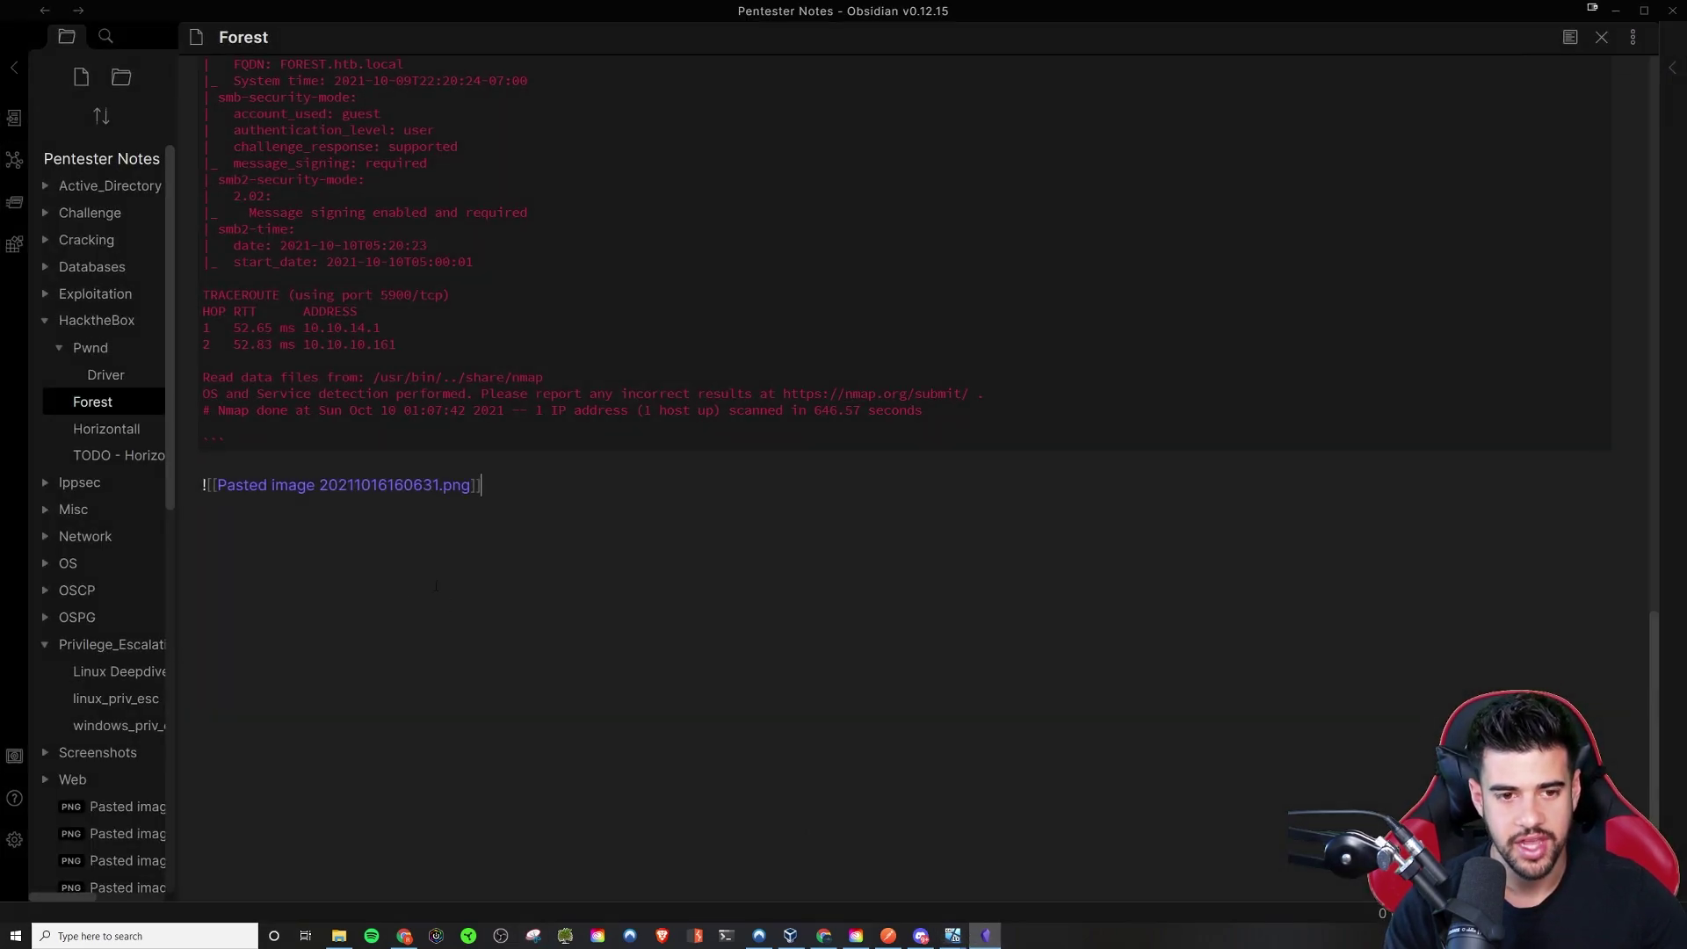
pyautogui.scroll(3, 540, 458)
pyautogui.scroll(-1, 279, 682)
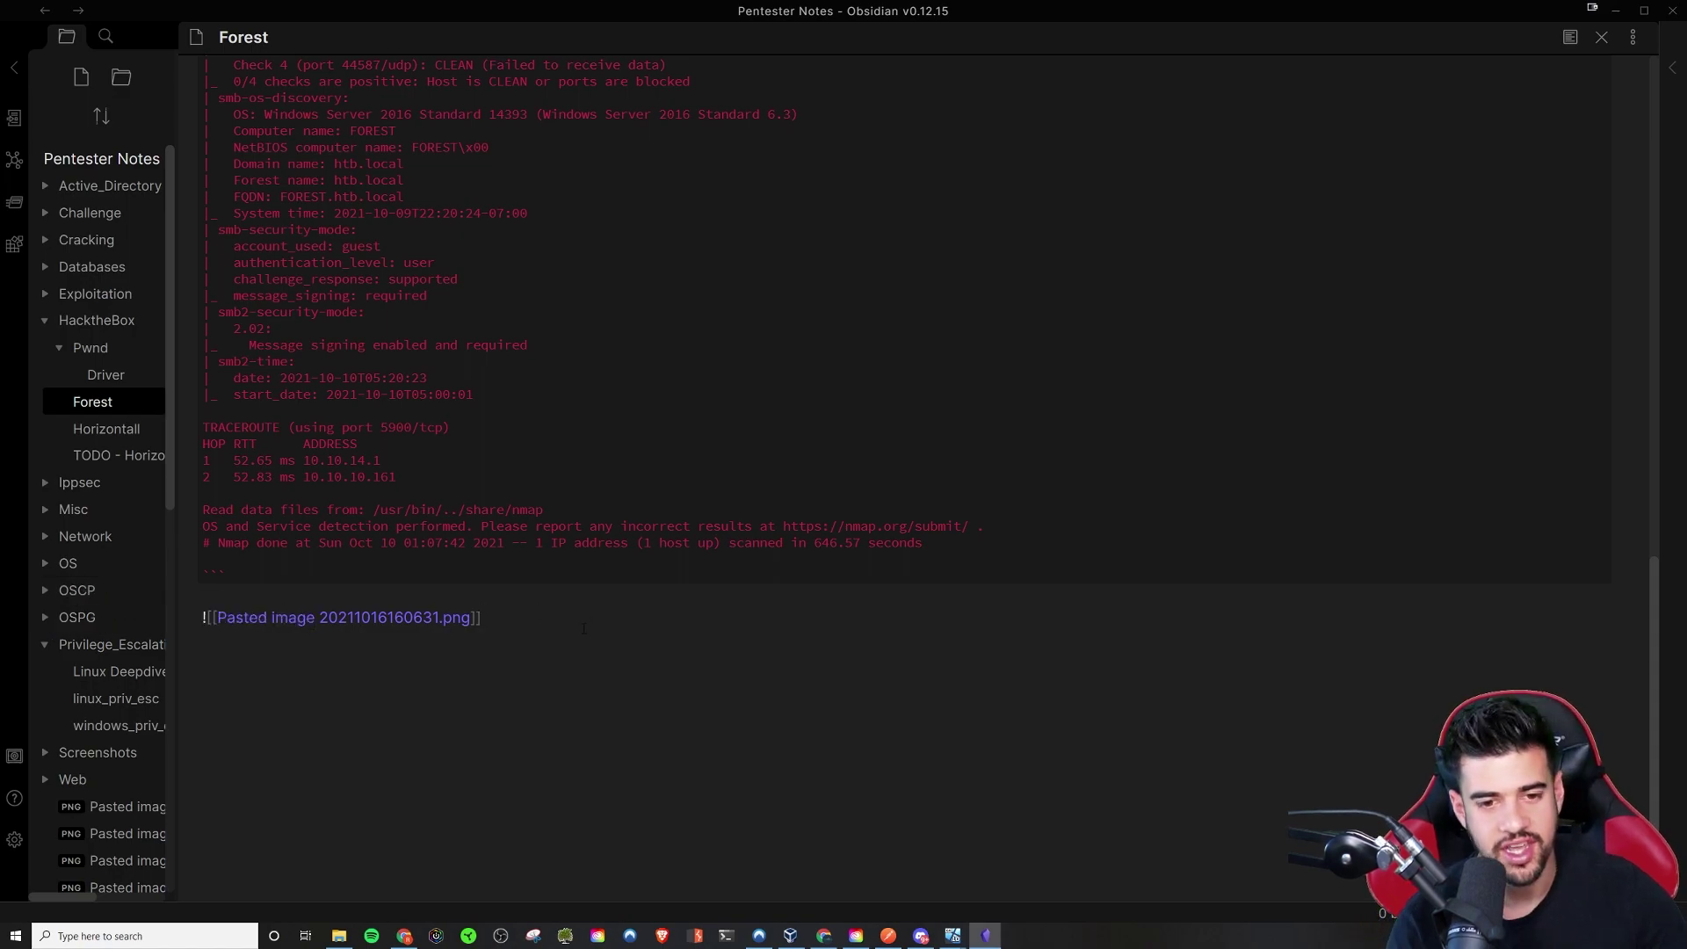
pyautogui.scroll(20, 583, 628)
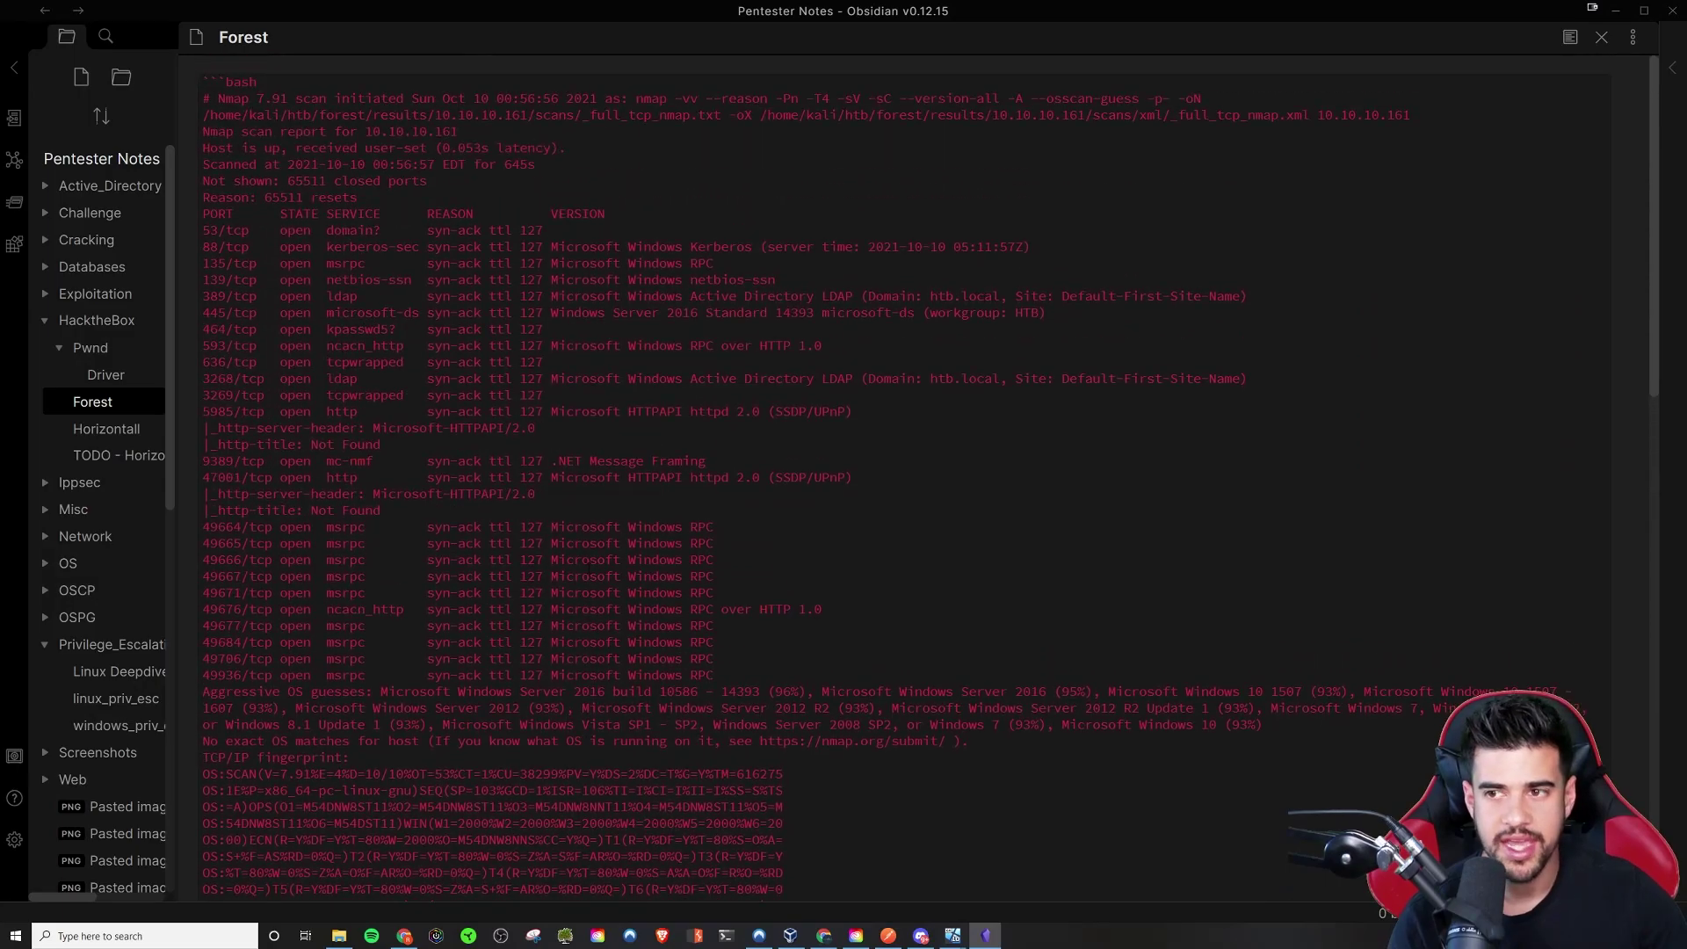
pyautogui.scroll(-20, 378, 644)
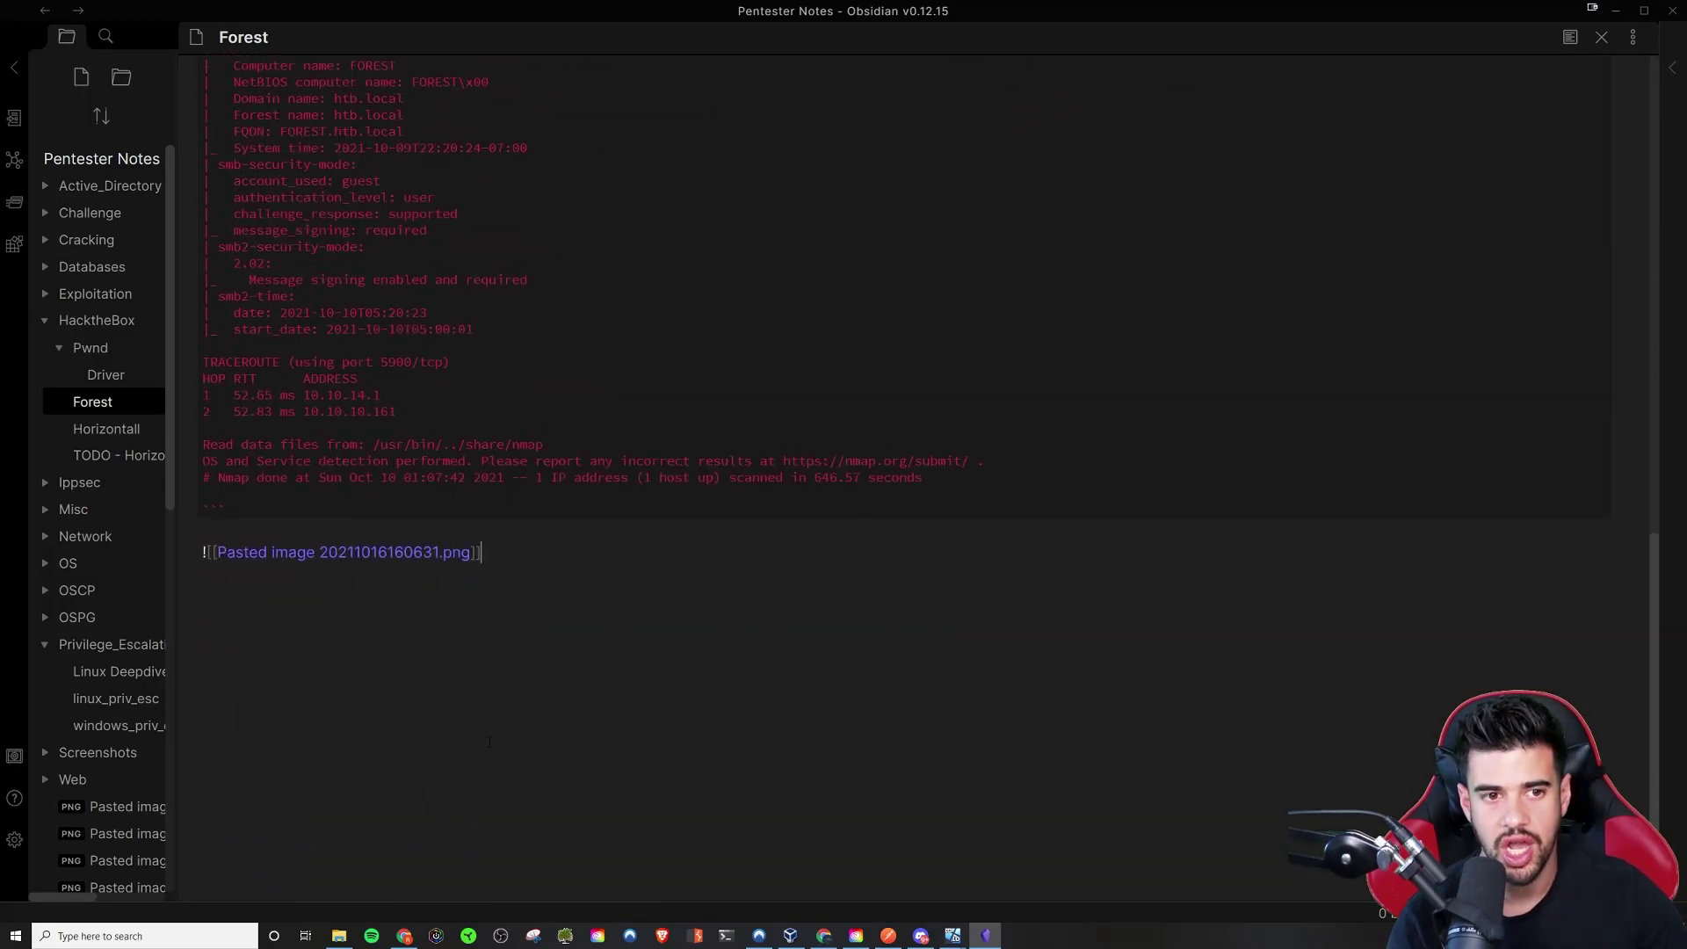
pyautogui.scroll(6, 490, 742)
pyautogui.scroll(-2, 507, 752)
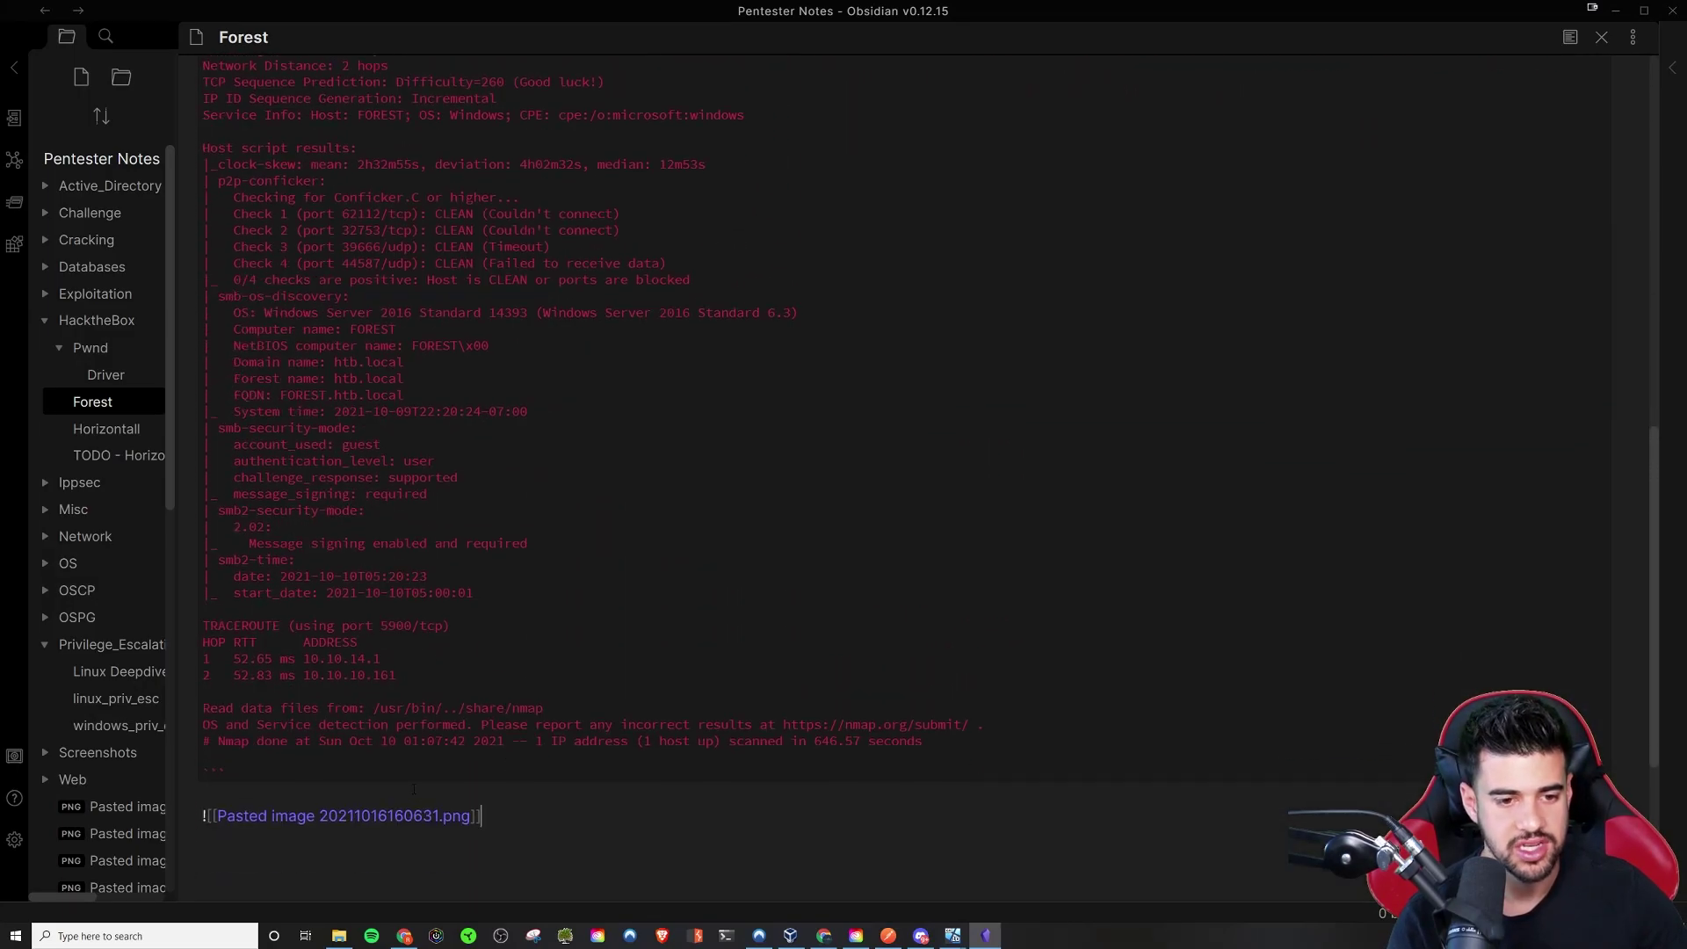
pyautogui.scroll(15, 557, 763)
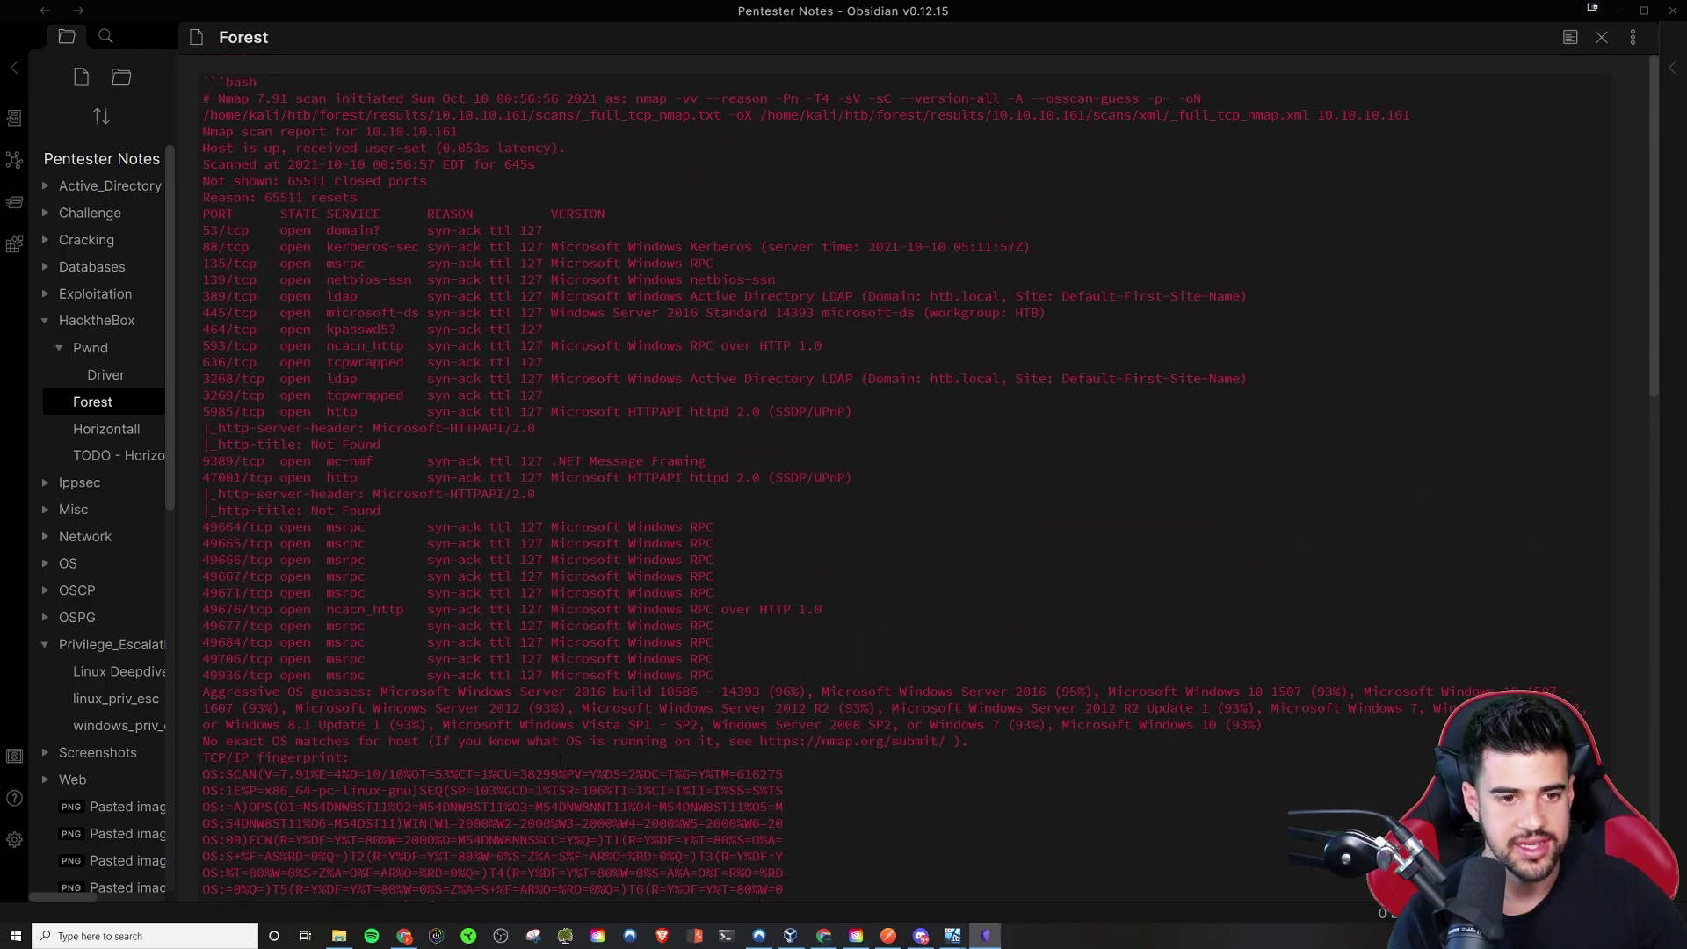
pyautogui.moveTo(203, 81); pyautogui.dragTo(219, 82)
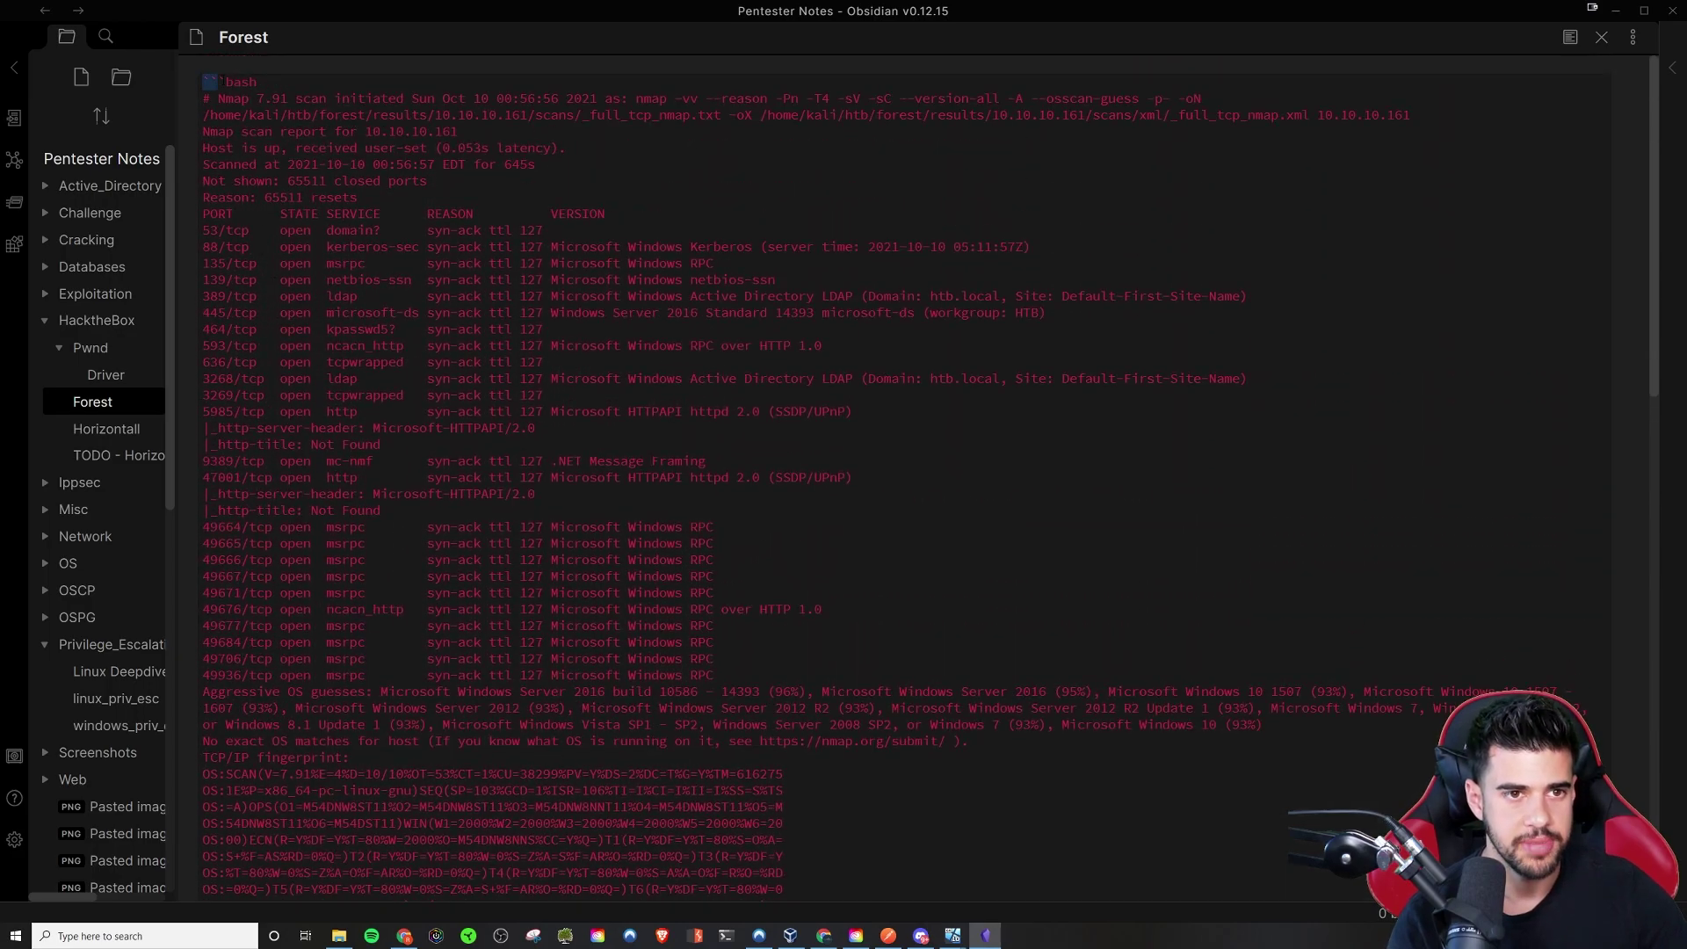
pyautogui.scroll(-15, 1116, 518)
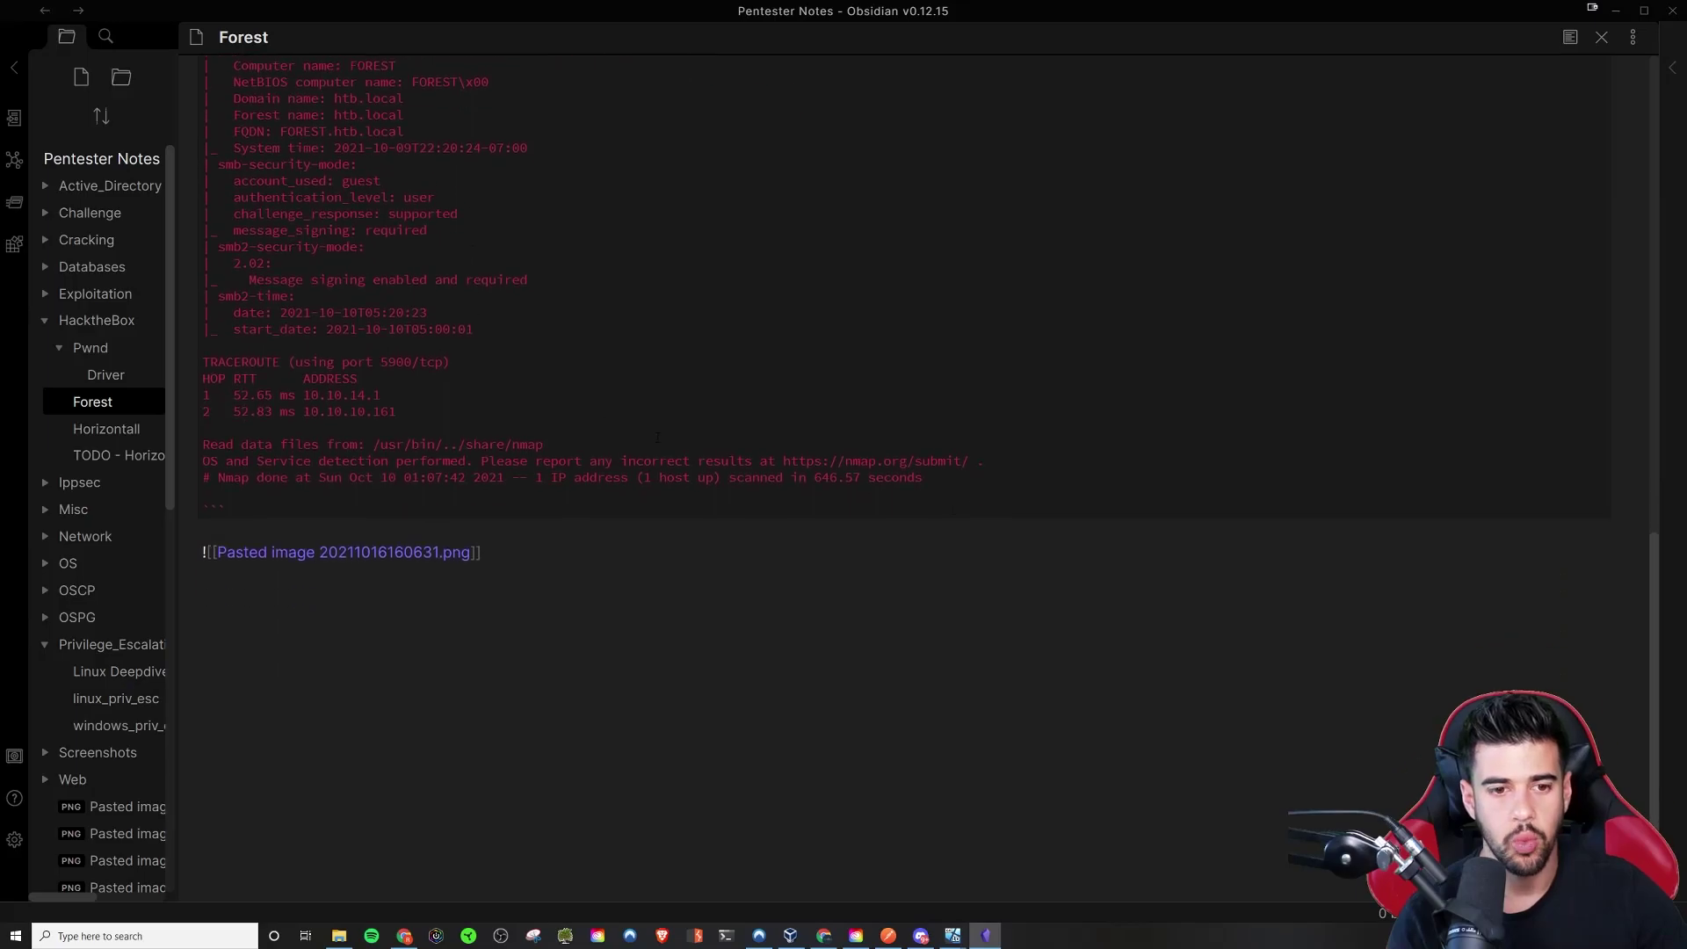
pyautogui.scroll(8, 1116, 518)
pyautogui.scroll(-5, 1073, 462)
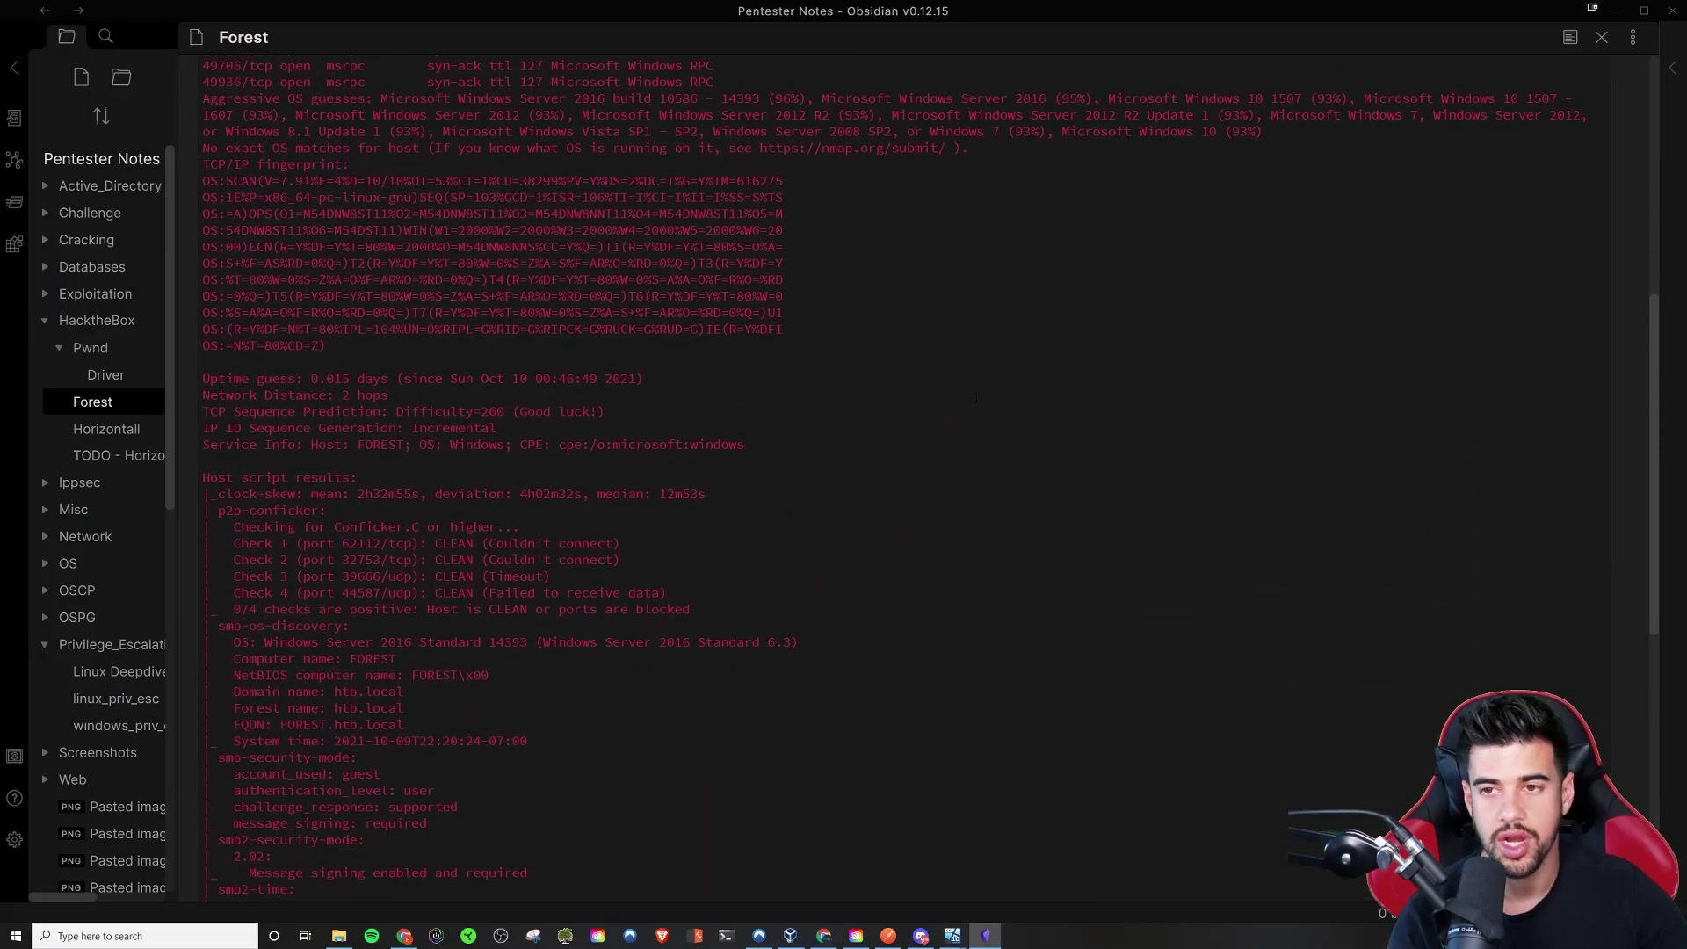
pyautogui.scroll(6, 1239, 386)
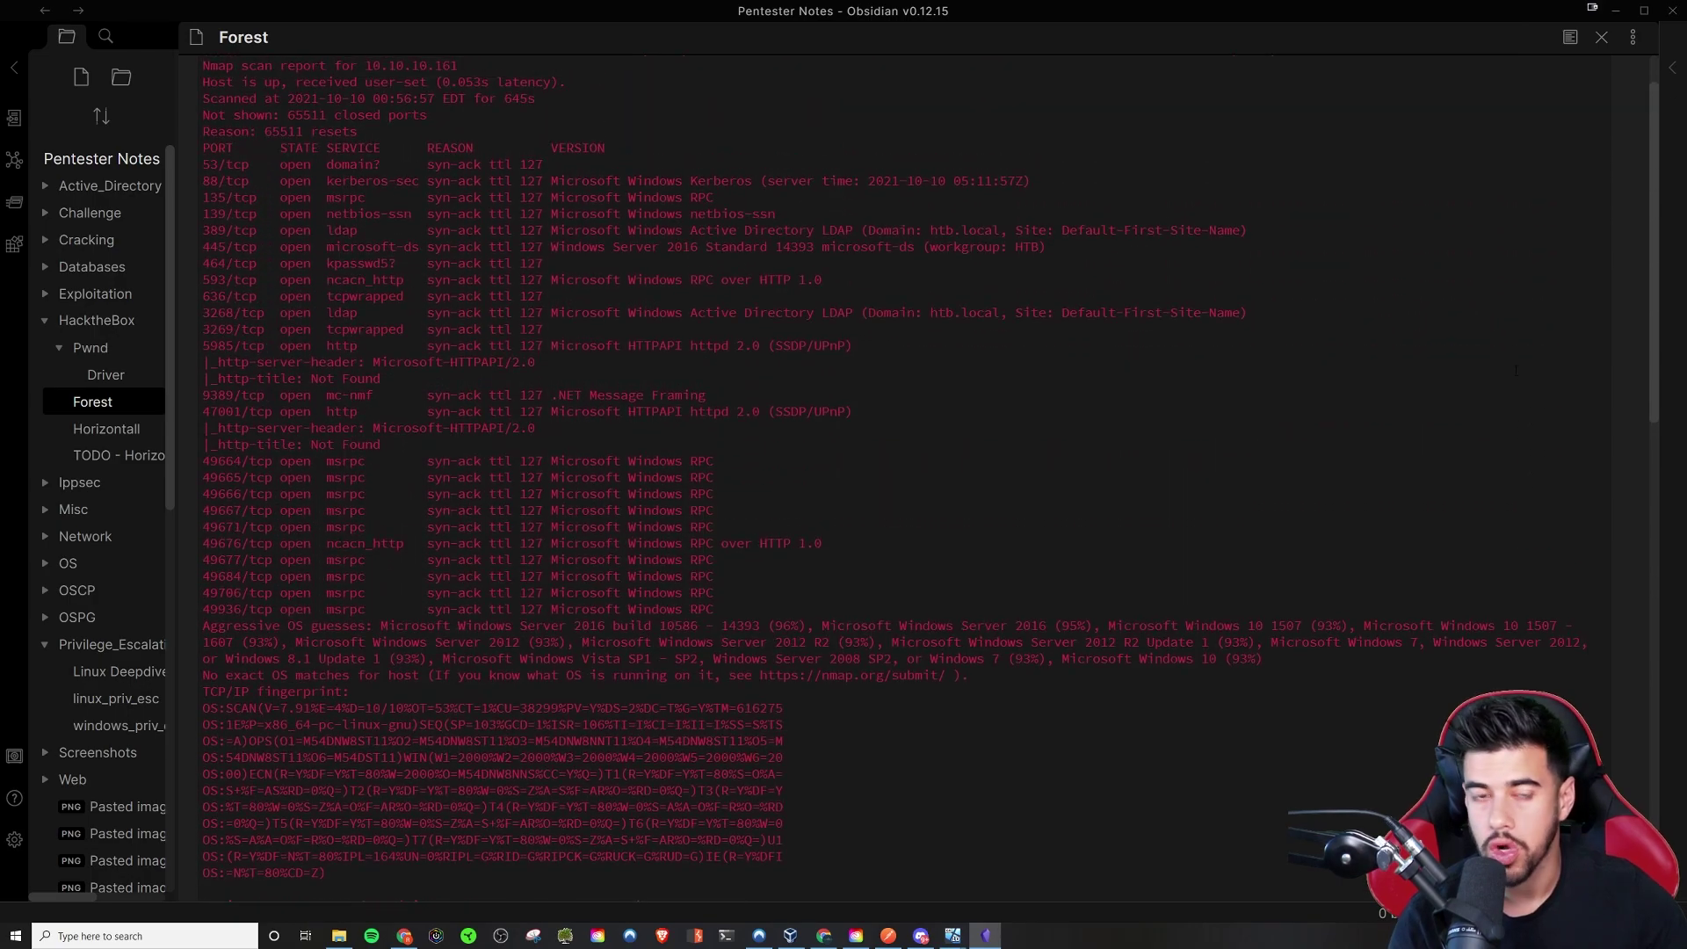
# - Use the note's options menu to export to PDF and save as Forest.pdf in Pentester Notes Challenge
pyautogui.click(1634, 39)
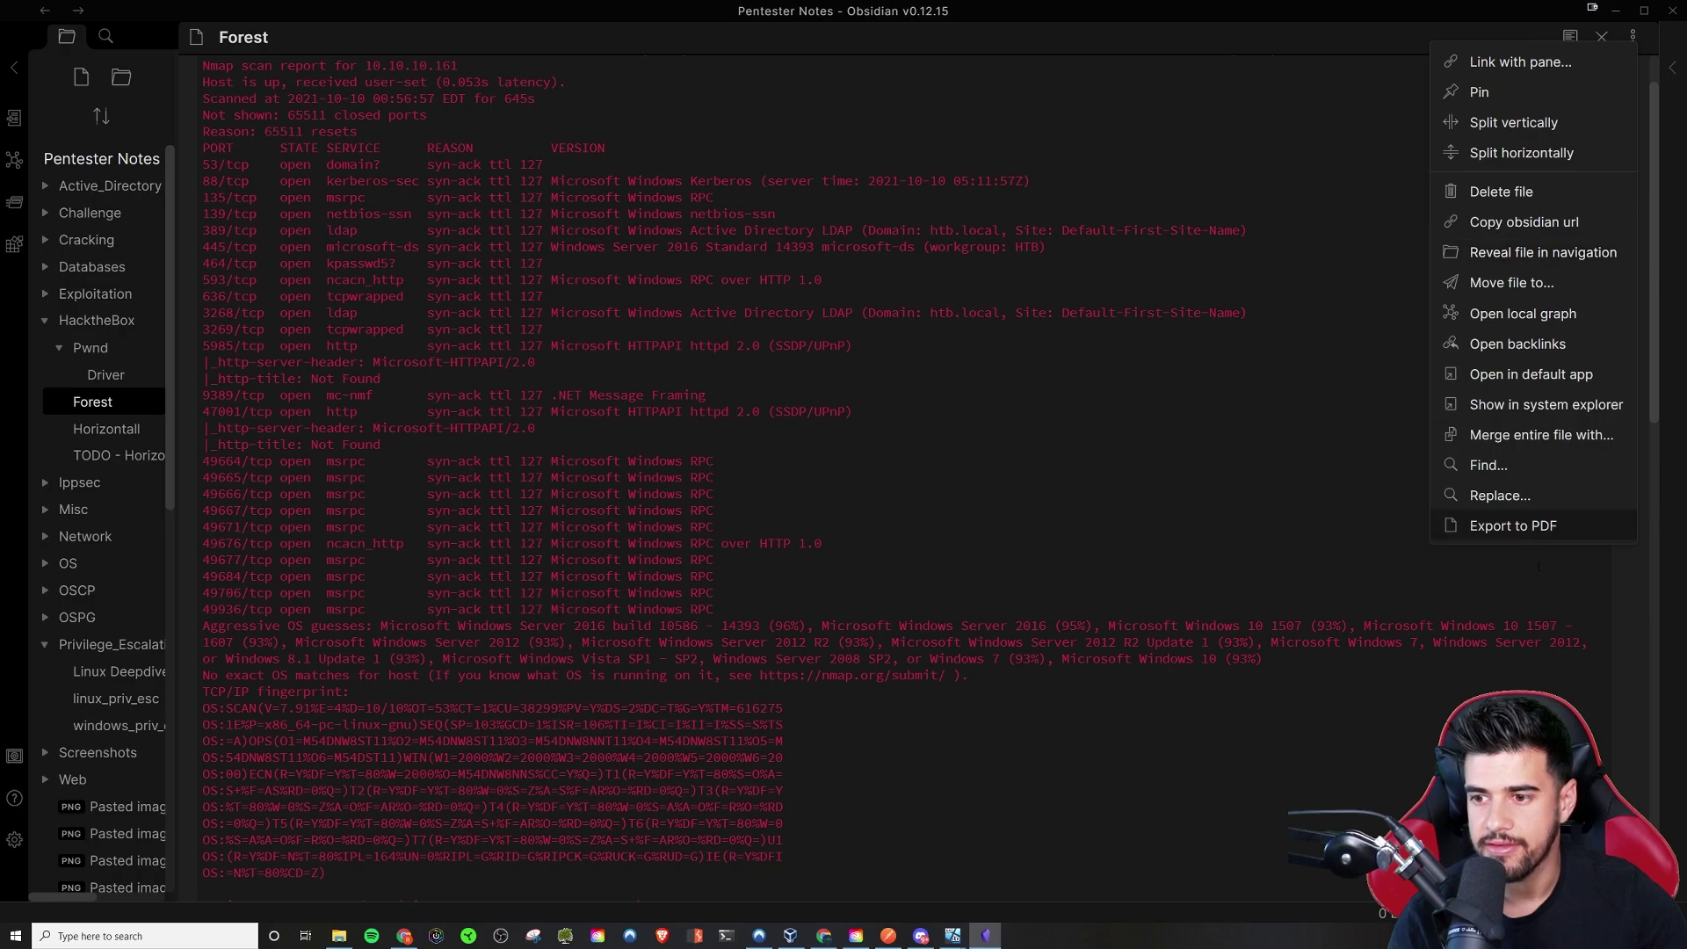
pyautogui.click(1633, 39)
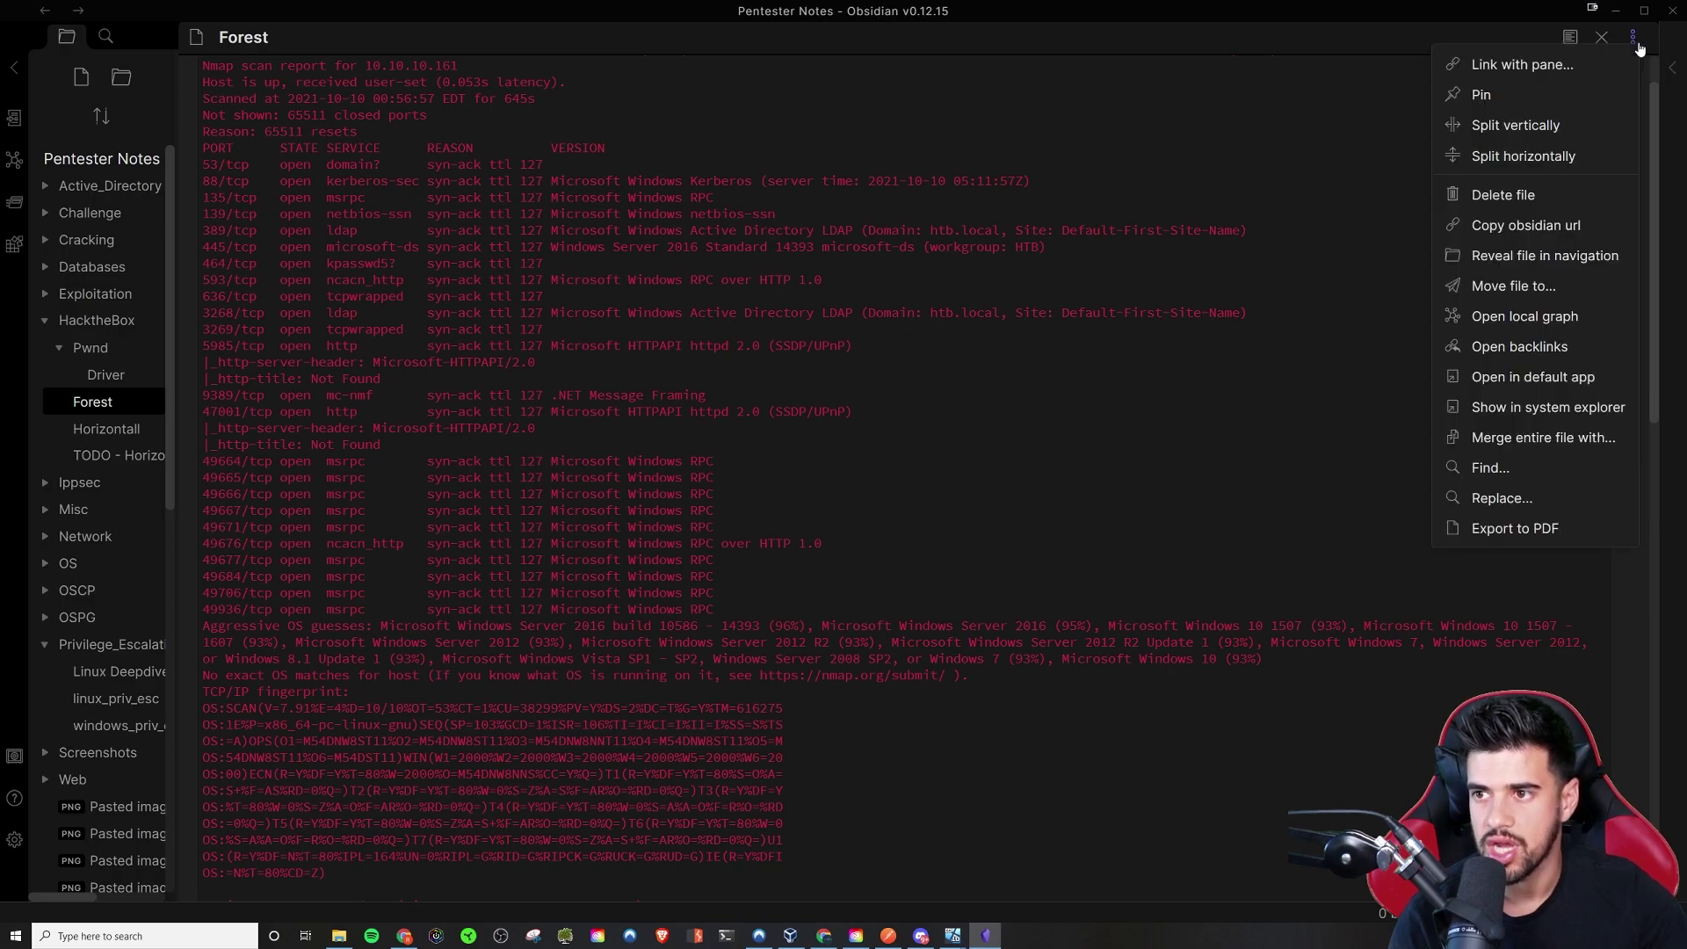
pyautogui.click(1513, 528)
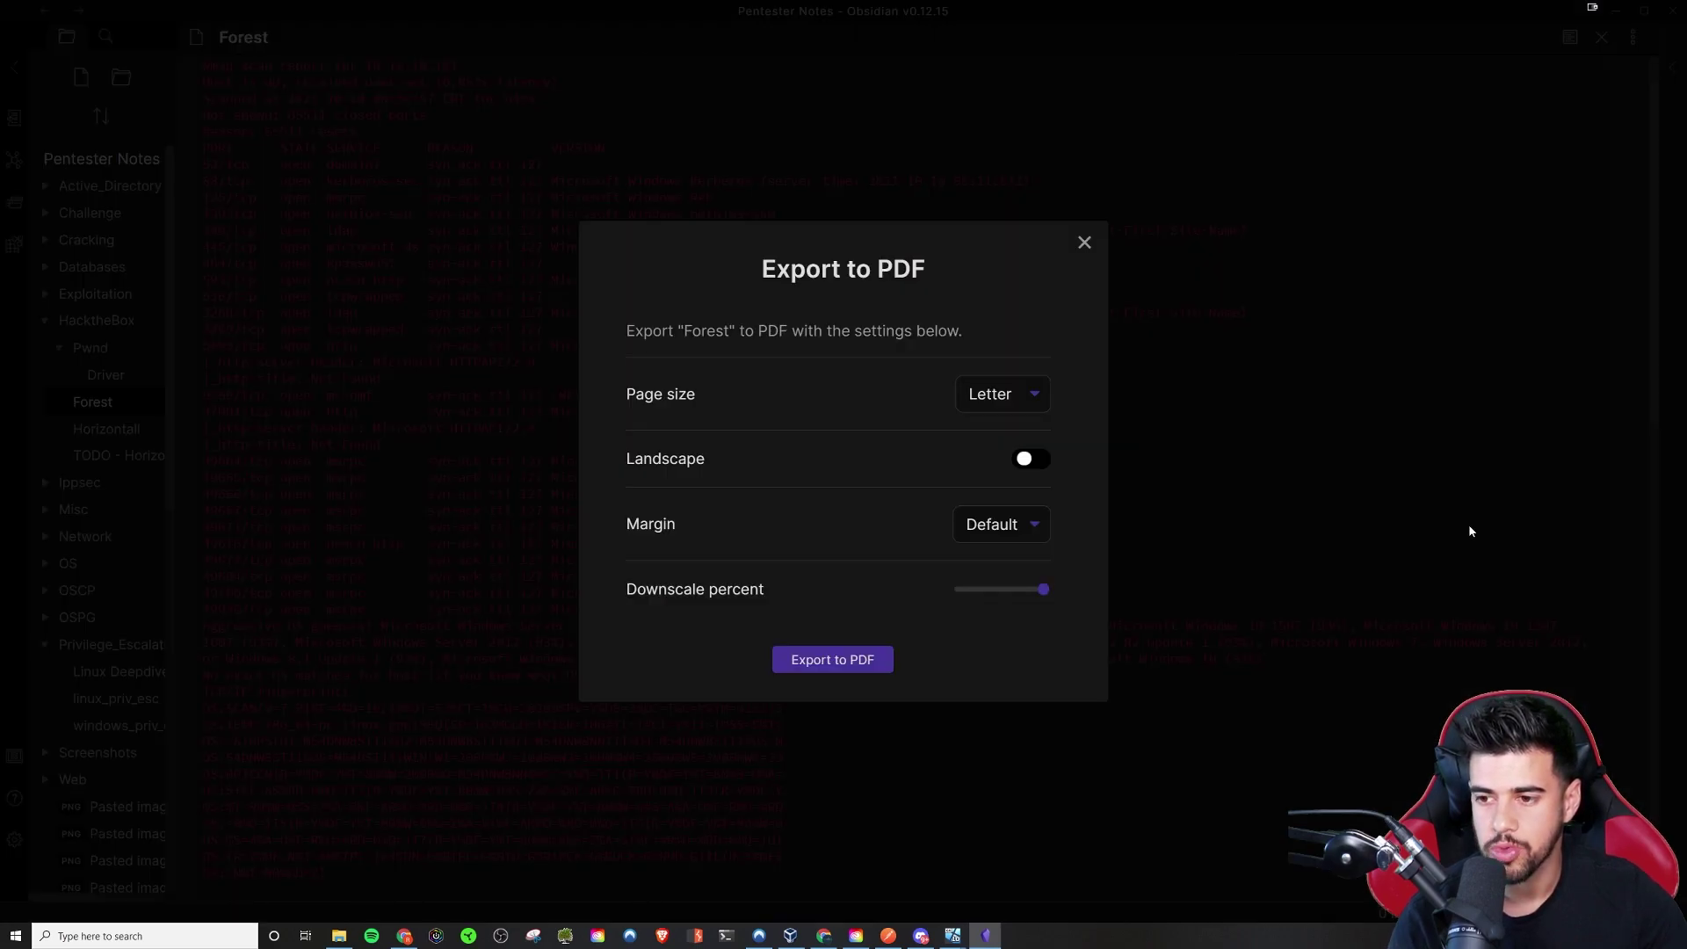
pyautogui.click(795, 655)
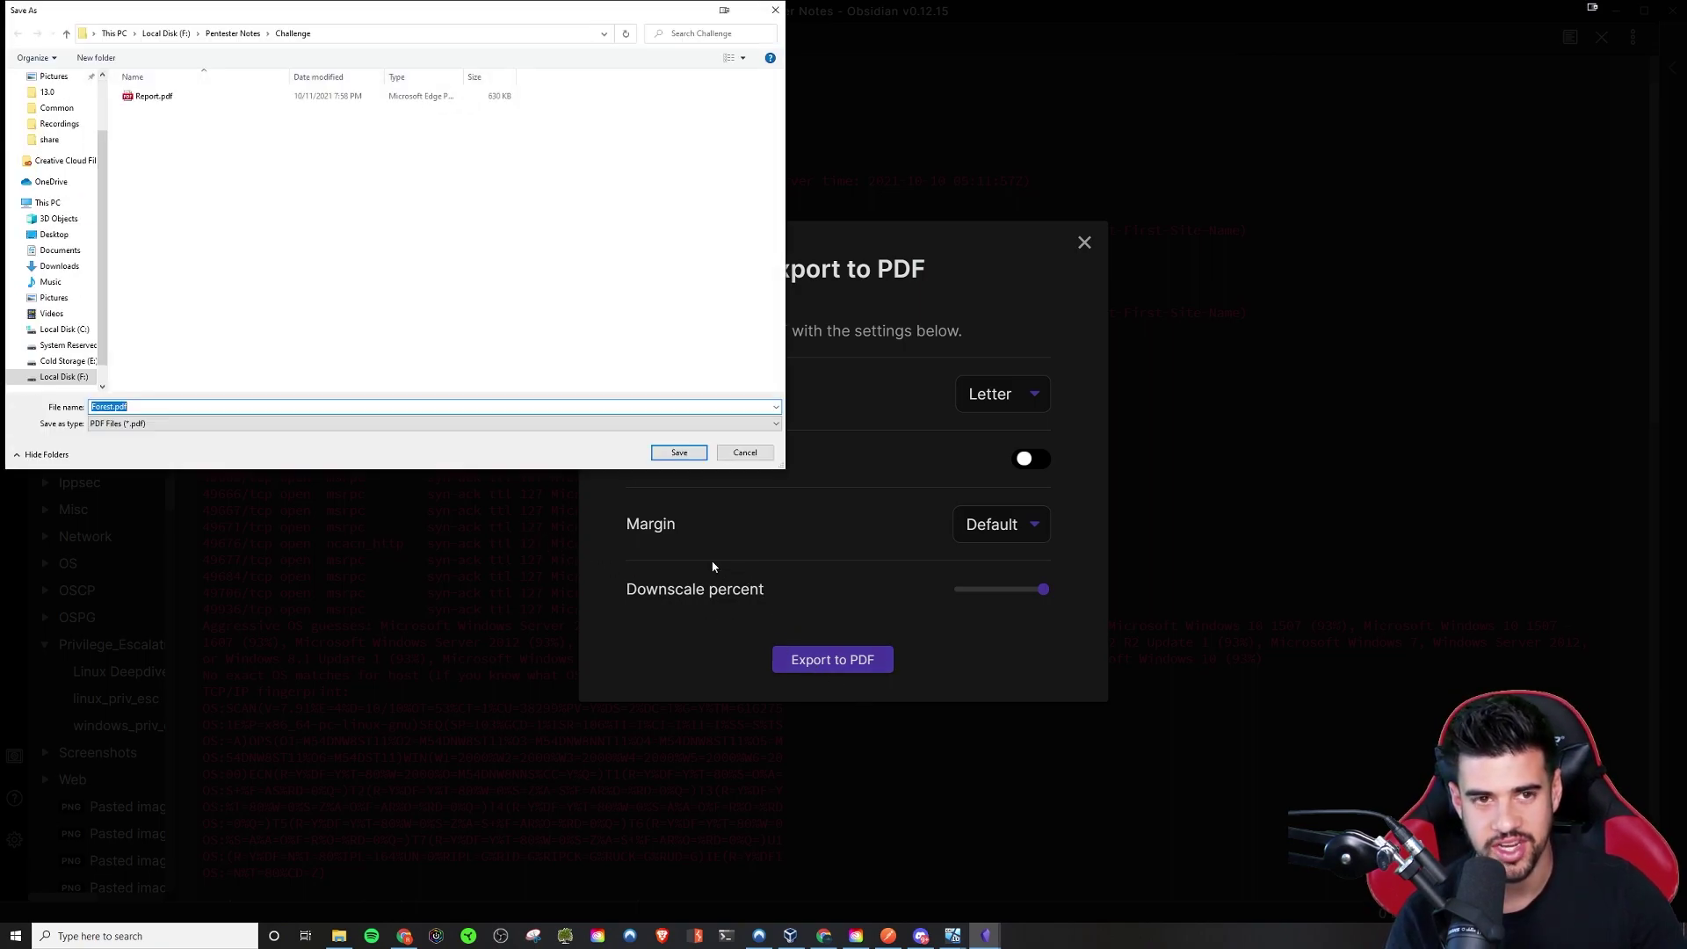
pyautogui.click(680, 452)
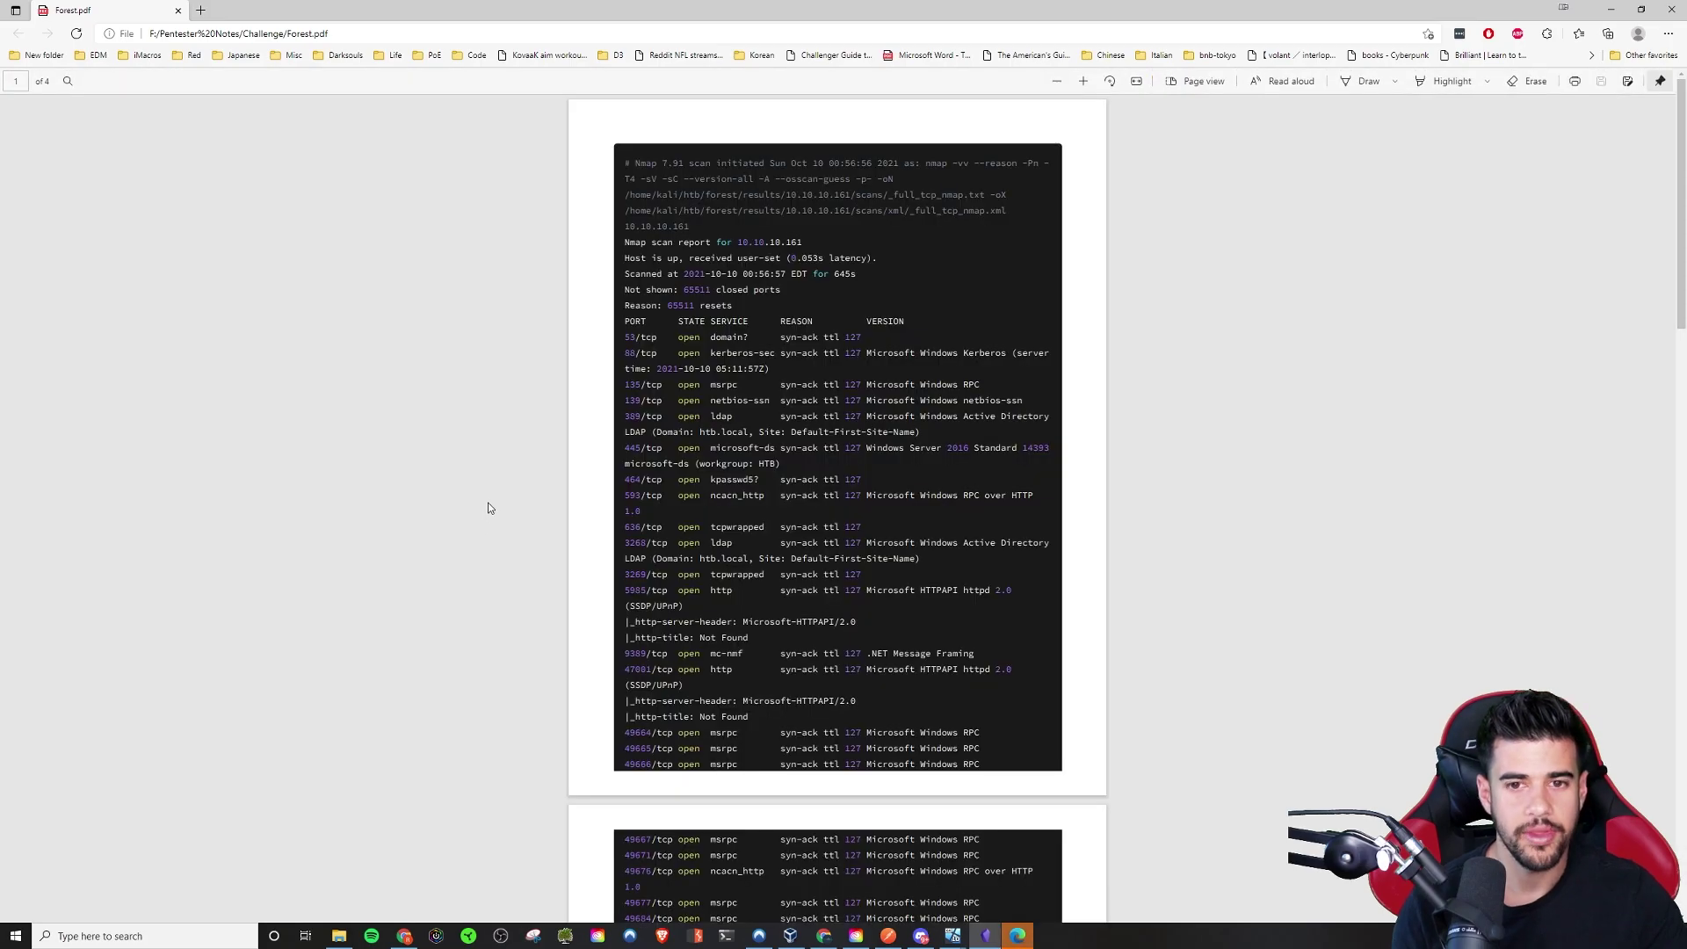
# - Scroll through Forest.pdf's four pages, checking the nmap output and the red-circled Google screenshot
pyautogui.scroll(-5, 587, 416)
pyautogui.scroll(-15, 589, 415)
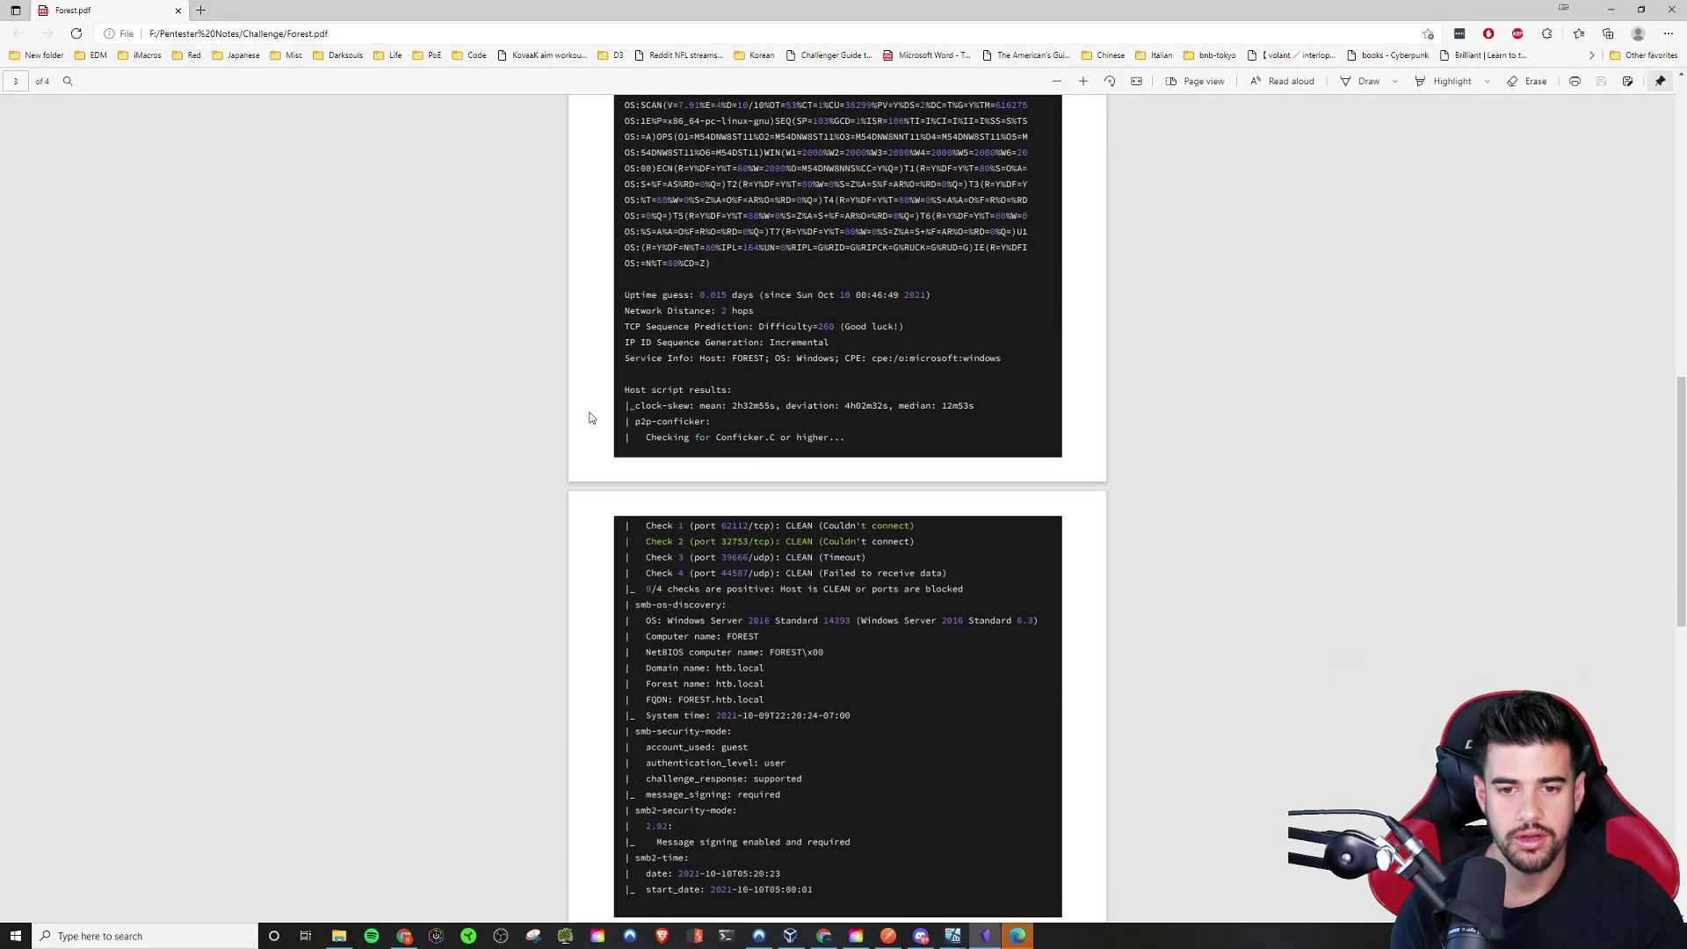
pyautogui.scroll(12, 691, 509)
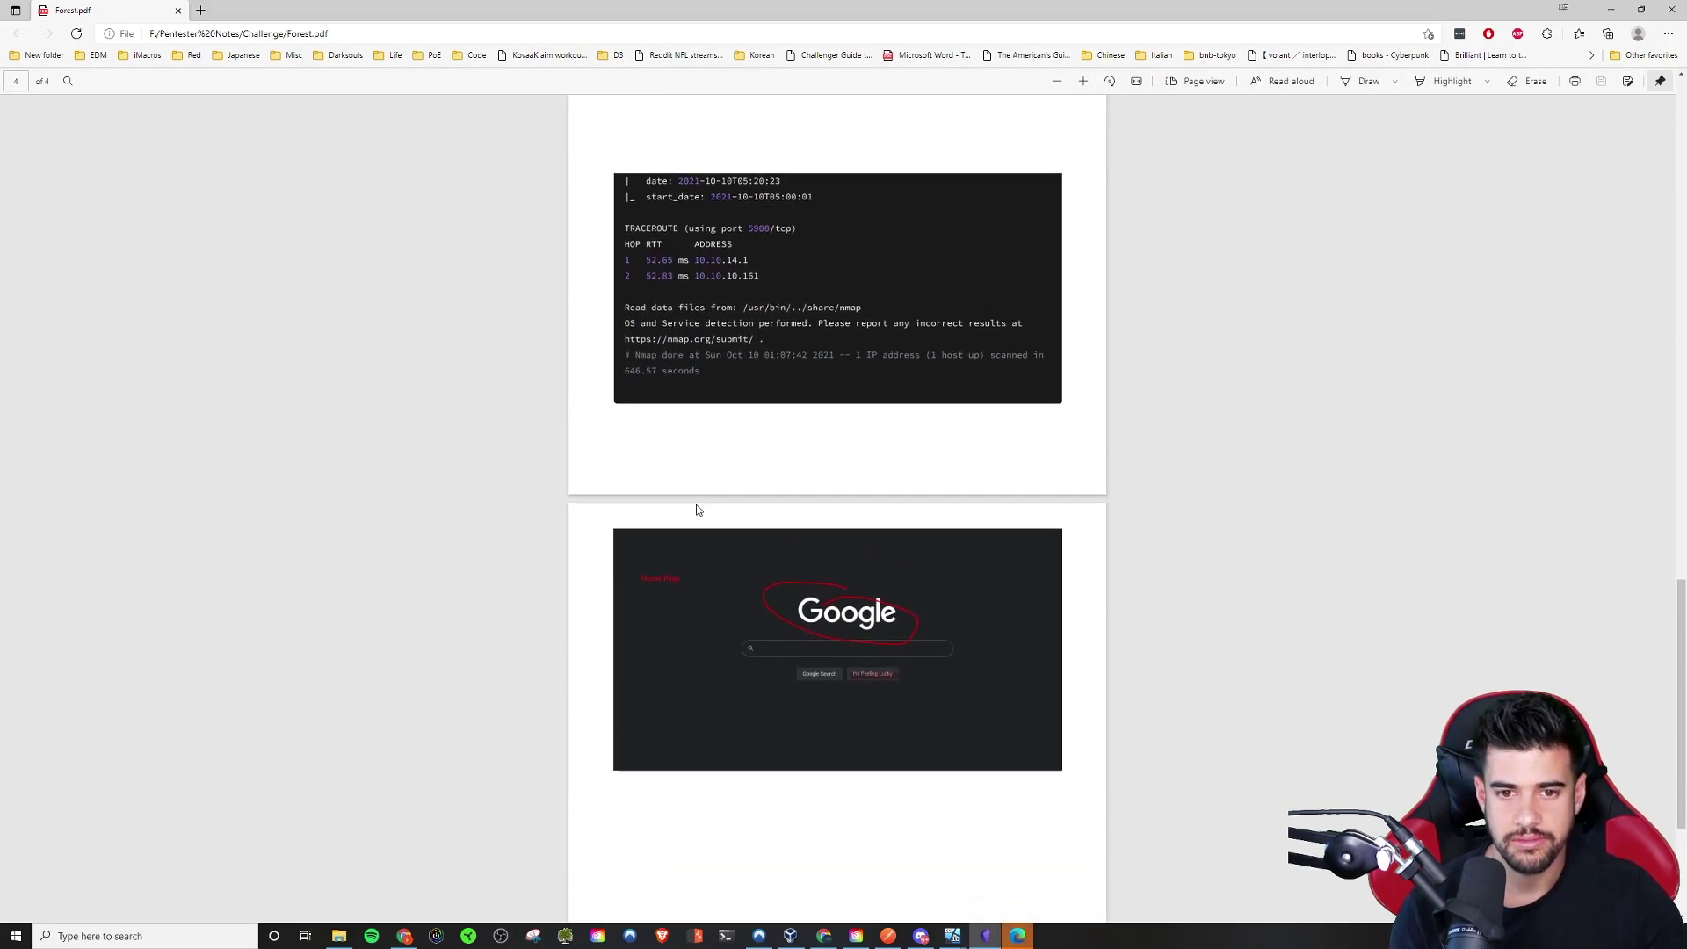
pyautogui.scroll(3, 691, 509)
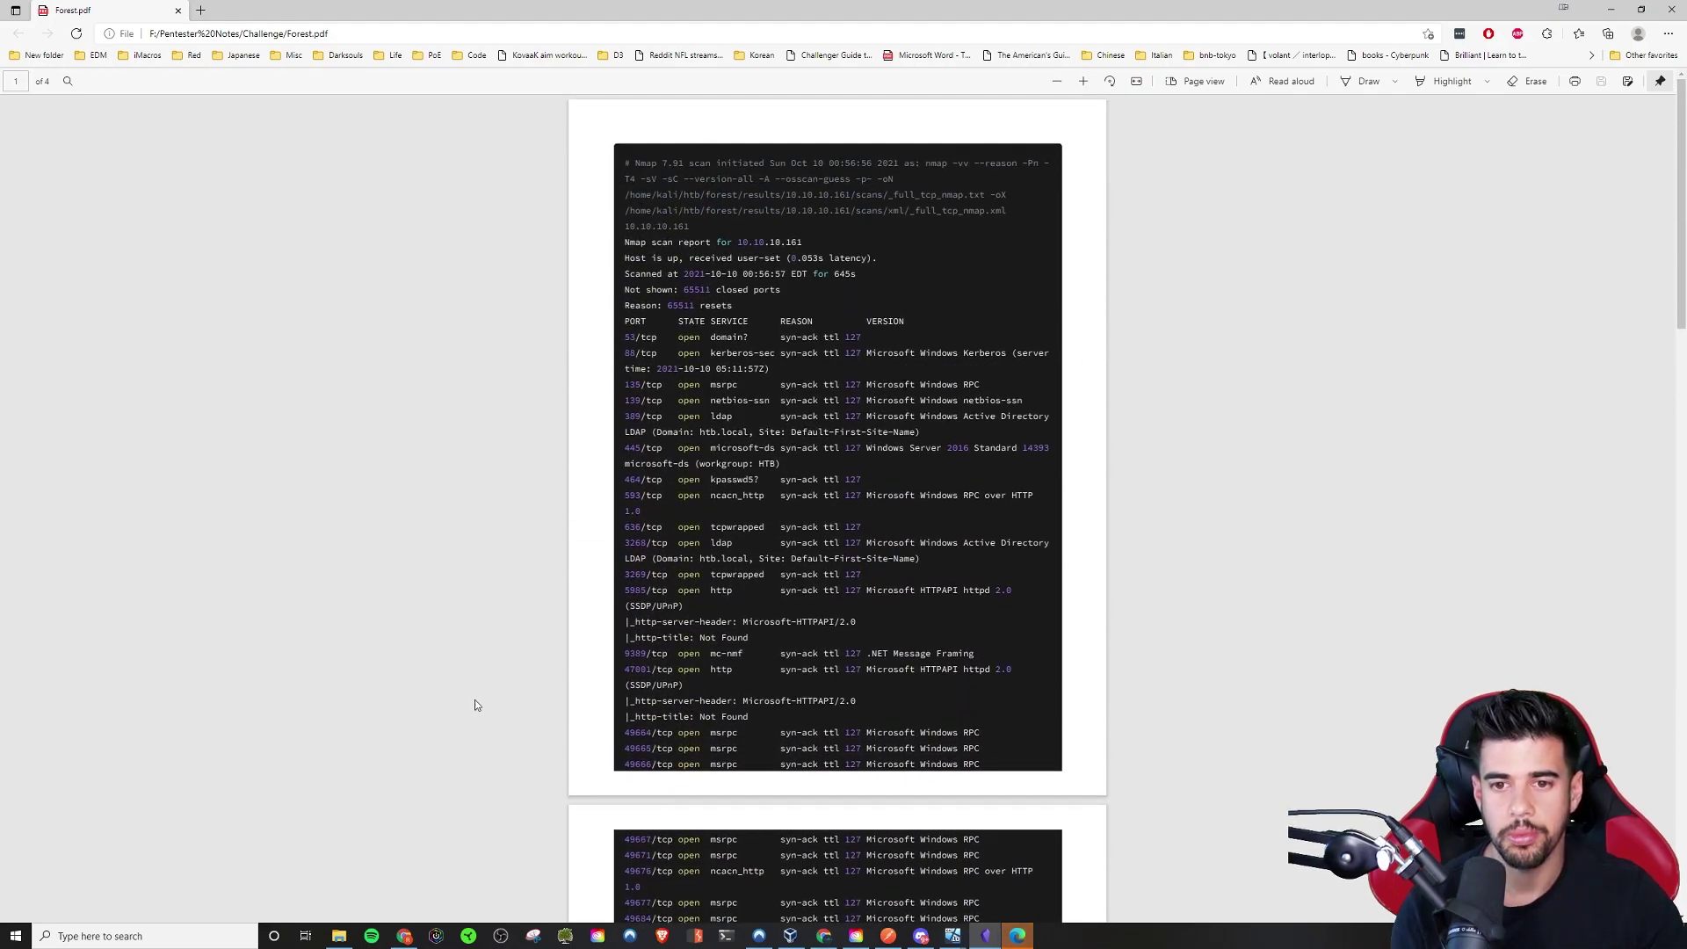
pyautogui.scroll(-6, 691, 297)
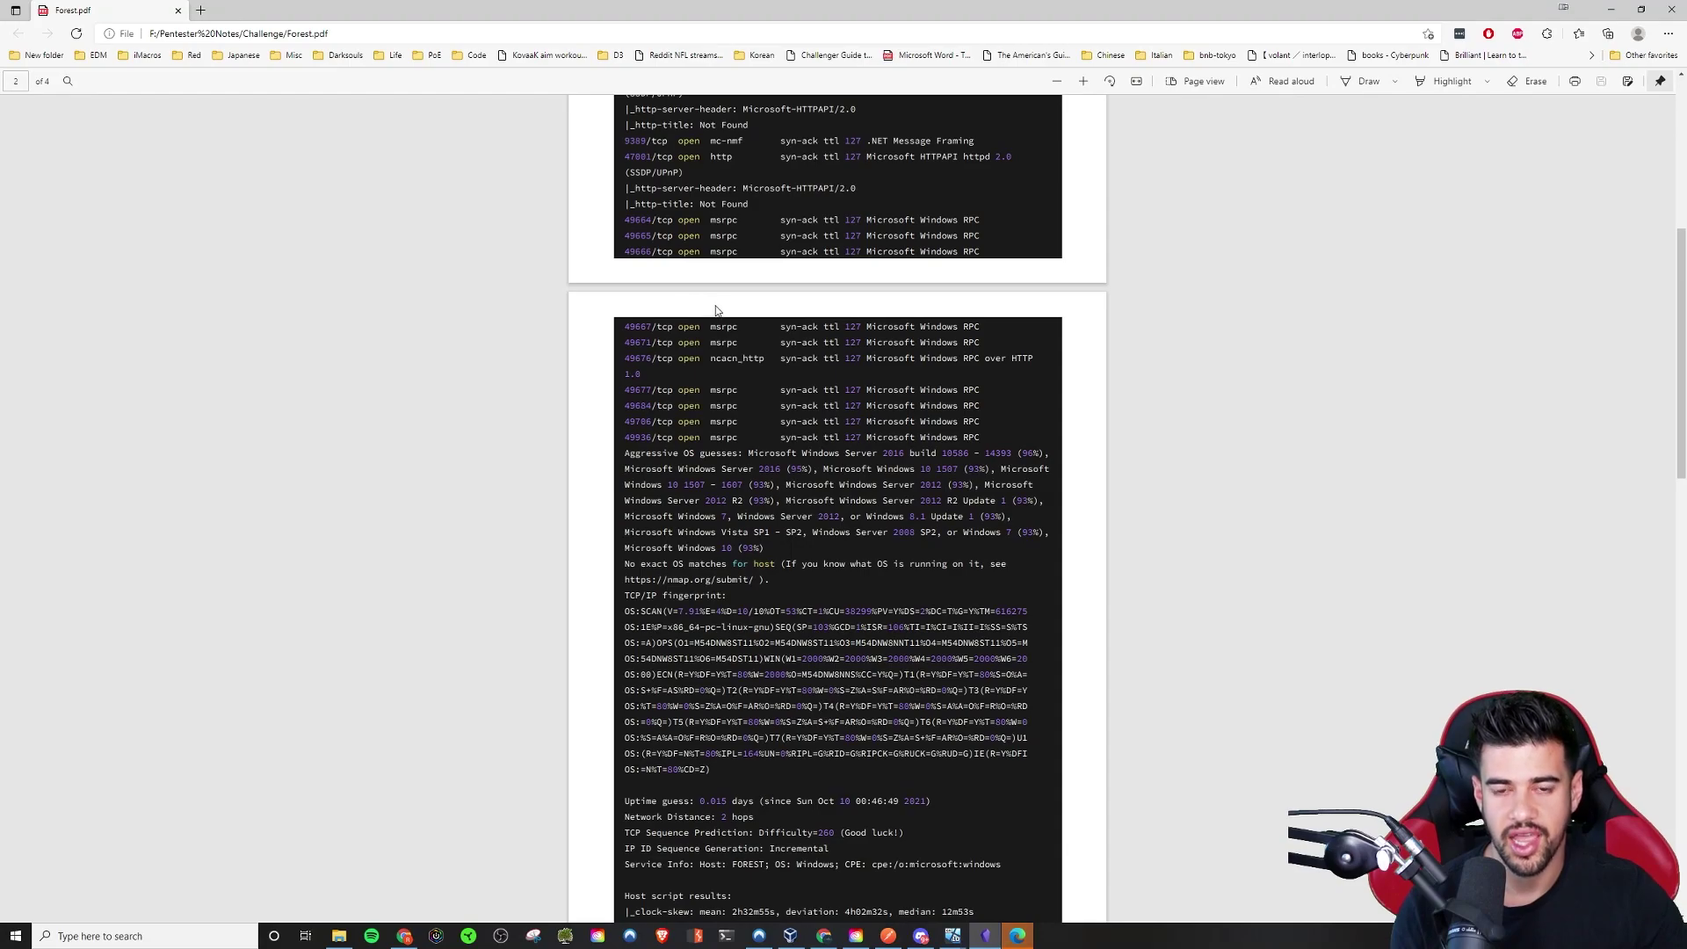
pyautogui.scroll(-7, 715, 307)
pyautogui.scroll(-6, 802, 380)
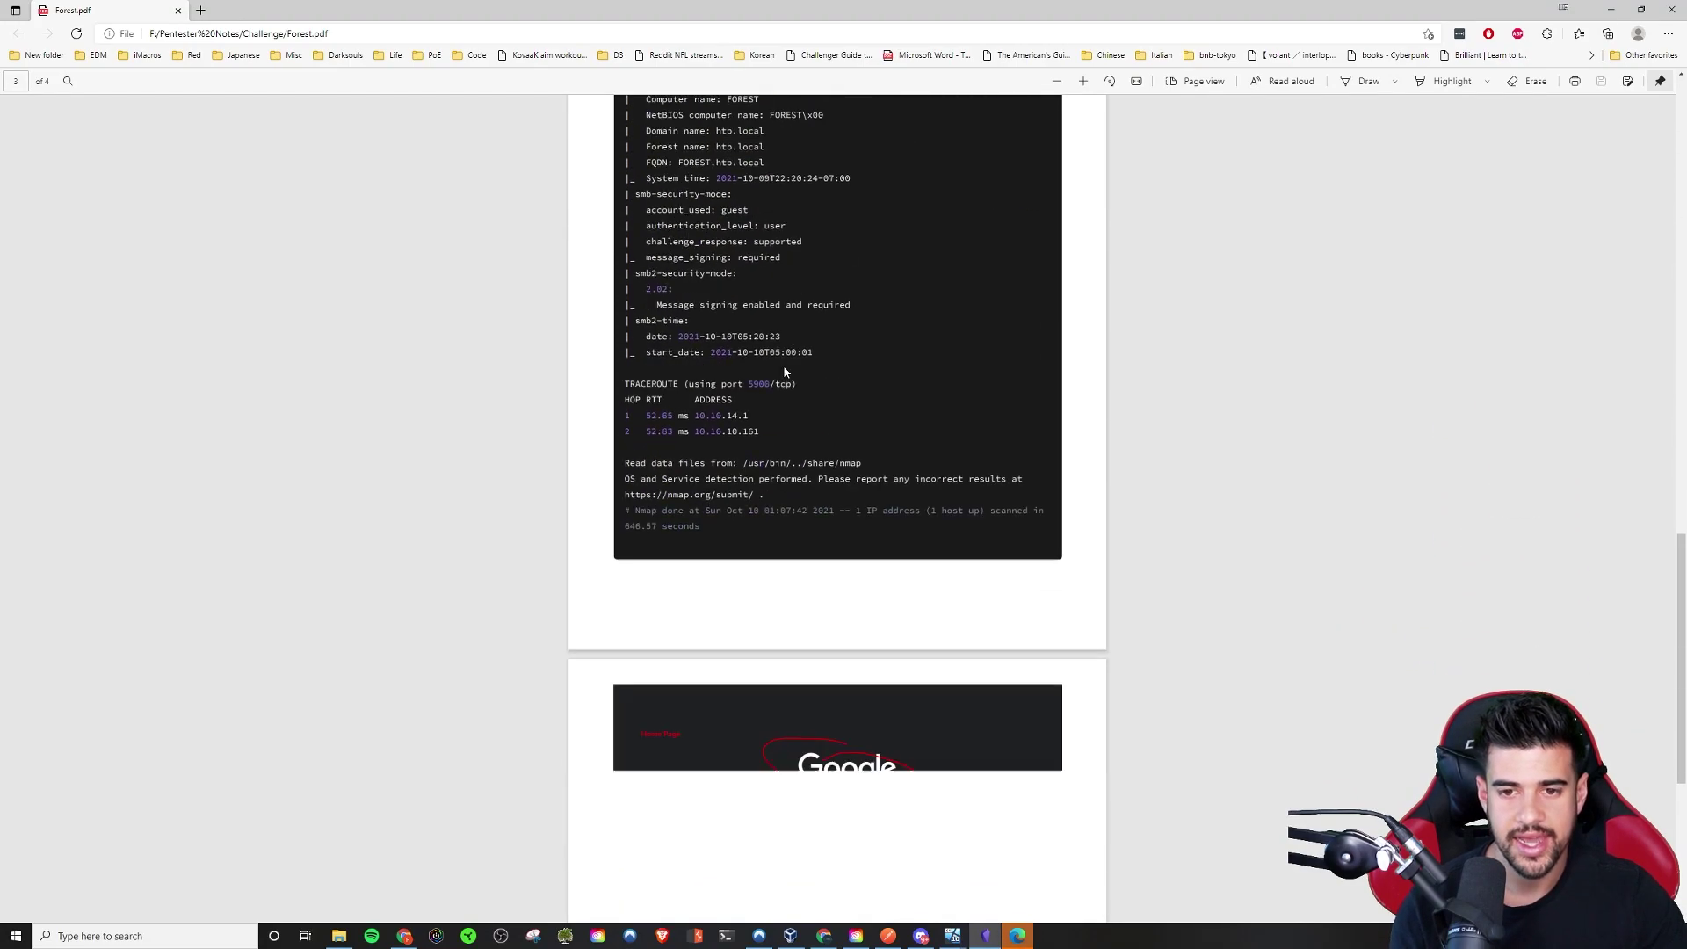
pyautogui.scroll(-4, 716, 710)
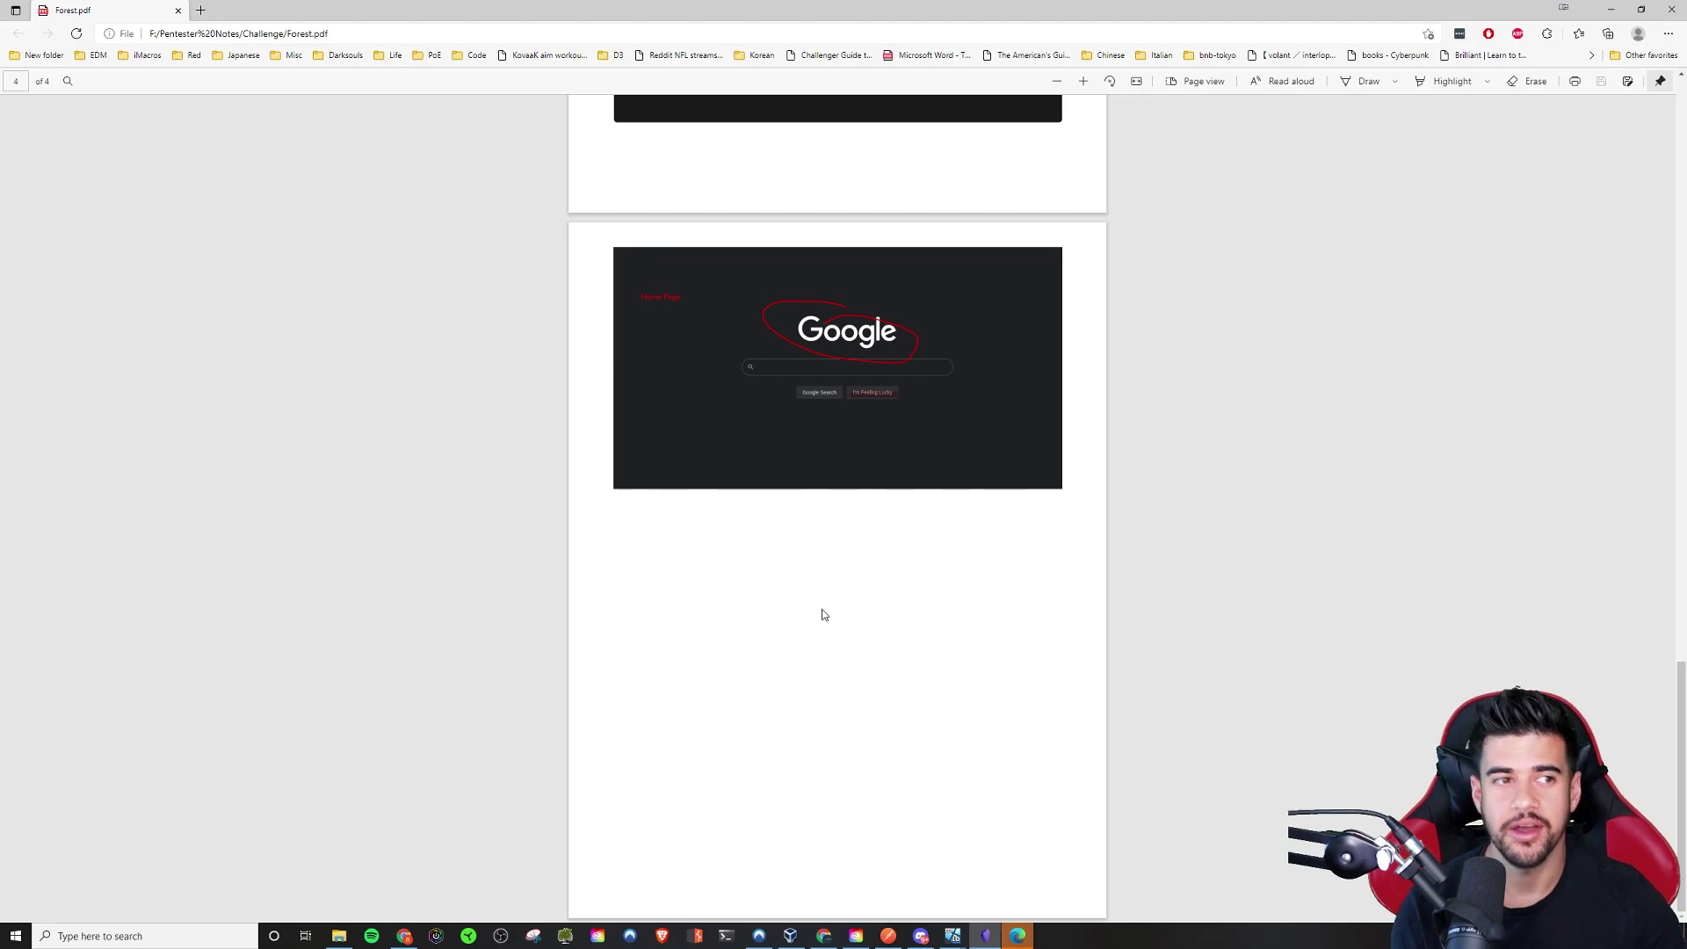
pyautogui.click(1671, 9)
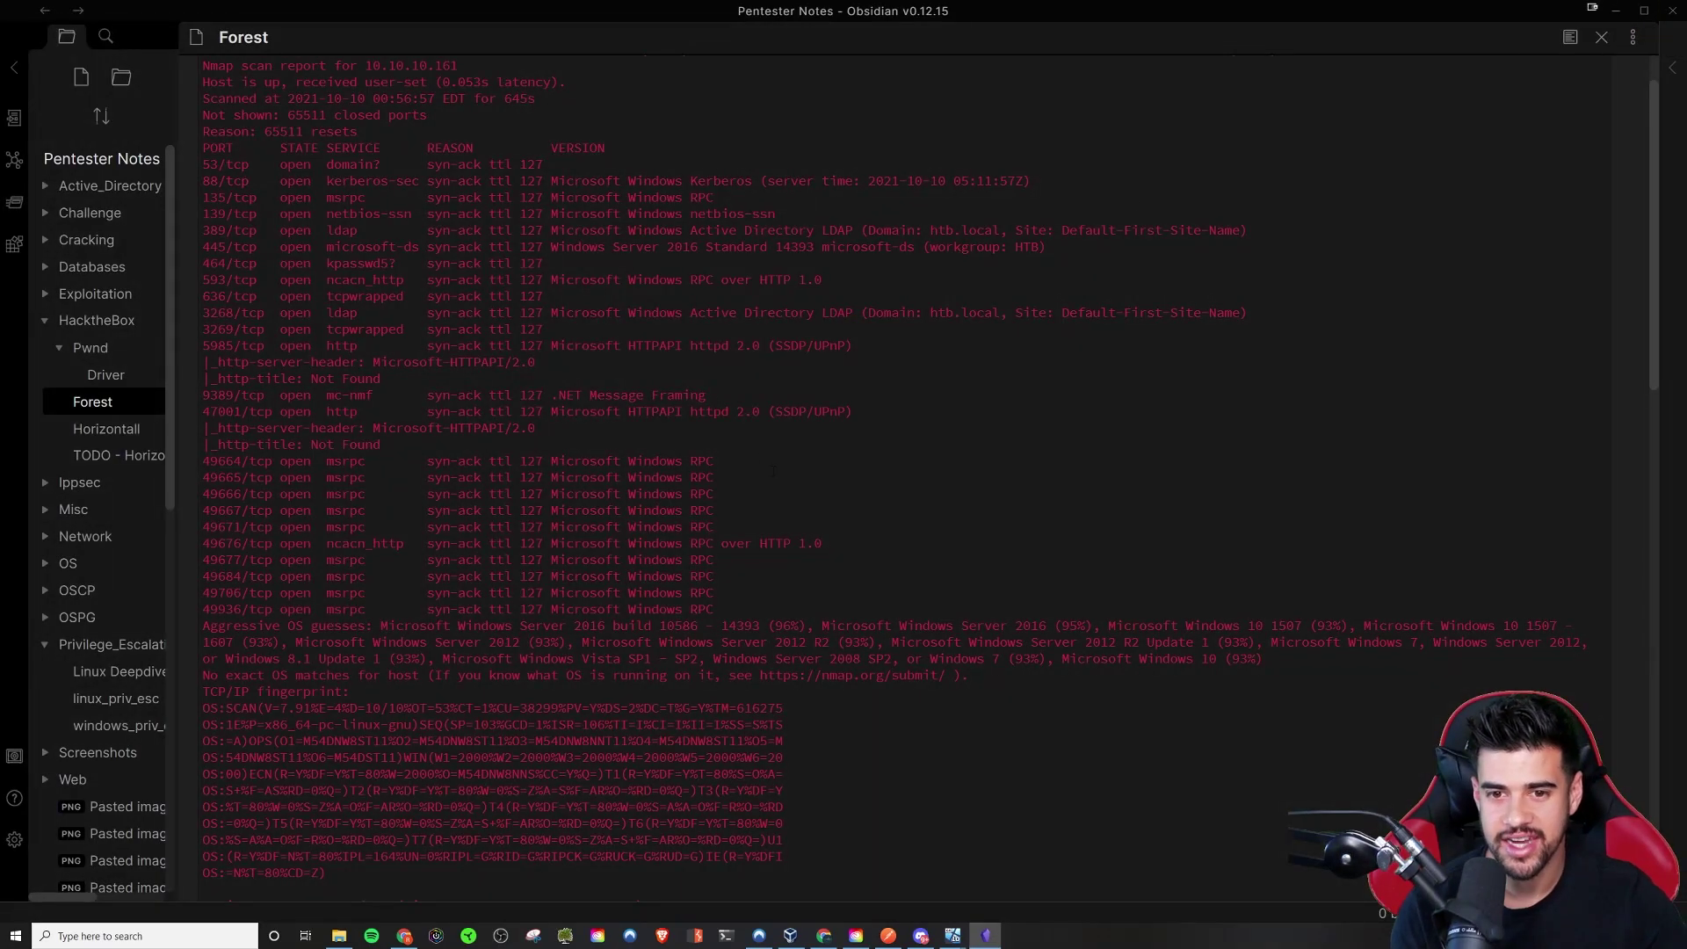